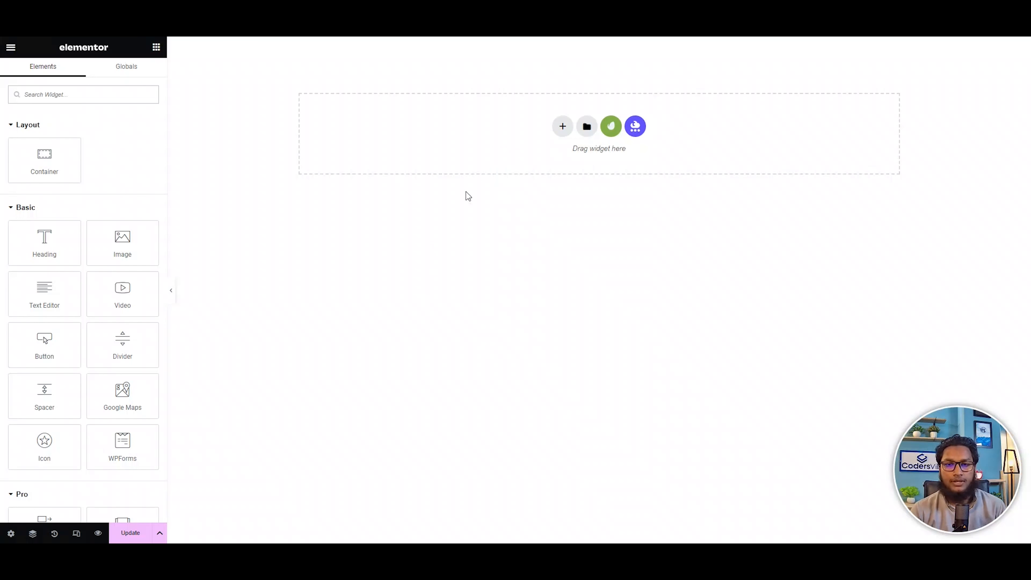
Add a container with a two-equal-column structure and set its left column's width to 70%.
click(562, 126)
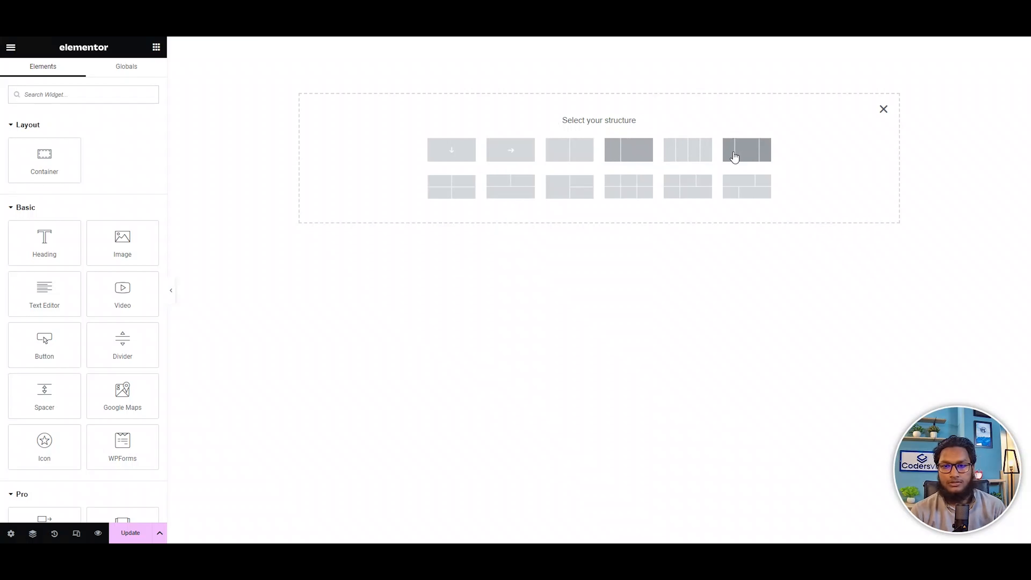
click(568, 158)
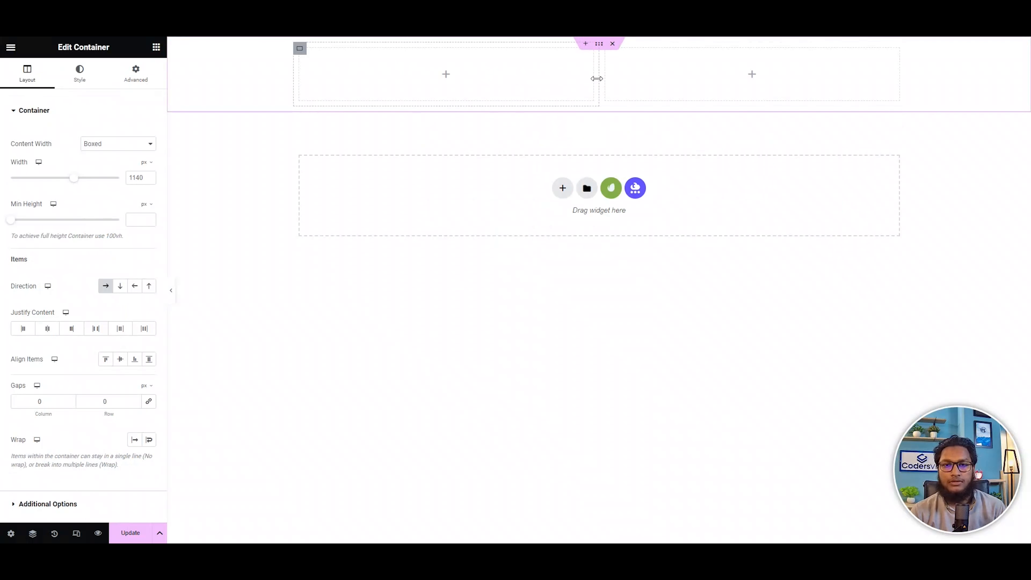
click(299, 48)
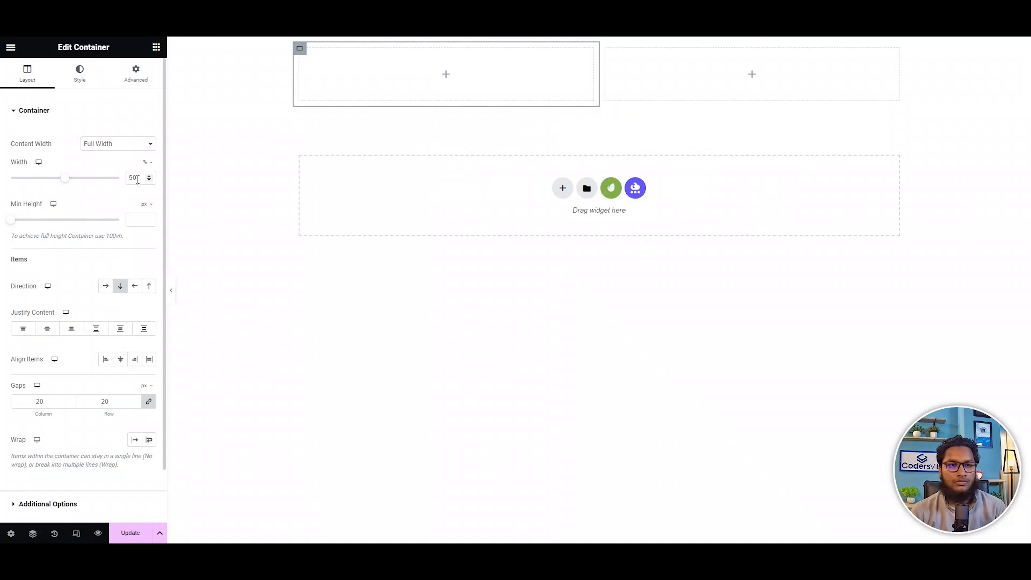
text(70)
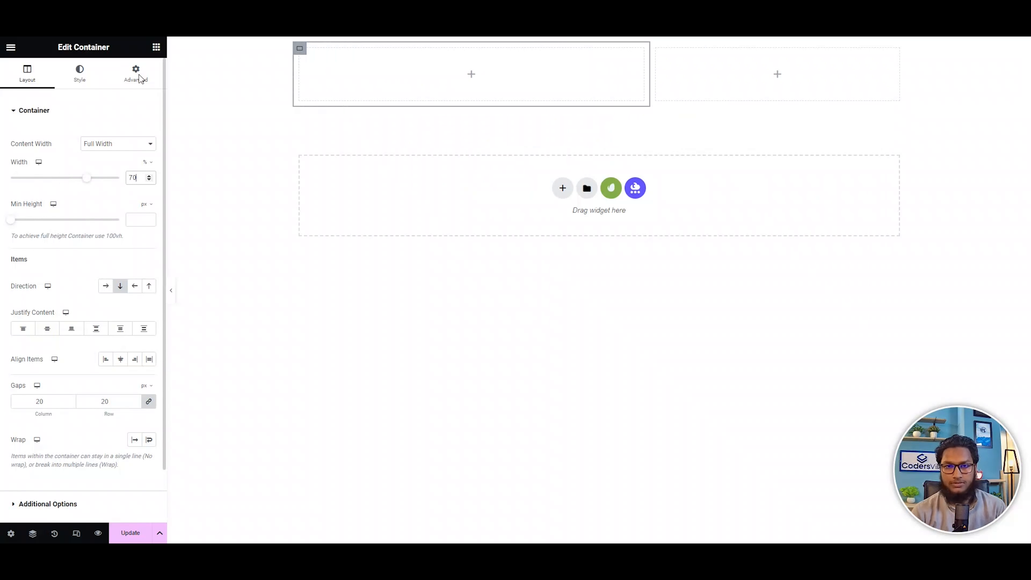
Set the right column's width to 33%, after first trying 30%.
click(656, 48)
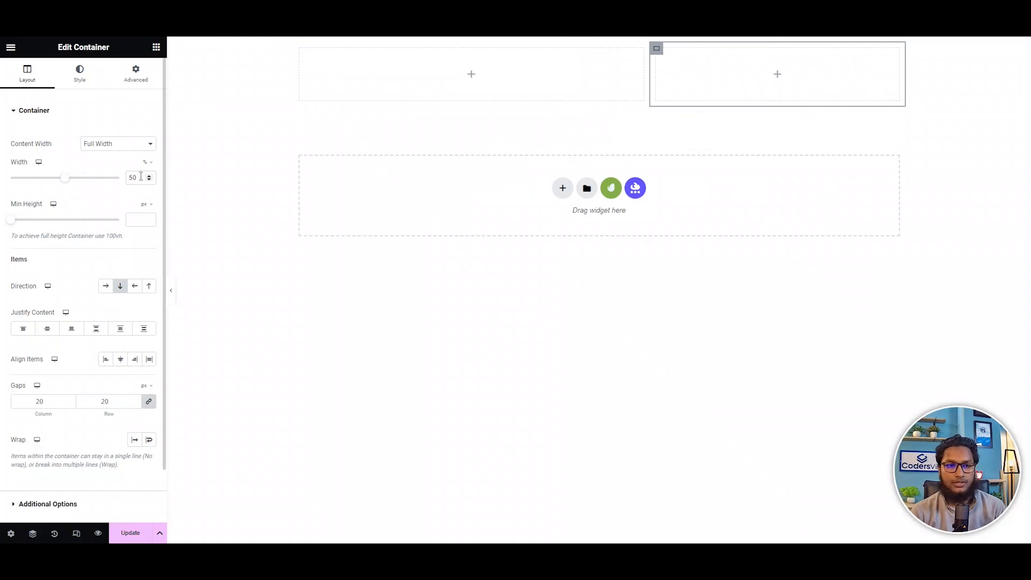
drag(140, 177, 100, 179)
text(30)
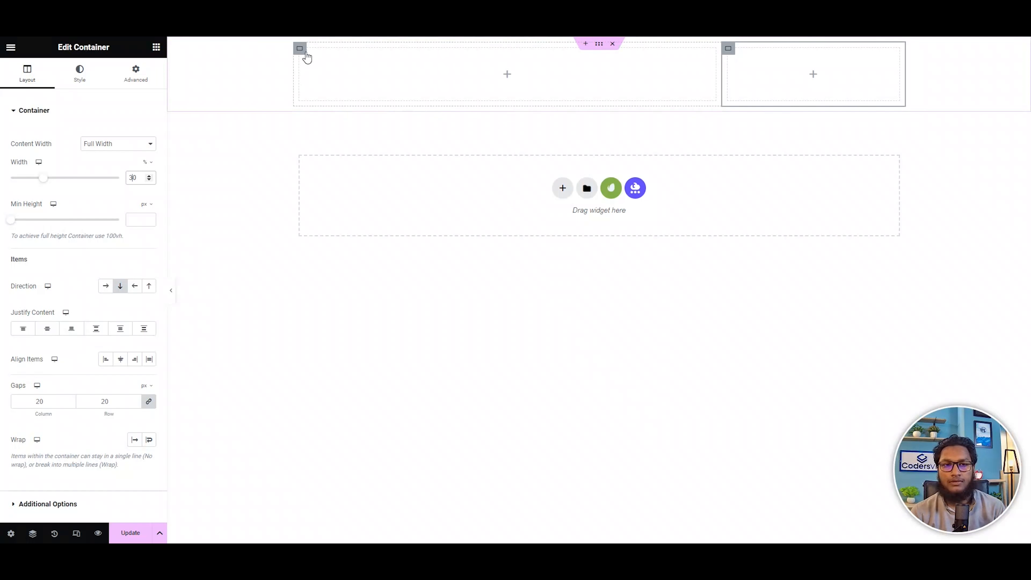
drag(133, 179, 109, 180)
text(33)
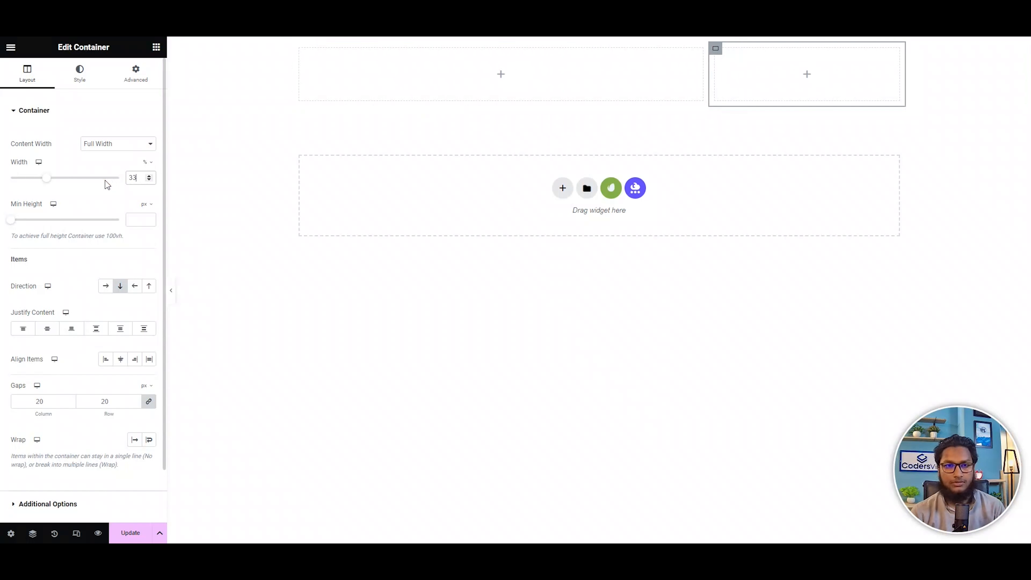
Set the left column's width to 67%.
click(302, 51)
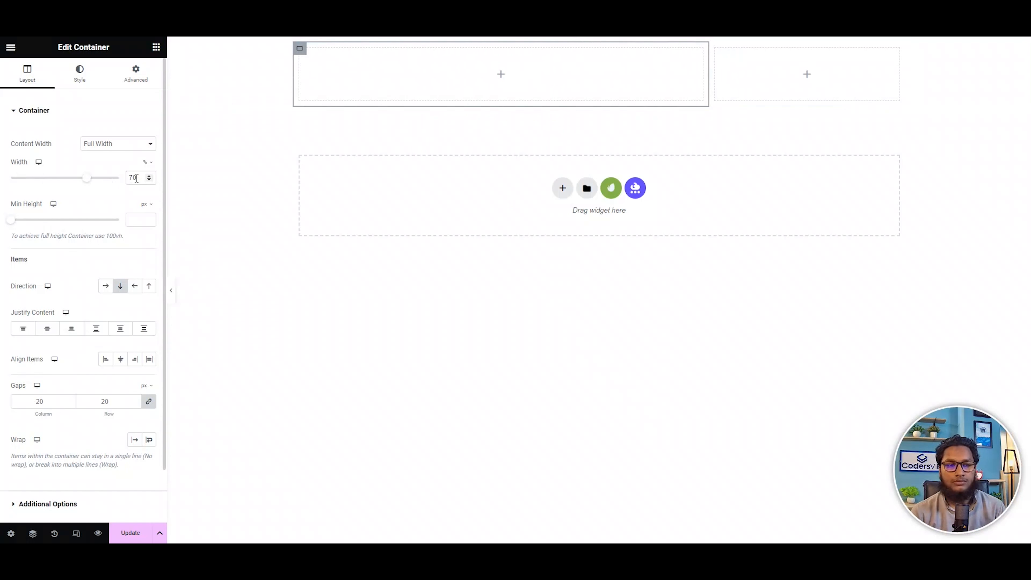
drag(142, 173, 92, 171)
text(67)
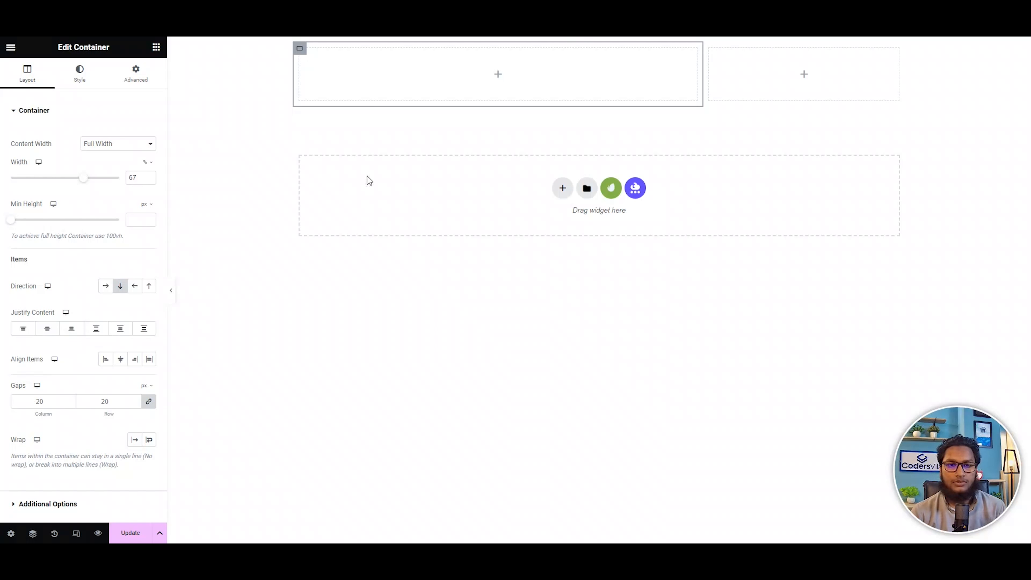
Nest a container and its duplicate inside the wide left column, arranged side by side in a horizontal row.
click(498, 74)
drag(64, 149, 499, 73)
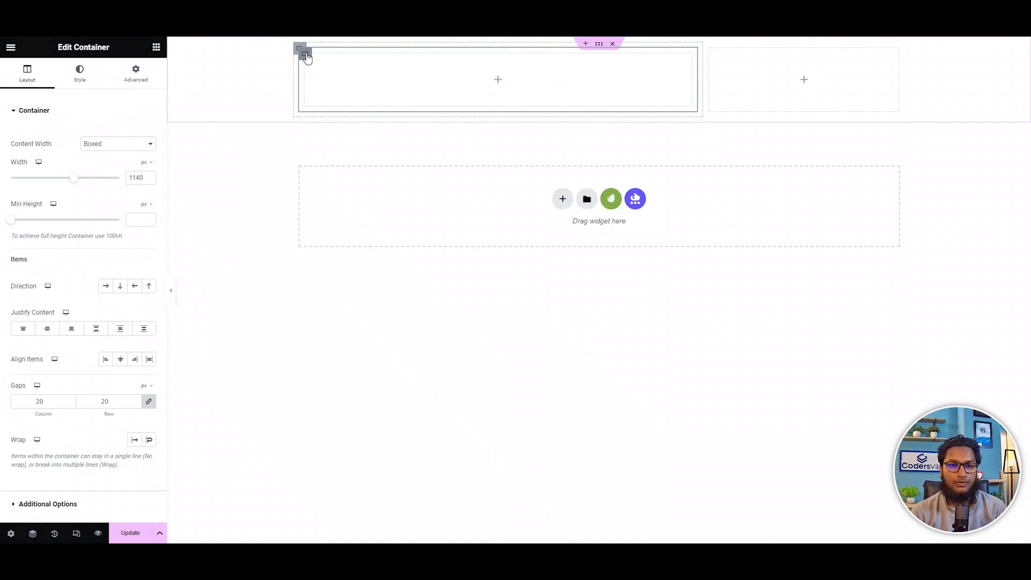
right_click(307, 58)
click(341, 85)
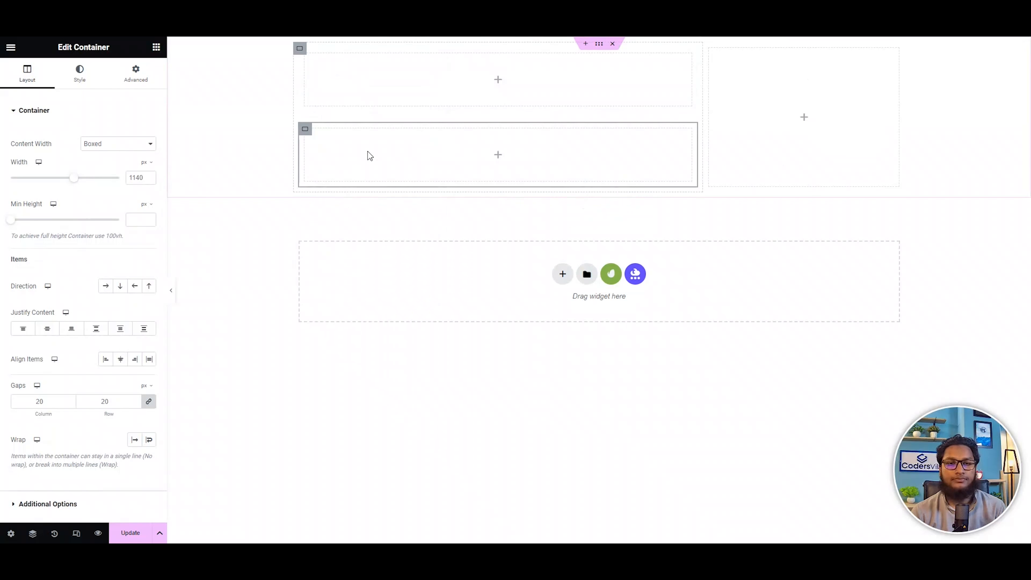
click(300, 50)
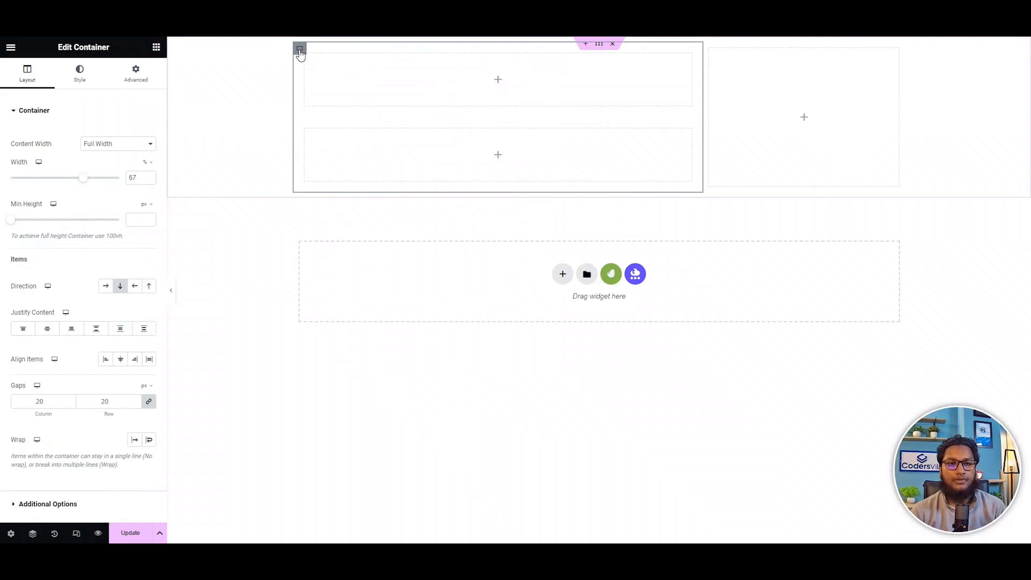
click(104, 286)
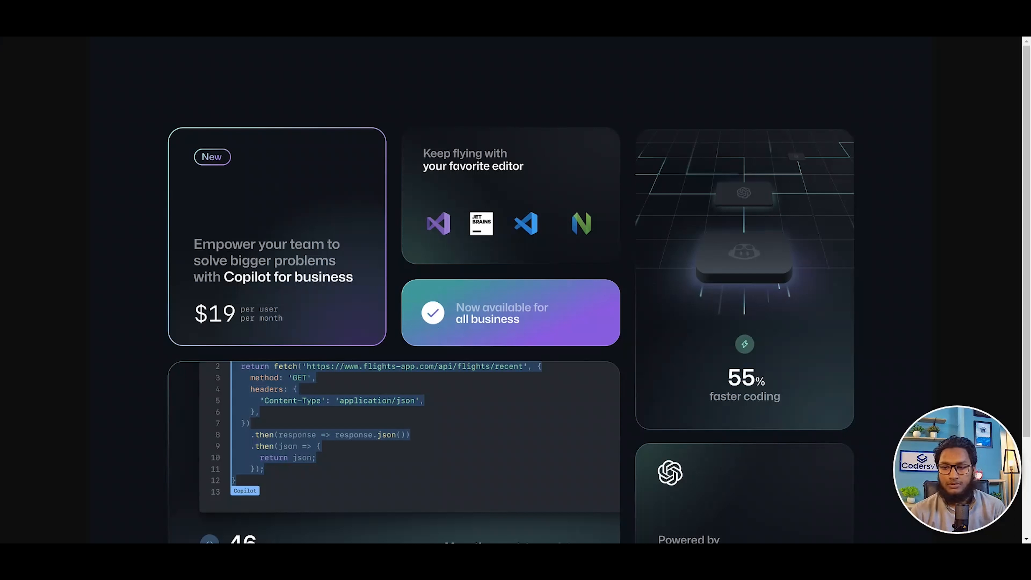
Measure the Copilot for business card's height on the reference page and set the first nested container's minimum height to 400 px.
key(Print)
drag(240, 127, 243, 352)
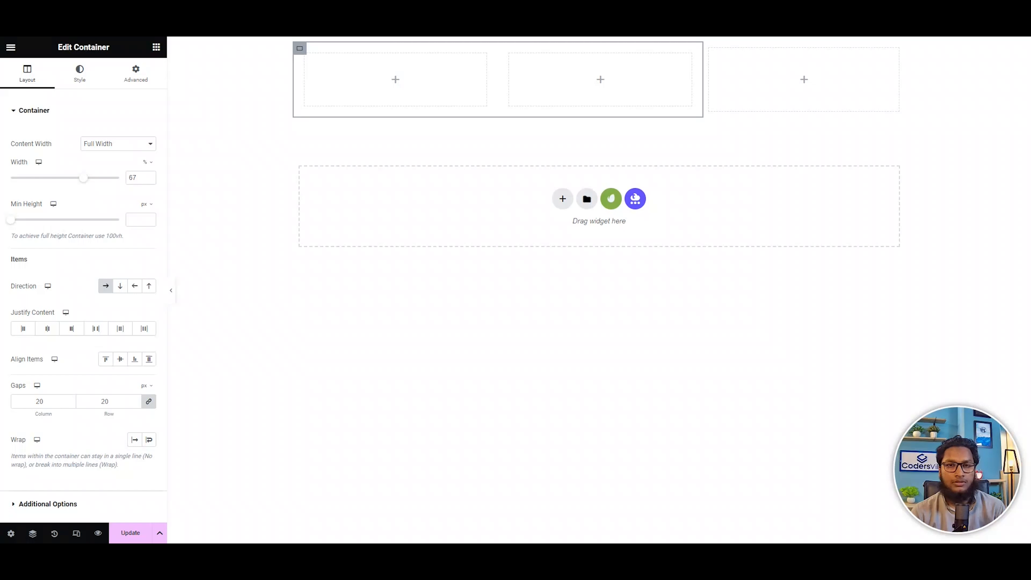
click(311, 62)
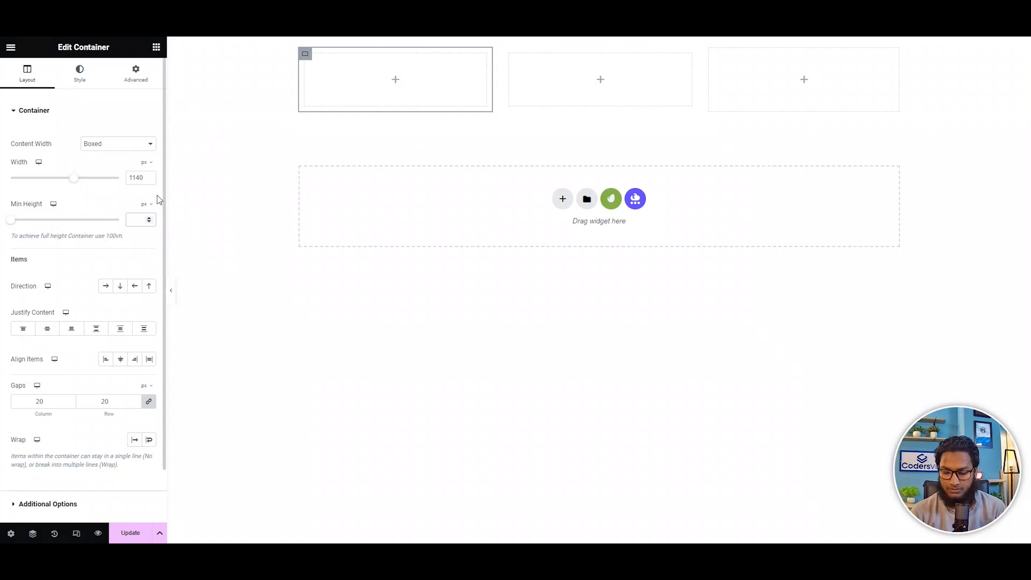
text(400)
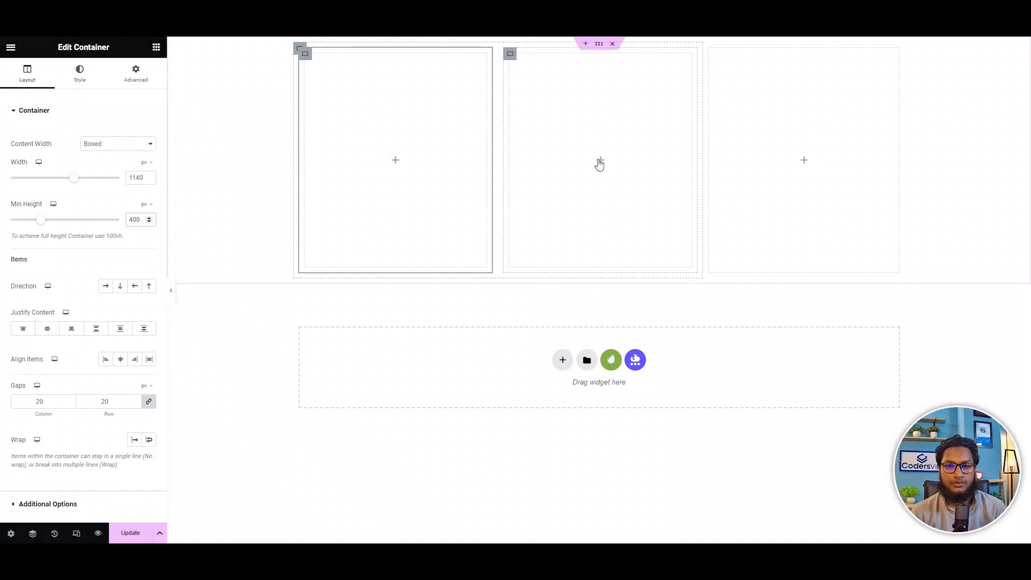
Place a container inside the second nested container and duplicate it to stack two boxes.
click(600, 162)
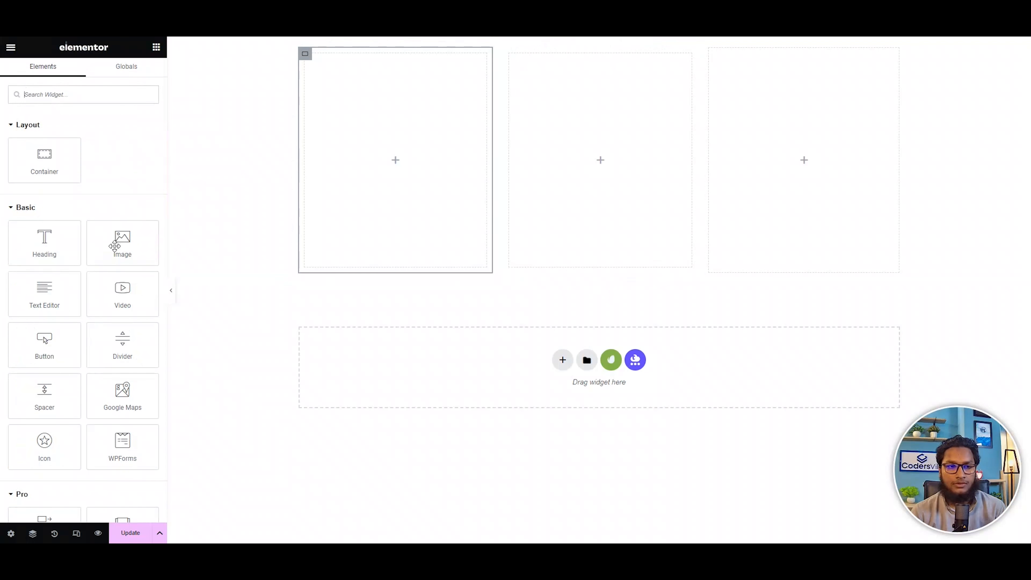
drag(51, 155, 649, 116)
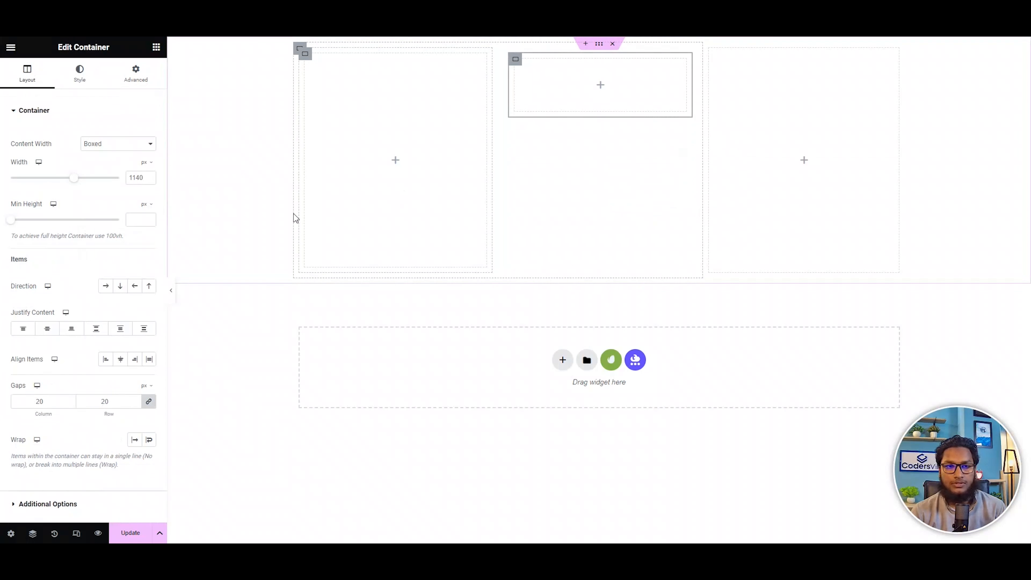
right_click(515, 59)
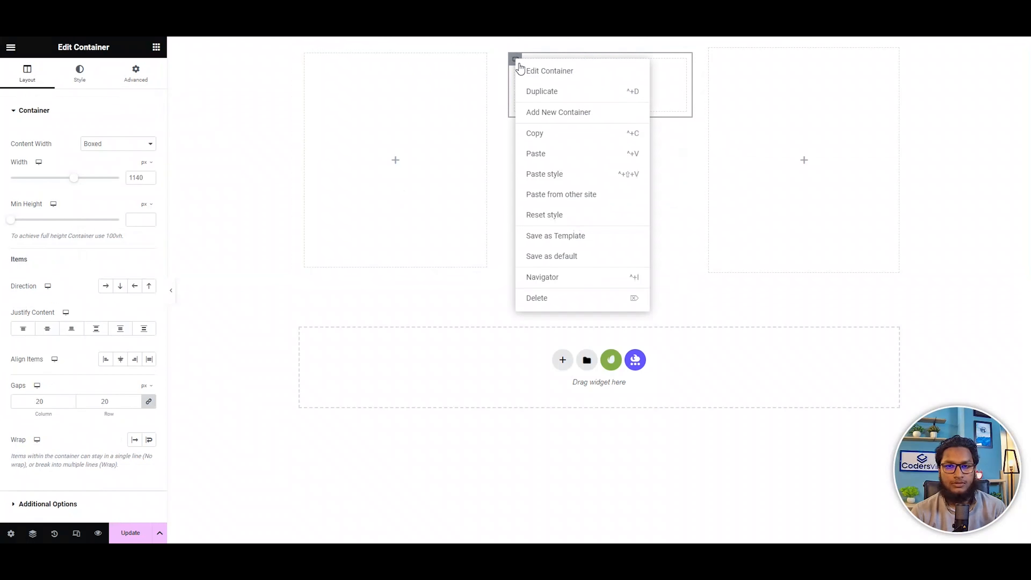
click(562, 92)
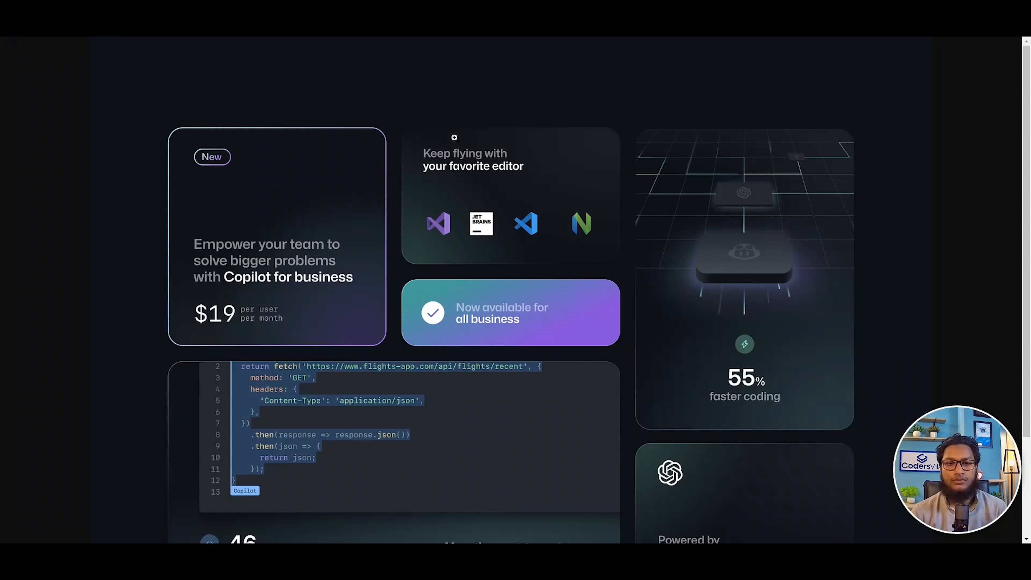
Measure the favorite editor card's height on the reference page and set the upper stacked container's minimum height to 250 px.
key(Print)
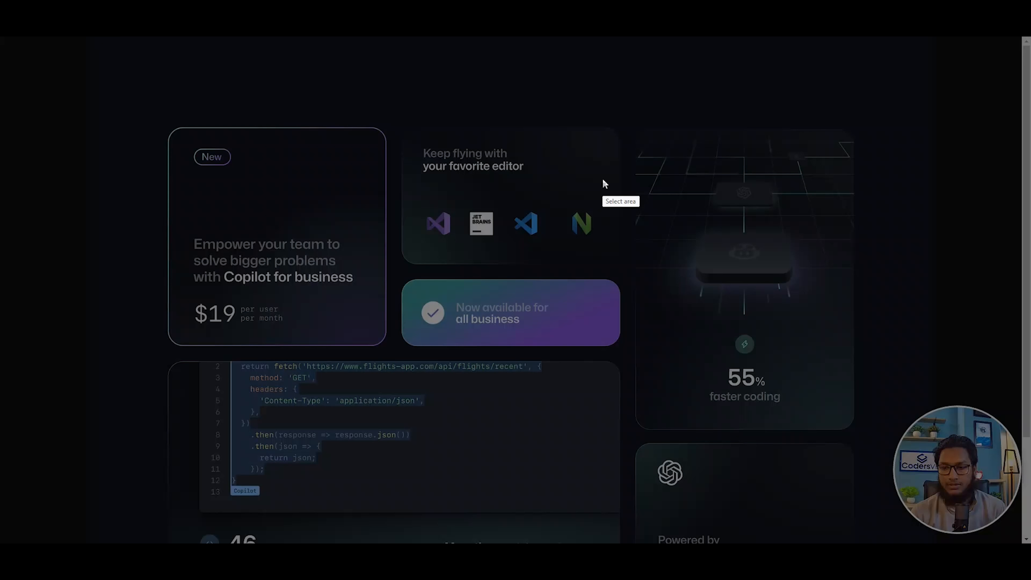
drag(502, 128, 516, 264)
key(ctrl+c)
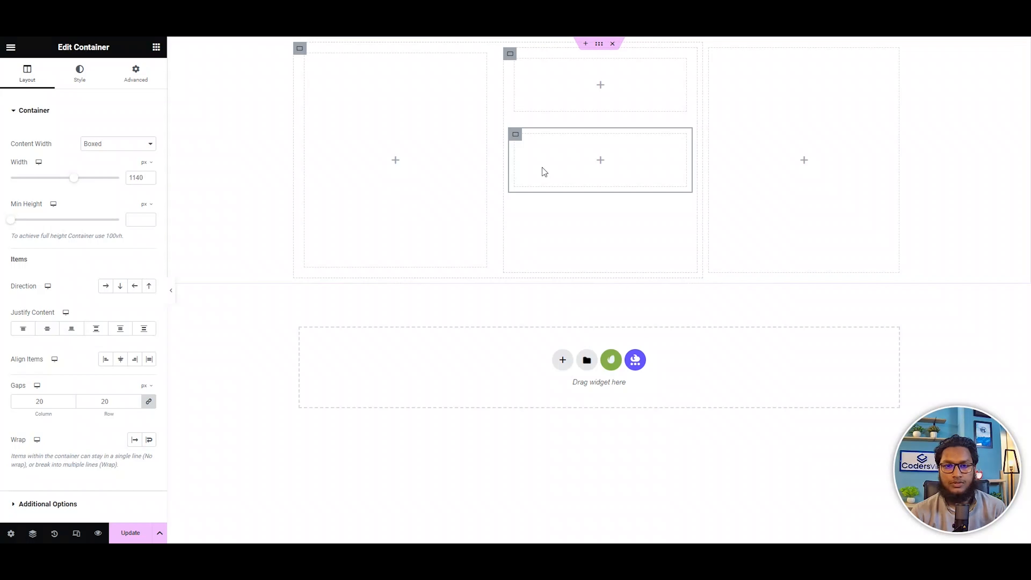
click(514, 58)
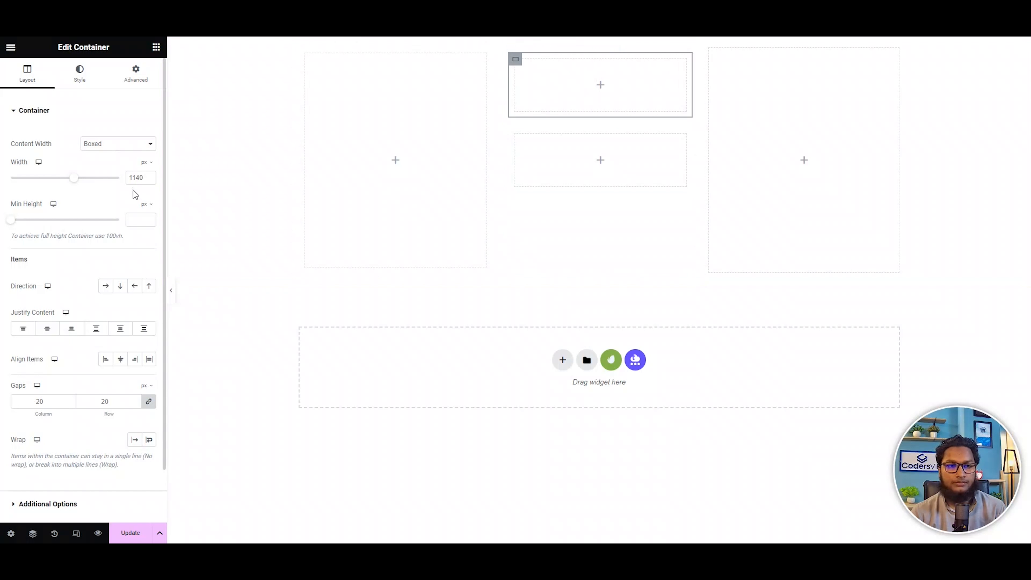
click(137, 219)
text(250)
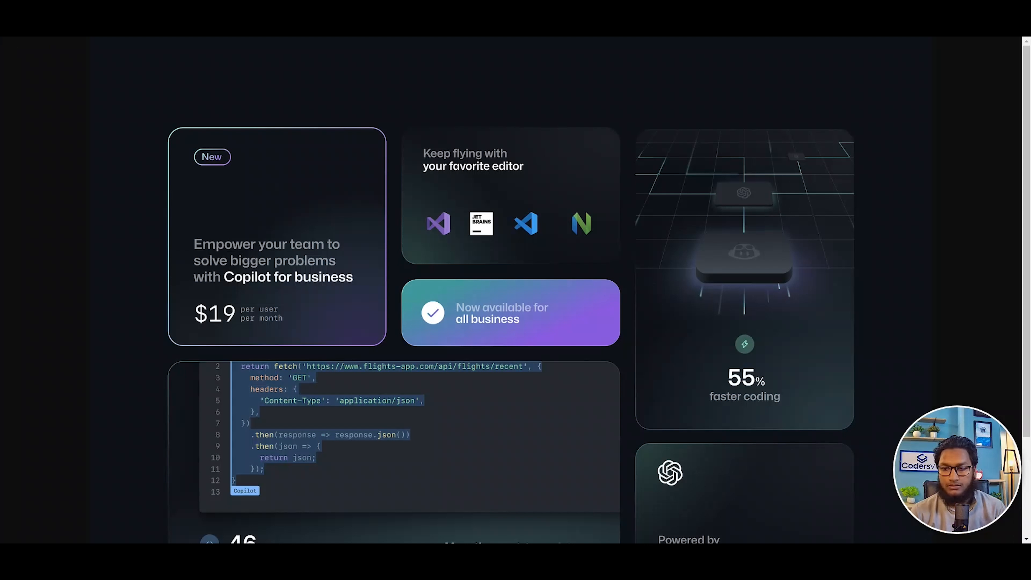
Measure the "Now available for all business" card's height on the reference page and set the lower stacked container's minimum height to 125 px.
key(Print)
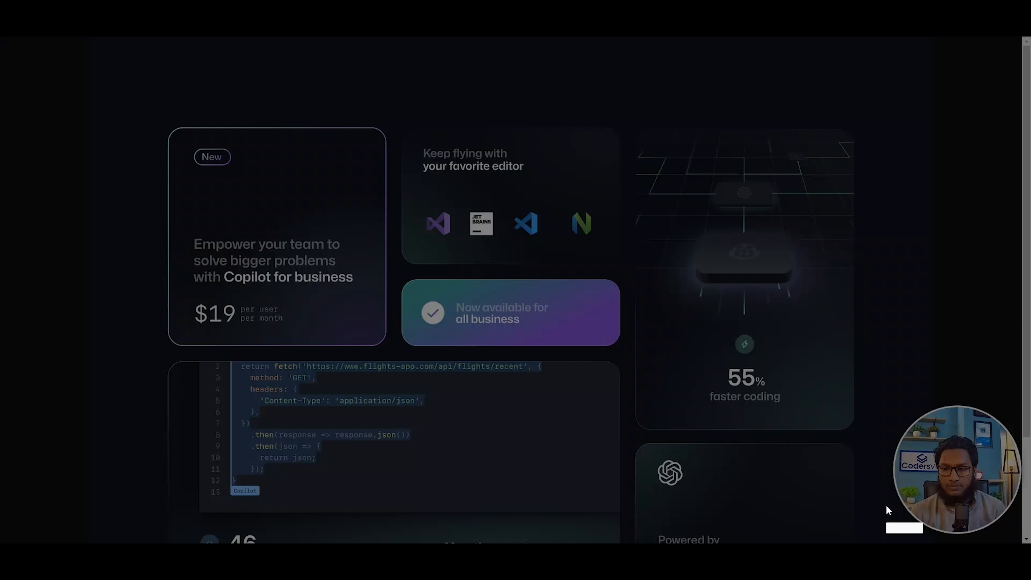
drag(476, 279, 478, 347)
key(ctrl+c)
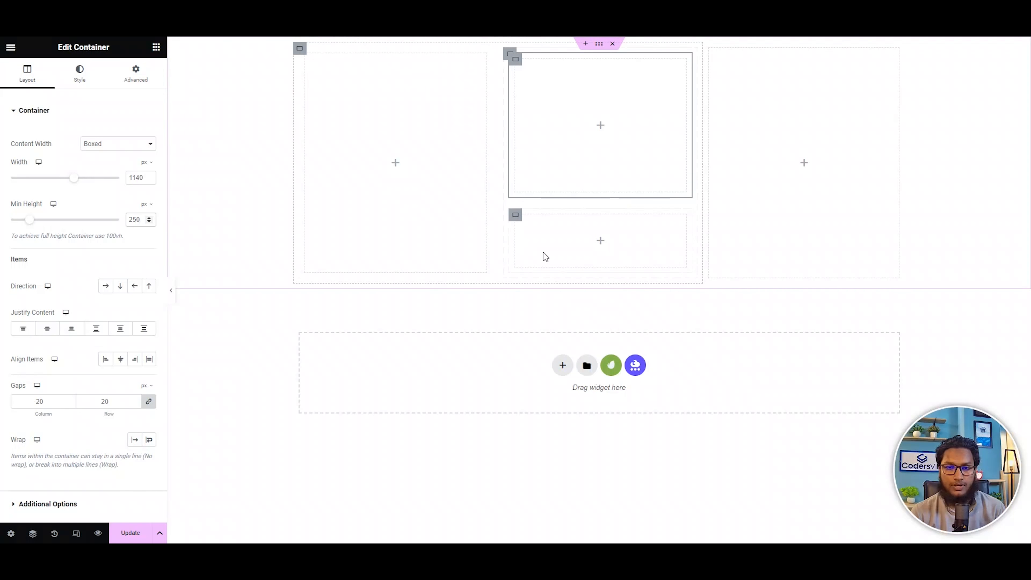
click(517, 216)
click(145, 214)
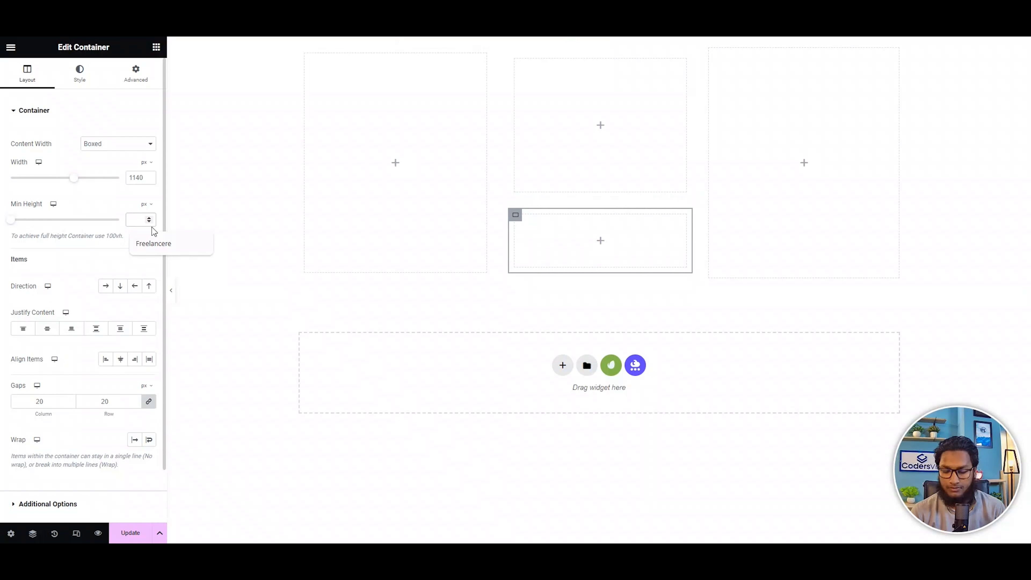
text(125)
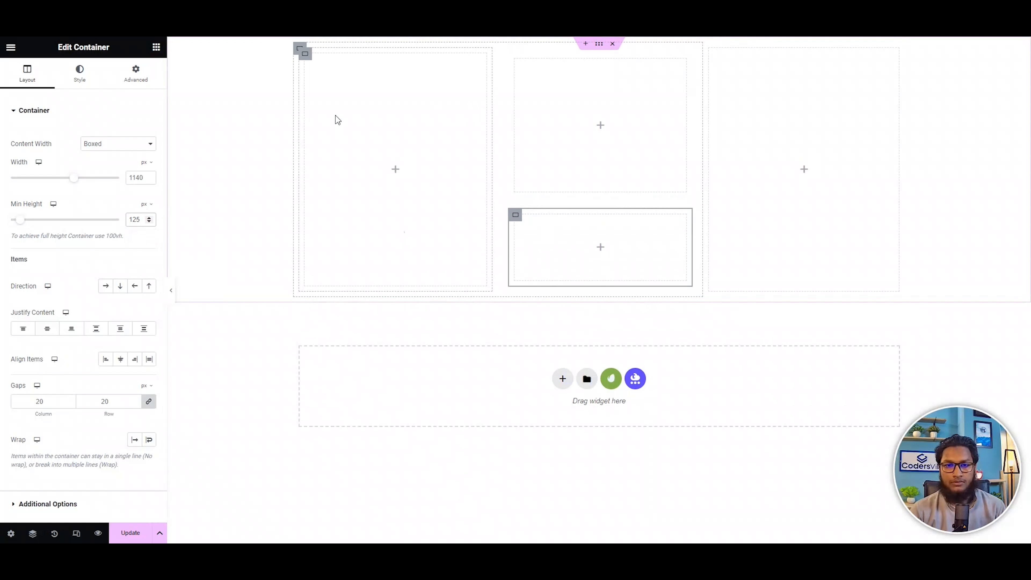
Compare the minimum height settings of the first nested container and the two stacked containers.
click(303, 52)
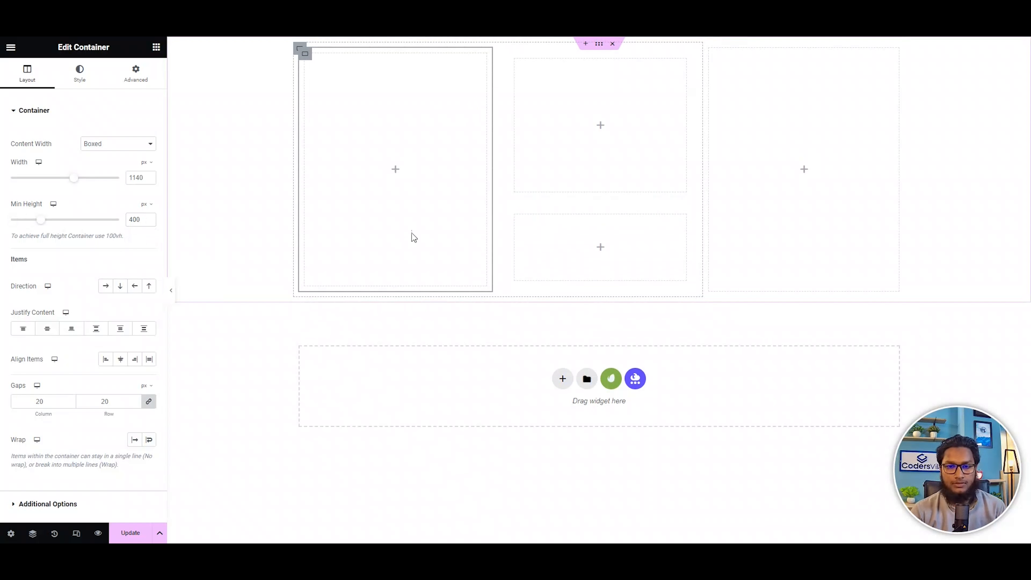
click(515, 216)
click(514, 59)
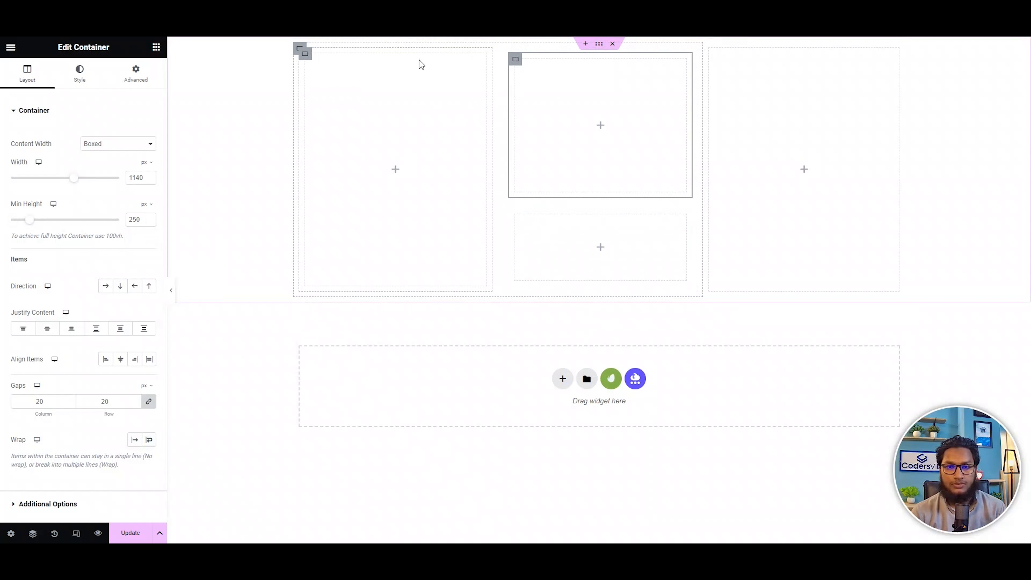
Give the tall first nested container a solid border.
click(305, 54)
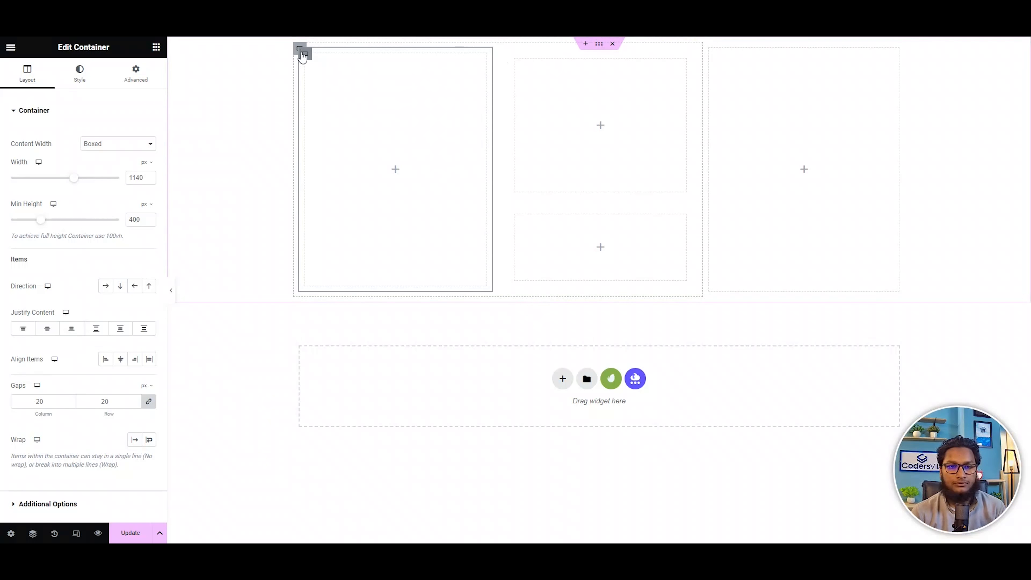
click(102, 81)
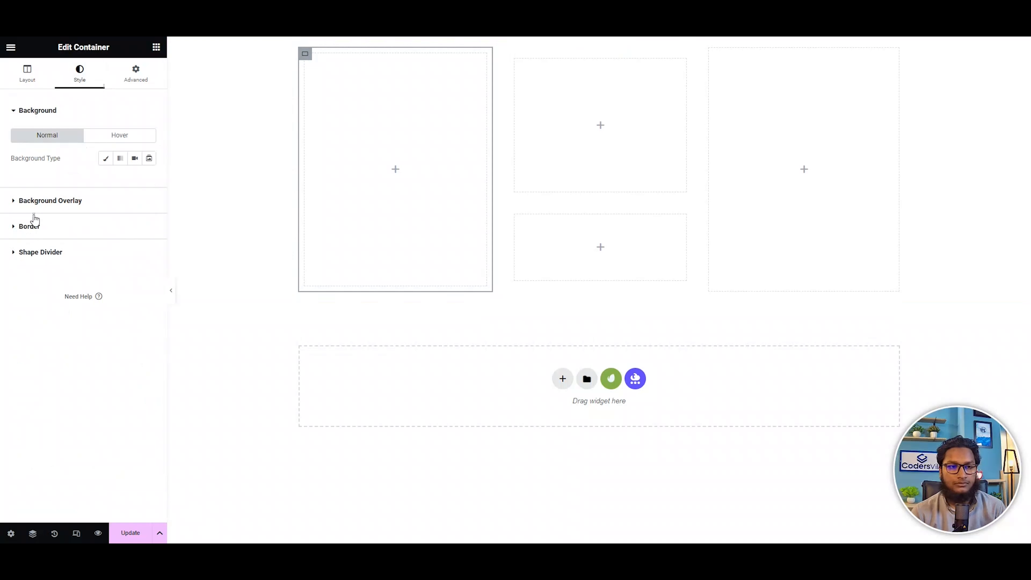
click(44, 227)
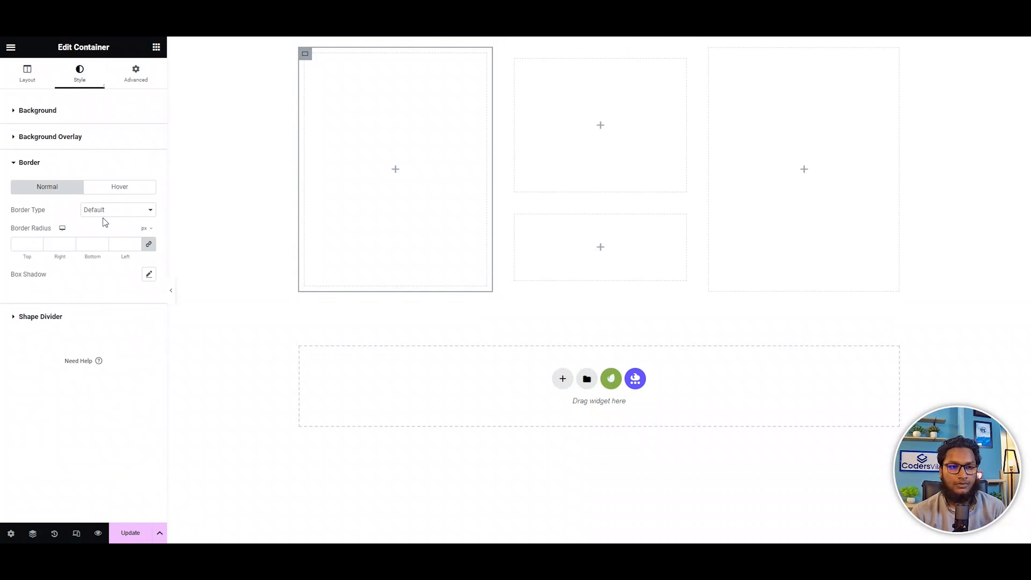
click(109, 210)
click(113, 238)
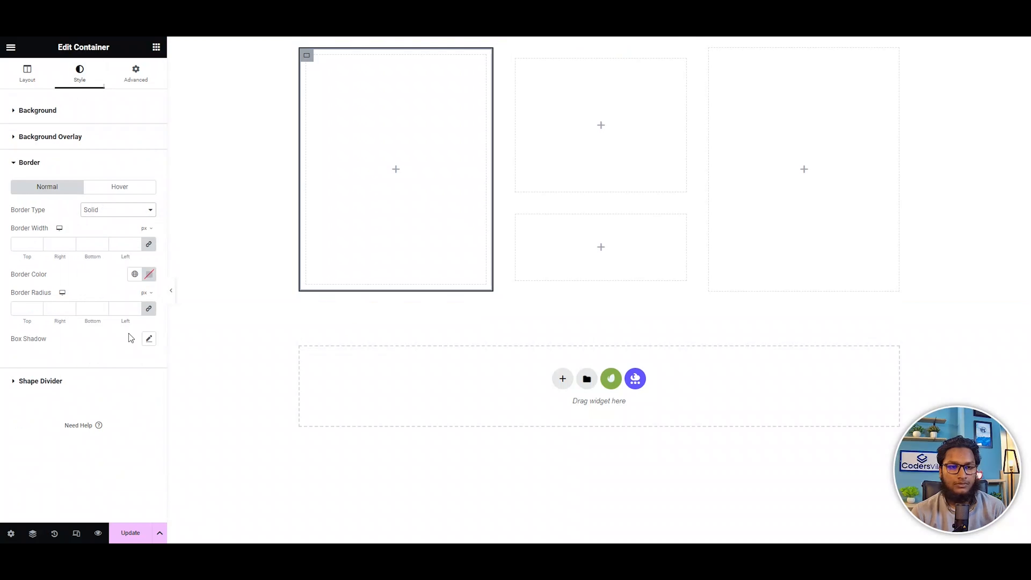
Set the first nested container's border to a custom bright purple color.
click(135, 274)
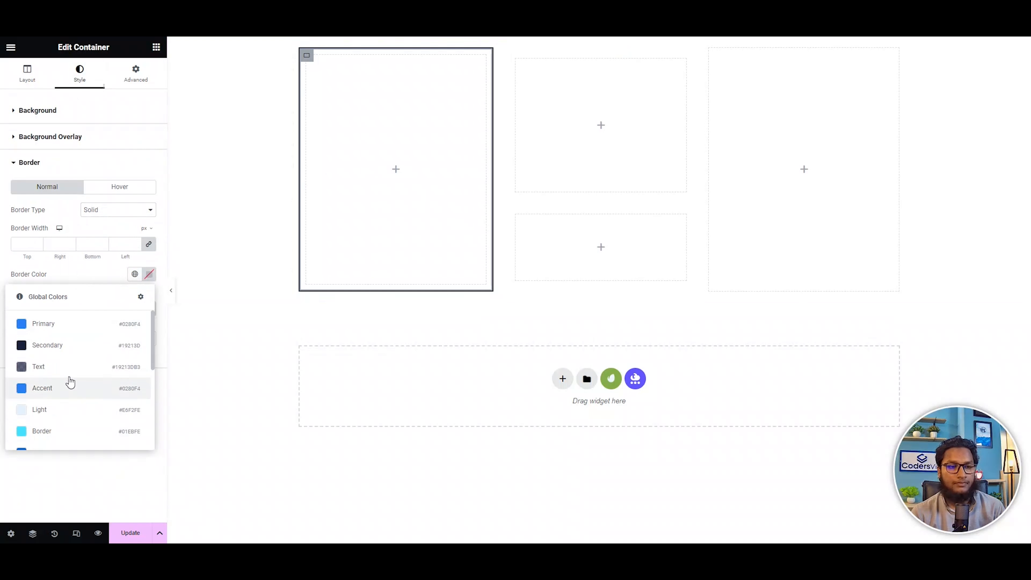
click(146, 277)
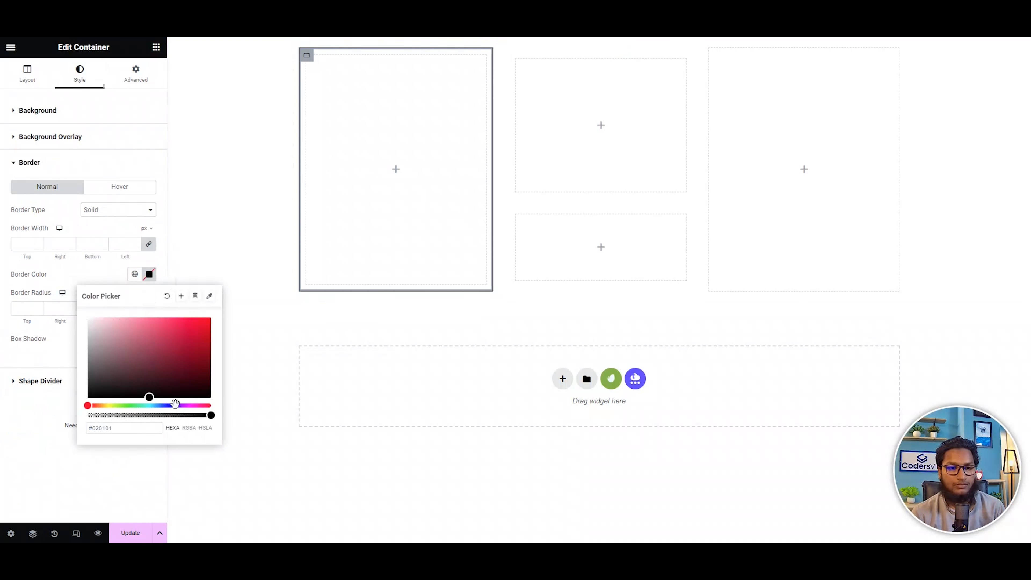
click(175, 405)
drag(183, 367, 178, 281)
click(110, 280)
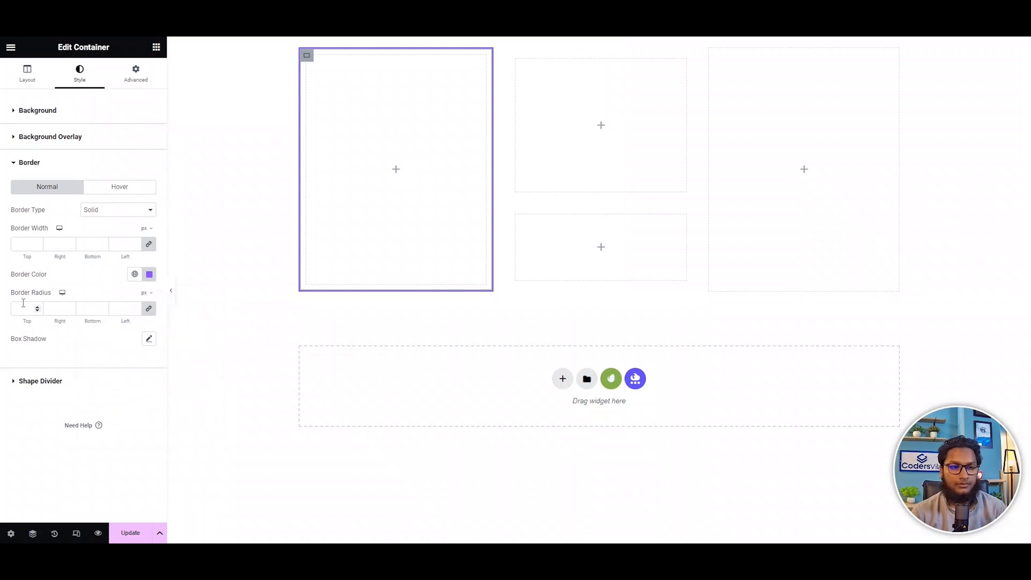
Set the first nested container's border width to 2 px and its border radius to 30 px on all sides.
text(2)
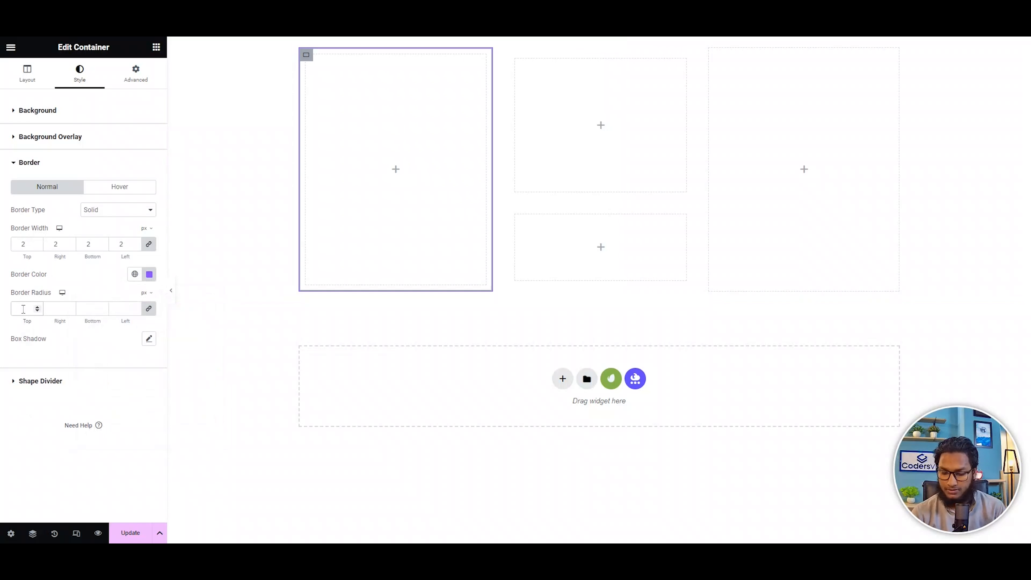
click(23, 308)
text(40)
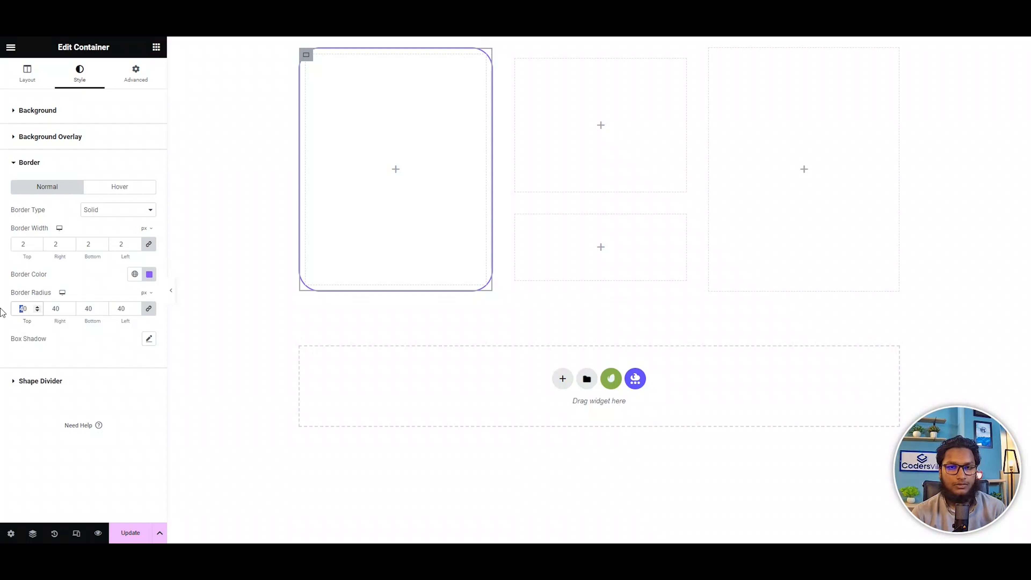
text(3)
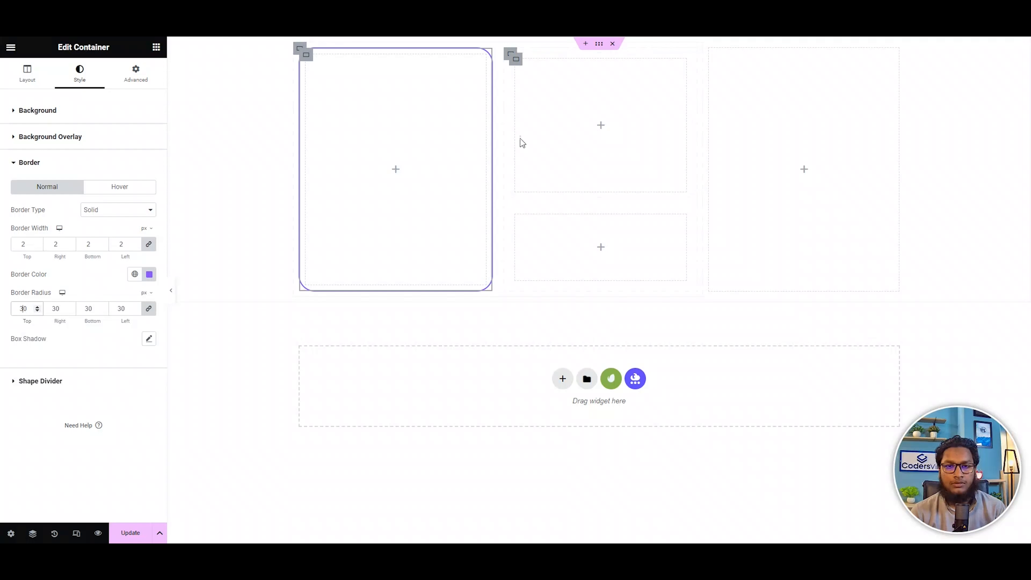
Try setting the second nested container's column and row gaps to 0 px, and undo the change.
click(510, 55)
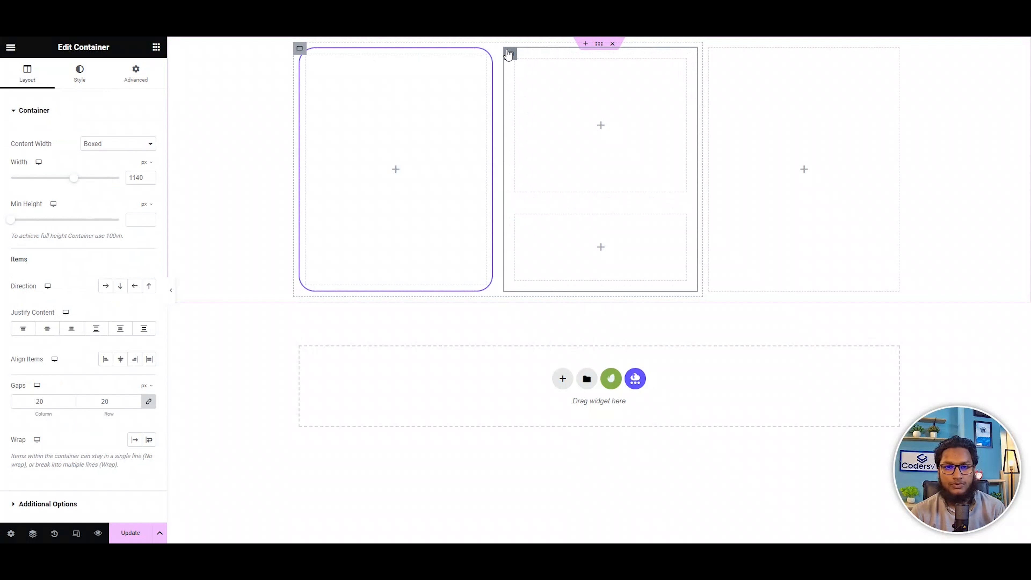
click(508, 54)
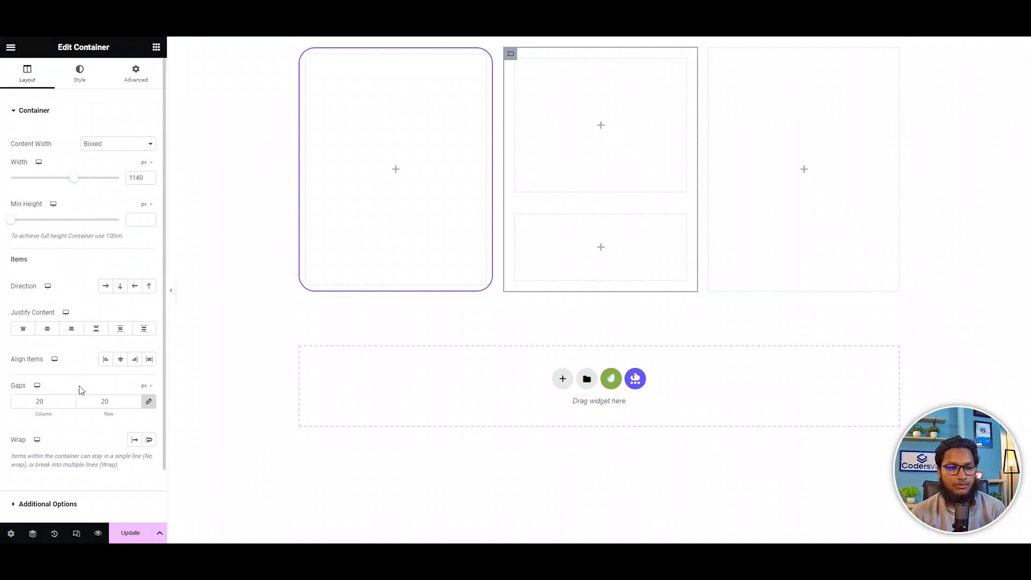
click(40, 401)
key(BackSpace)
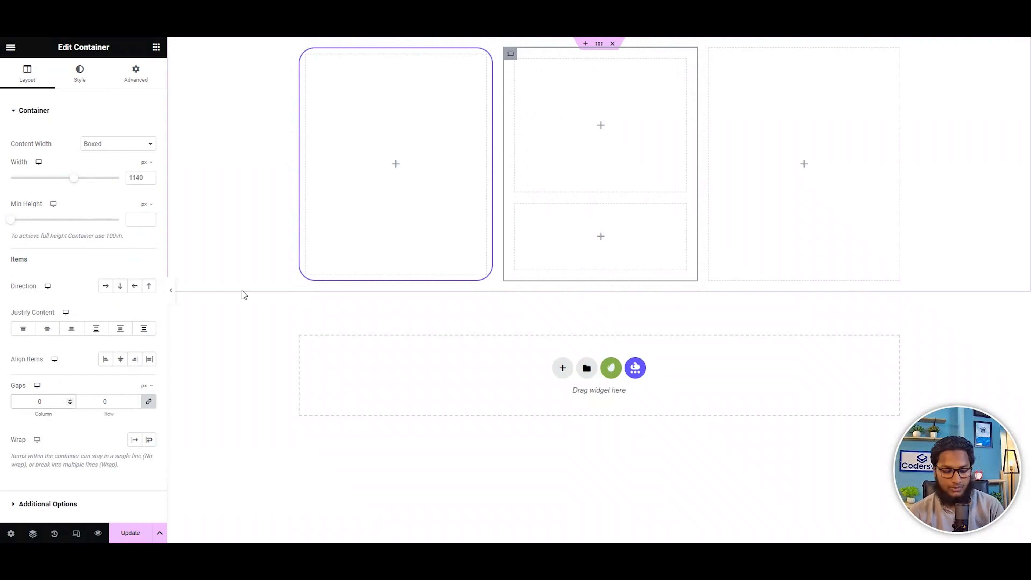
key(ctrl+z)
Remove the padding from the second nested container and show the Navigator for the page structure.
click(134, 88)
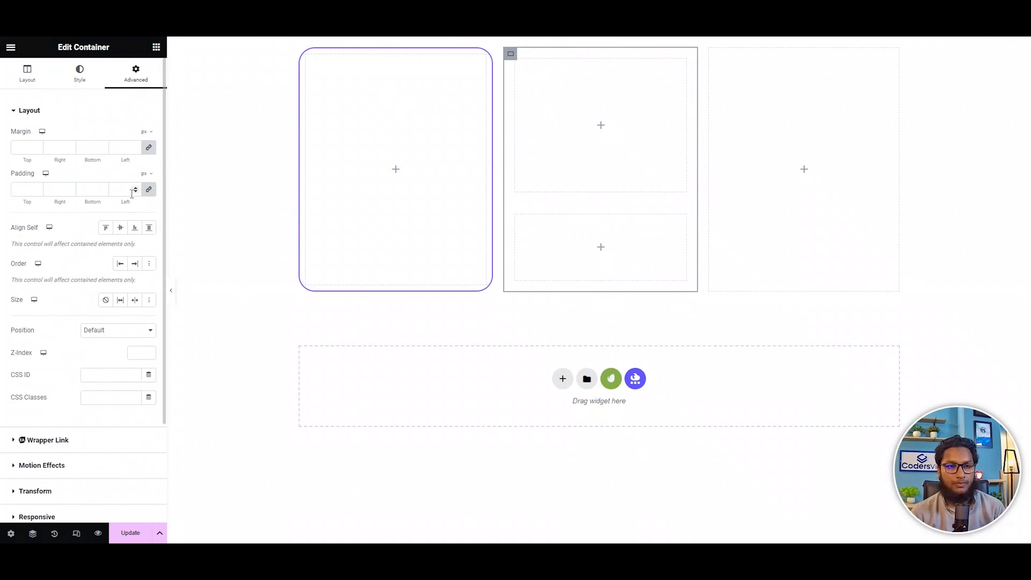
right_click(558, 110)
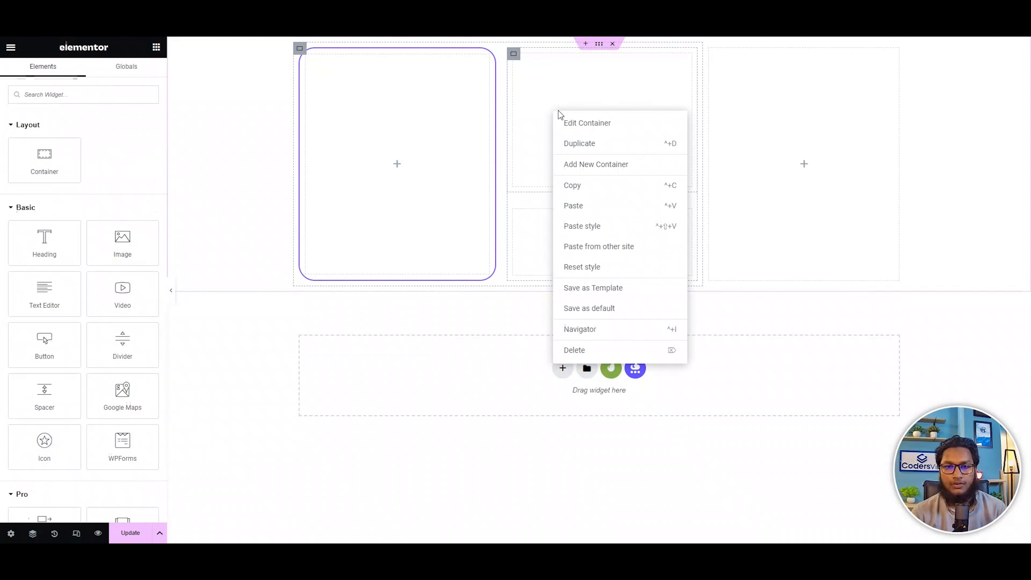
click(589, 330)
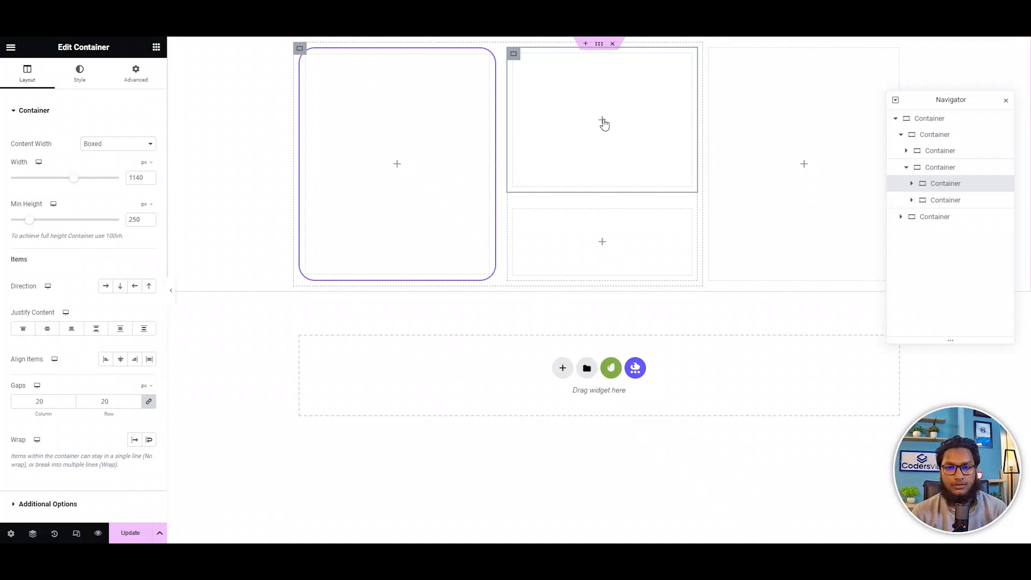
Give the upper stacked container a solid 2 px border in the global Light color with a 30 px radius.
click(80, 73)
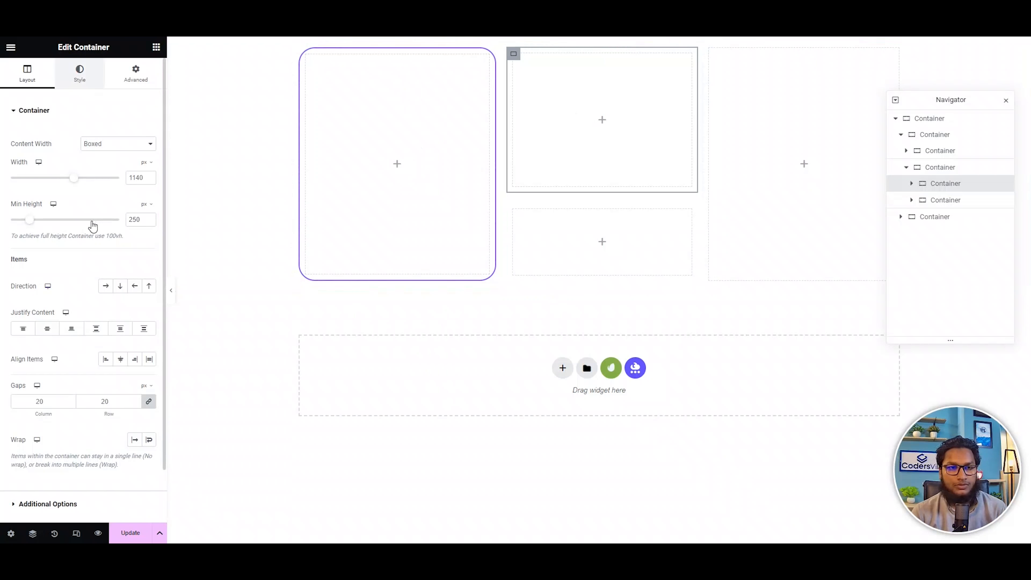
click(58, 226)
click(105, 211)
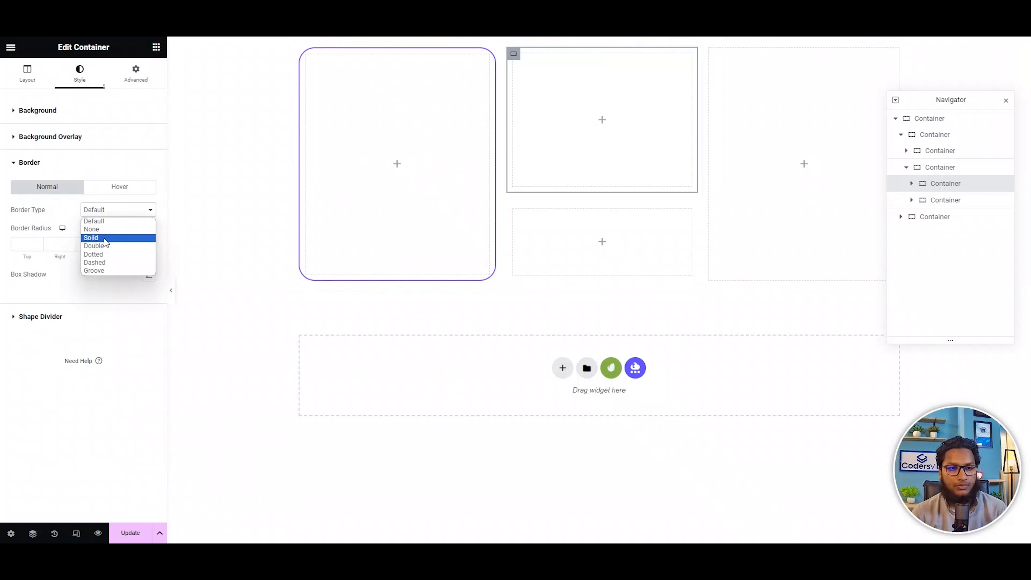
click(99, 235)
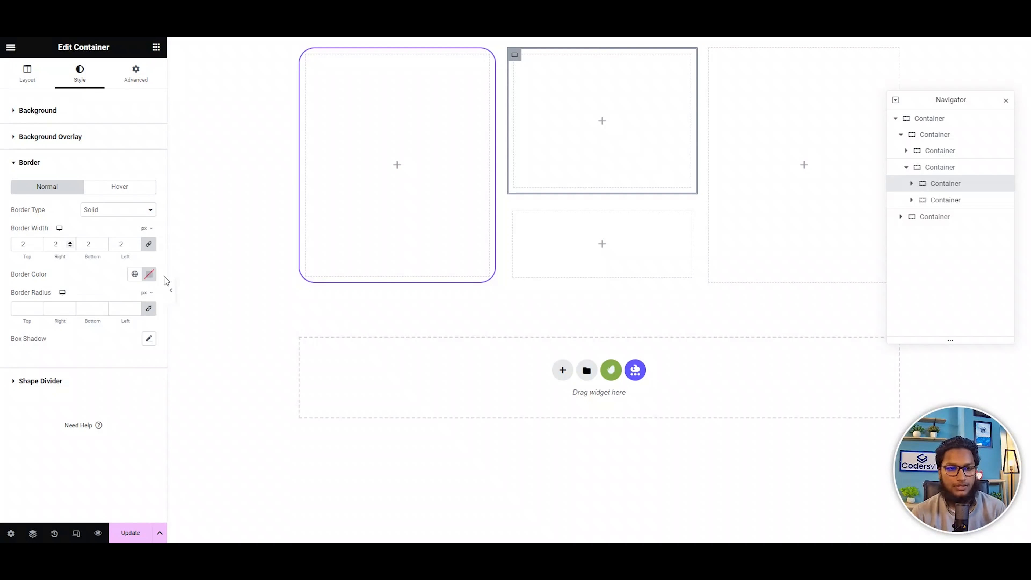
click(134, 275)
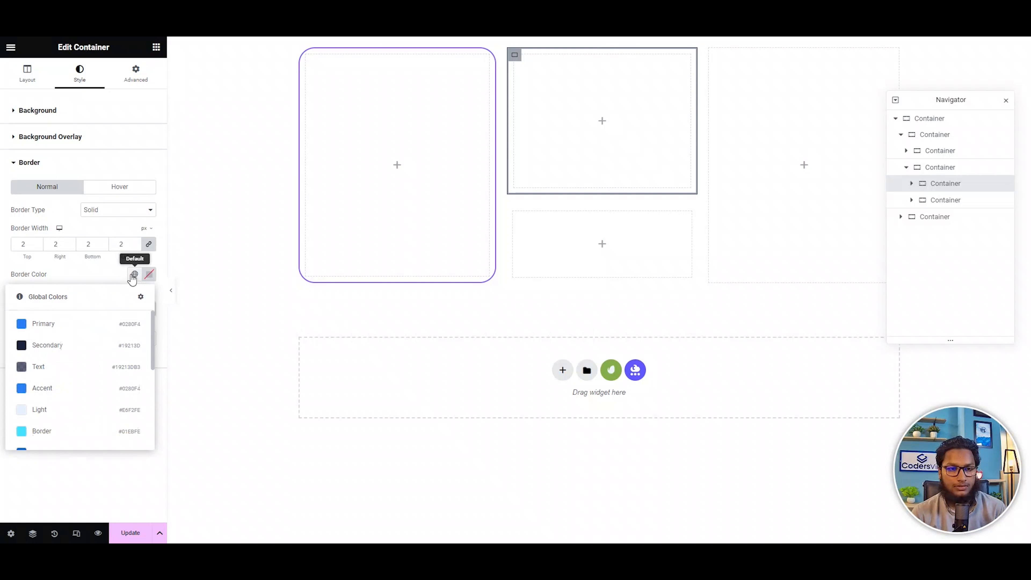
click(54, 414)
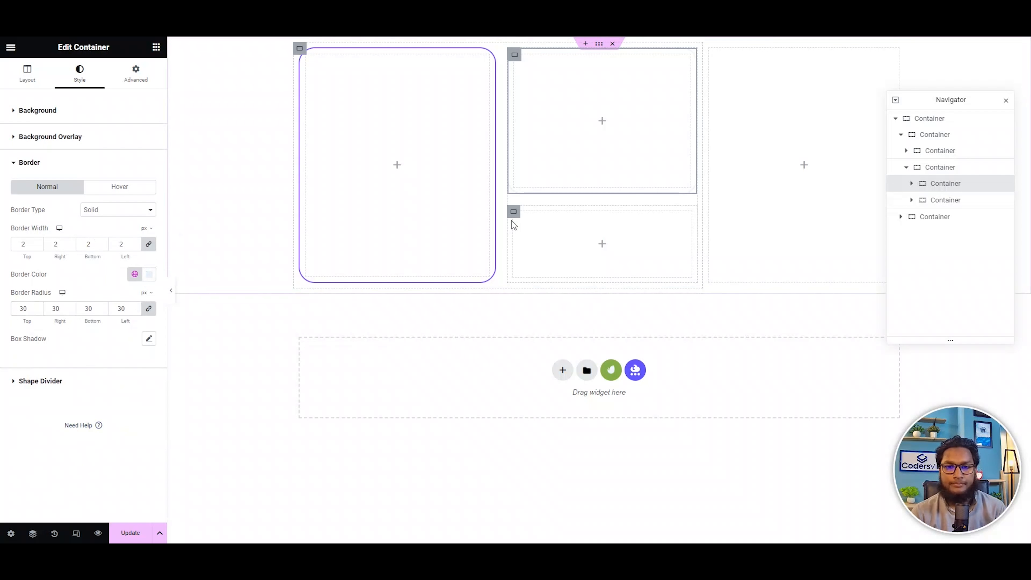
Give the lower stacked container a solid border 2 px wide on all sides.
click(513, 213)
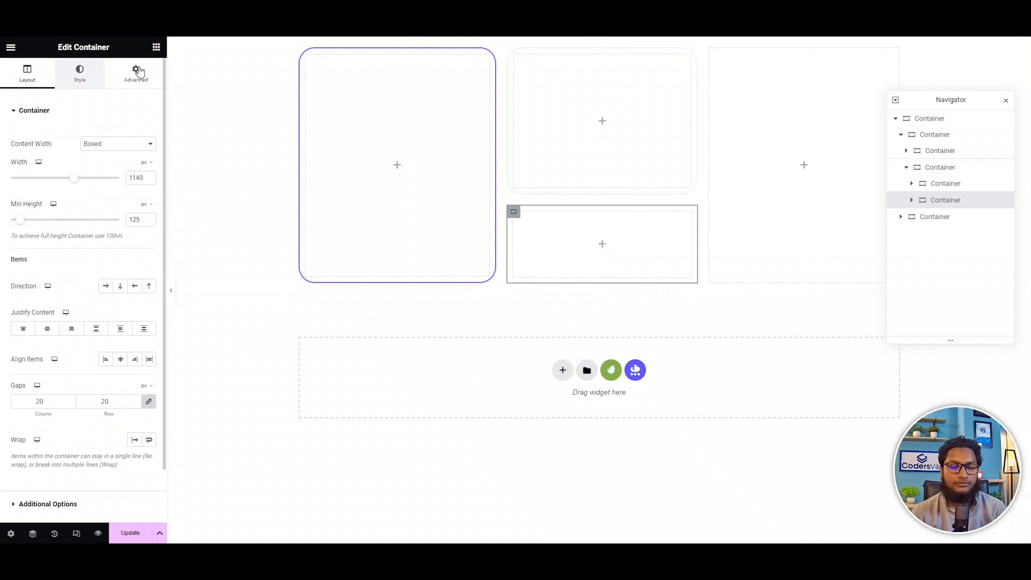
click(93, 80)
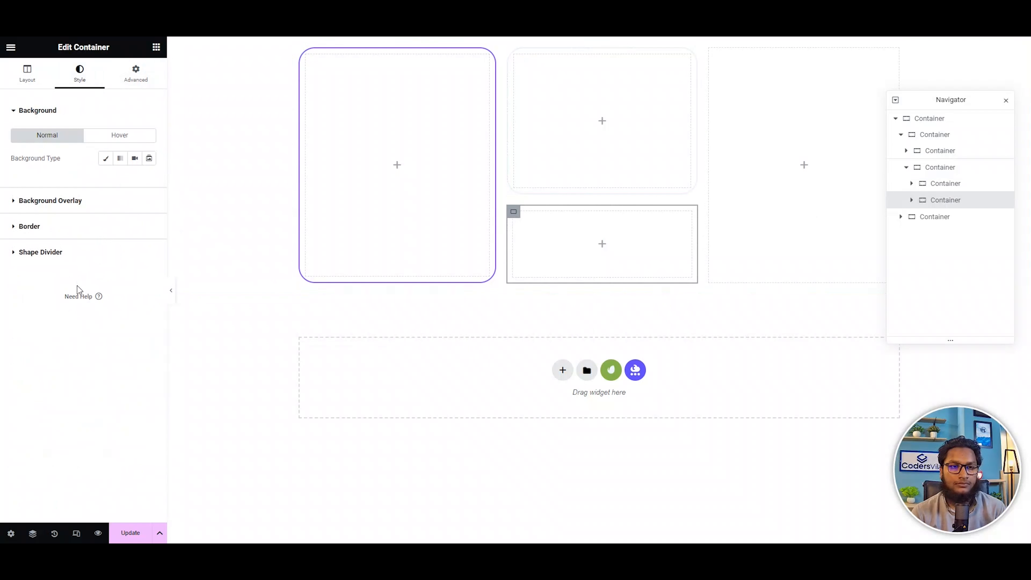
click(57, 227)
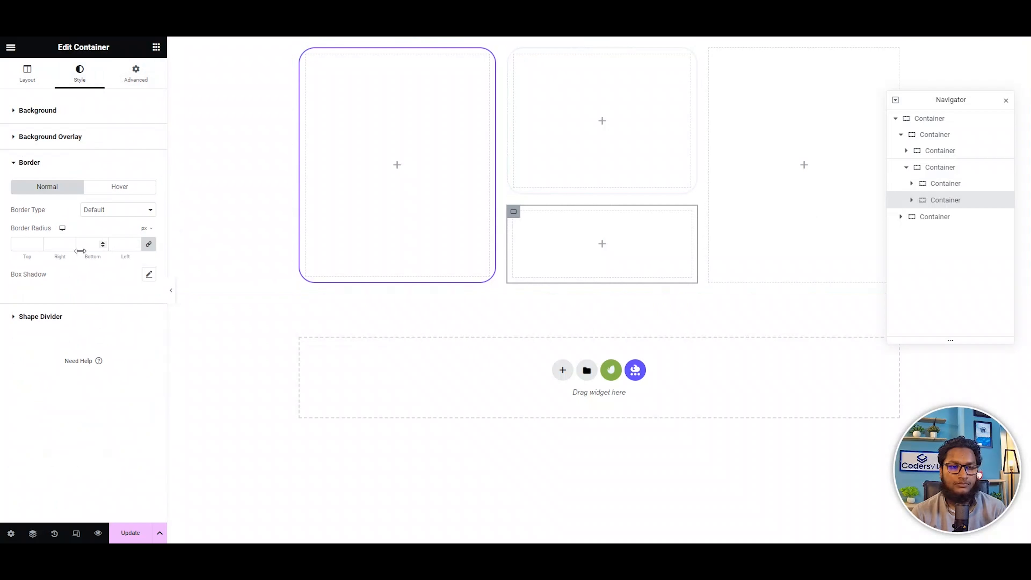
click(118, 210)
click(98, 238)
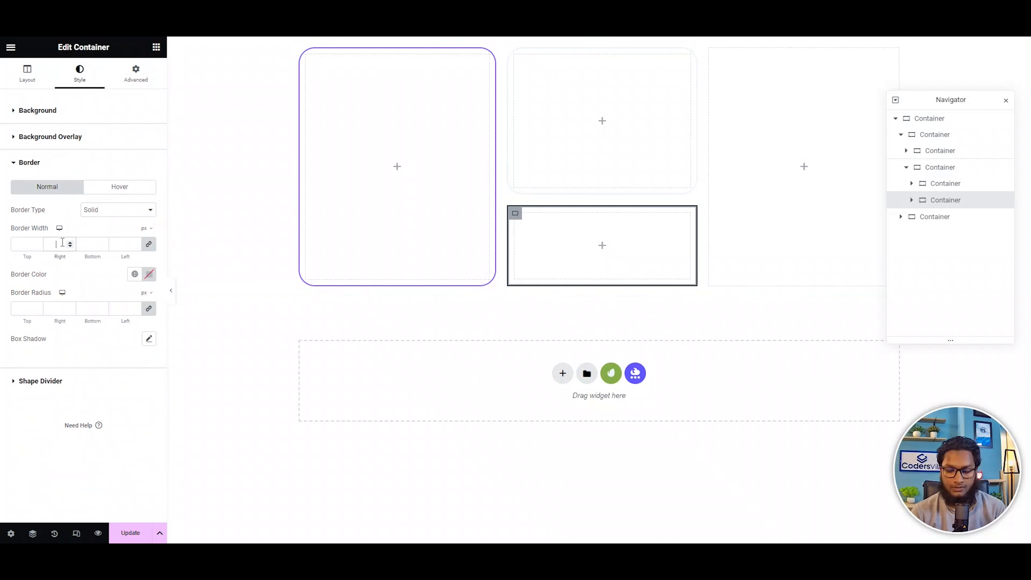
text(2)
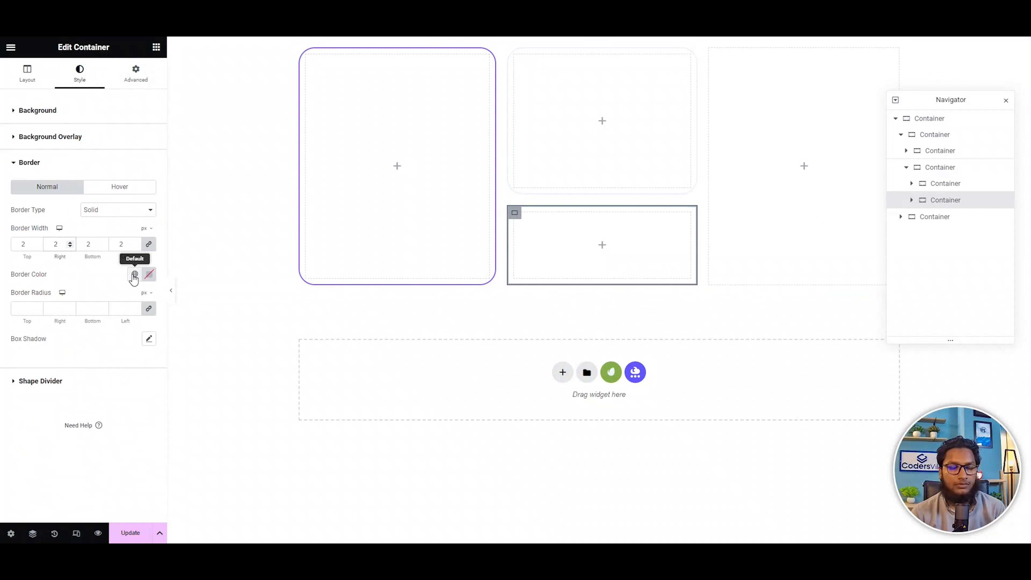
Apply the global Border color to the lower stacked container's border and lighten it to a pale cyan.
click(134, 273)
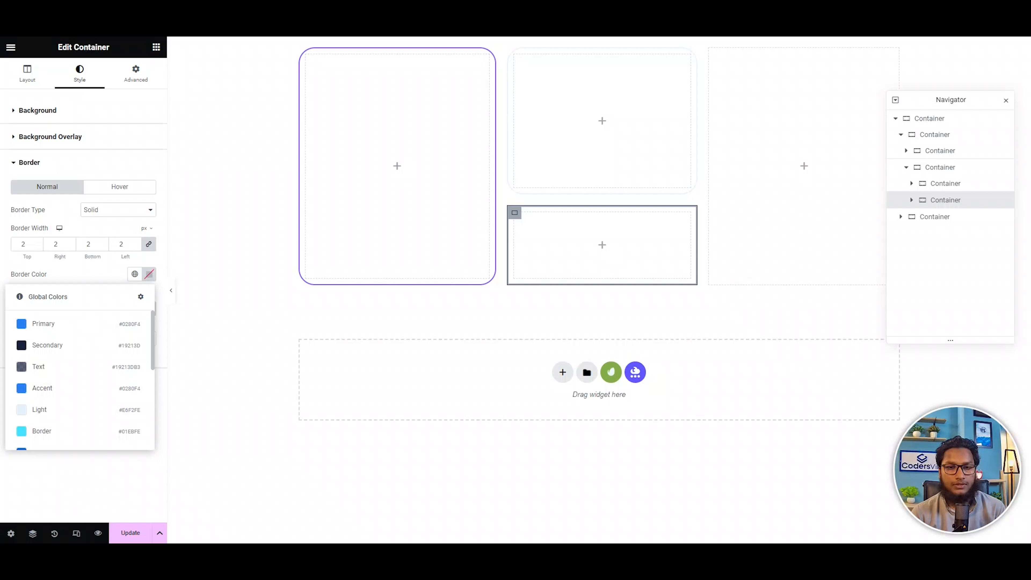
click(59, 429)
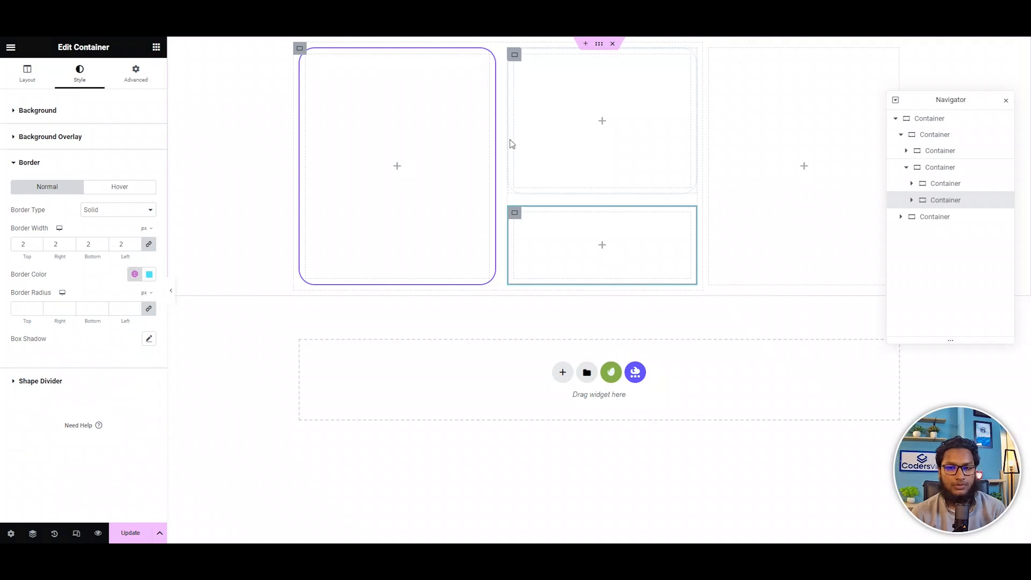
click(149, 274)
drag(142, 317, 118, 287)
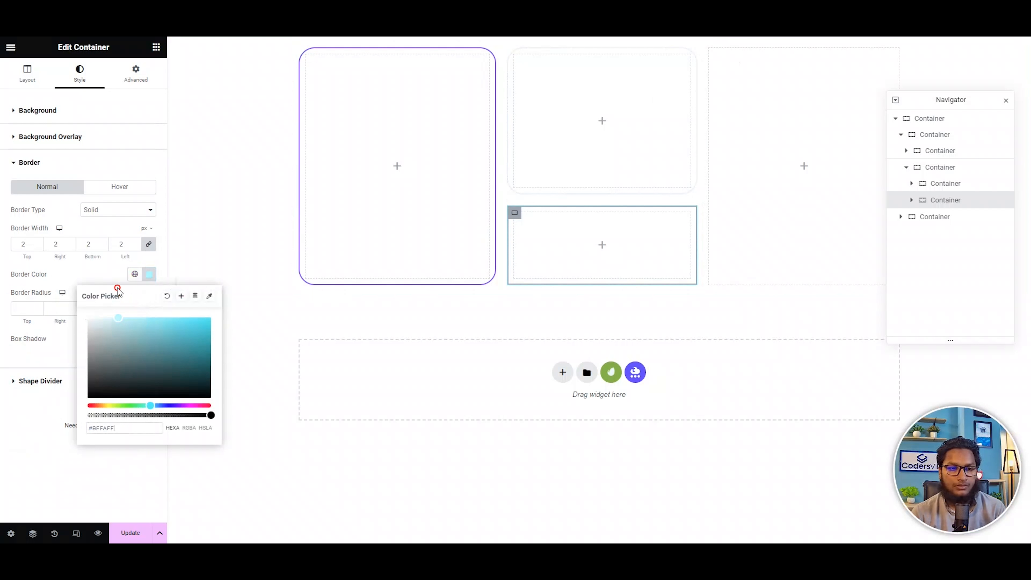
click(103, 276)
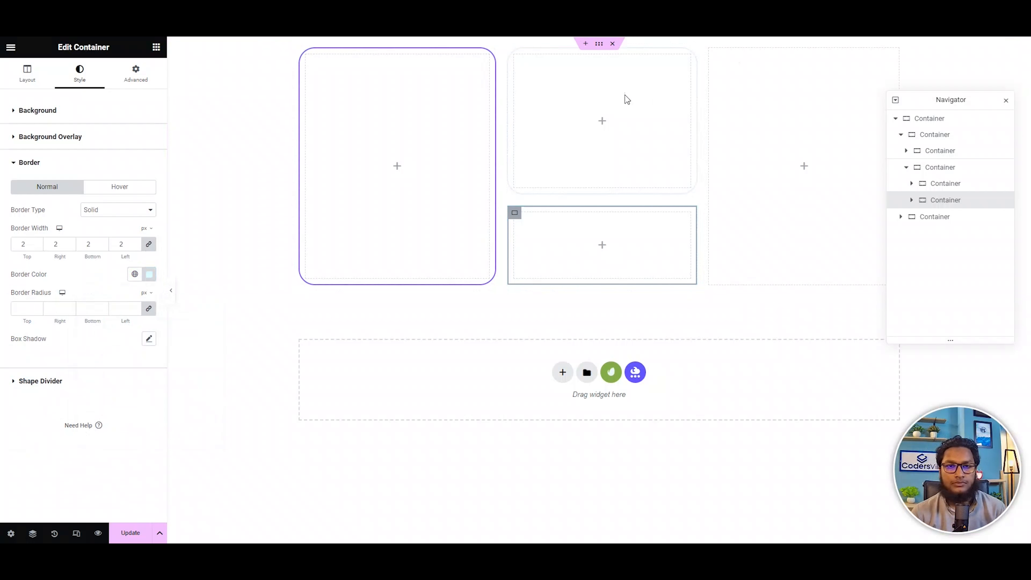
Give the outermost container a classic background in the global dark navy Secondary color.
click(599, 43)
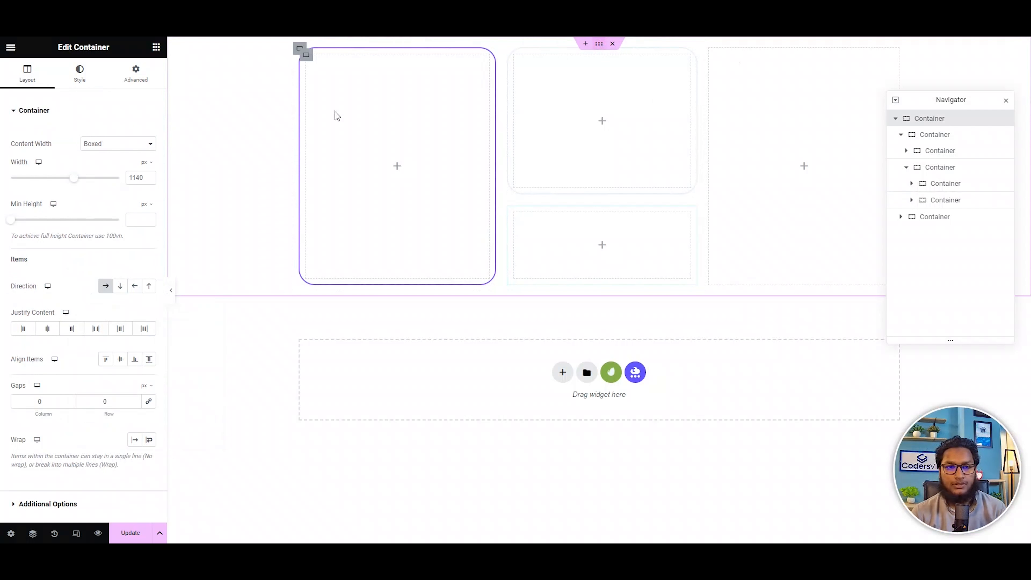
click(81, 73)
click(105, 158)
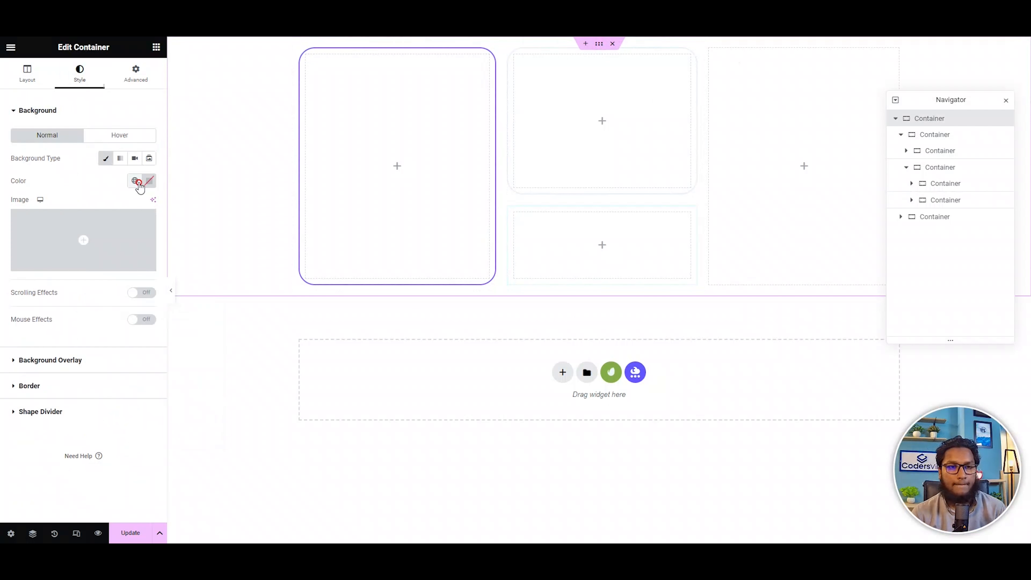
click(134, 181)
click(92, 250)
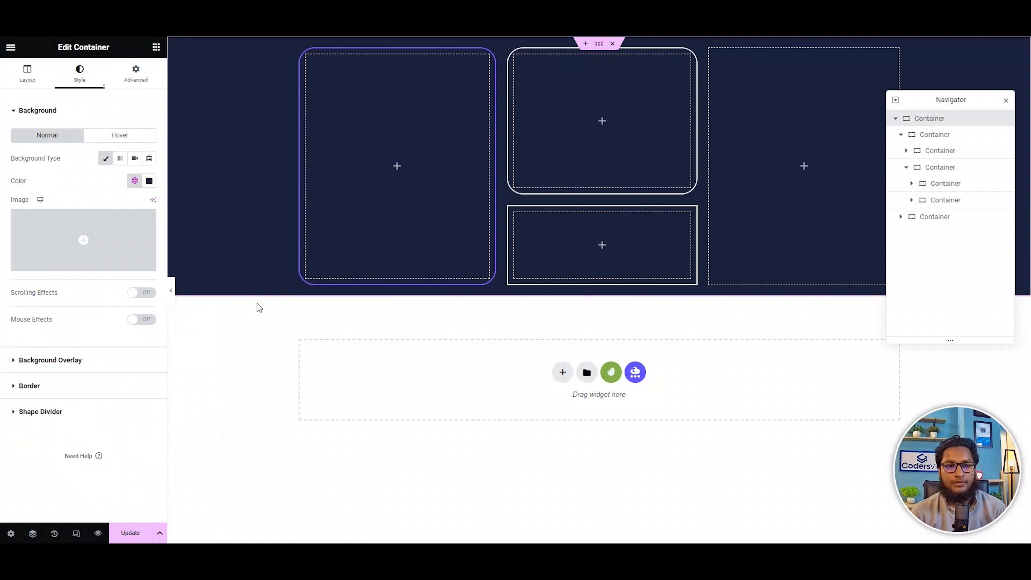
Round the lower stacked container's border with a 30 px radius and set its padding to 0 on all sides.
click(513, 213)
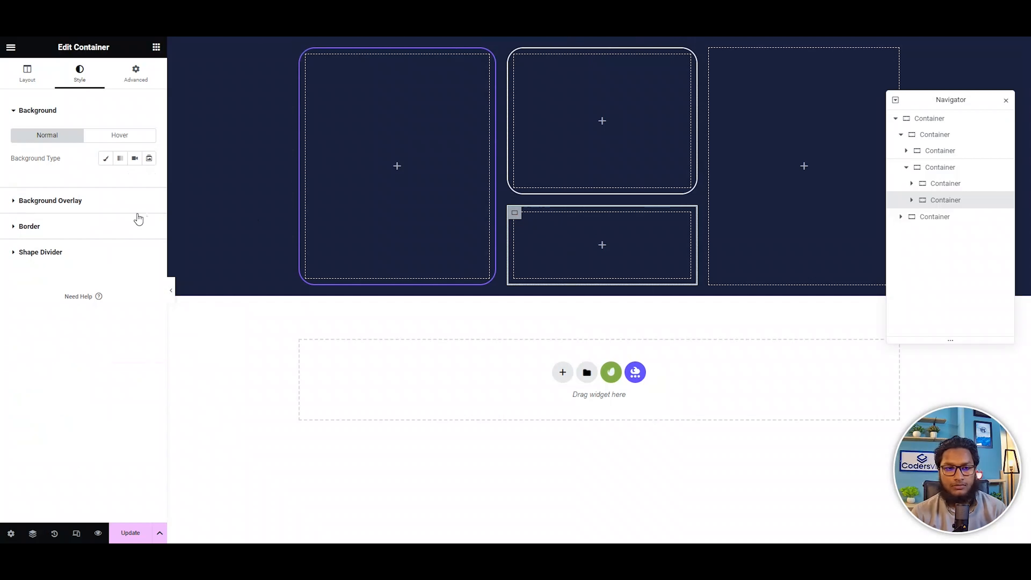
click(70, 227)
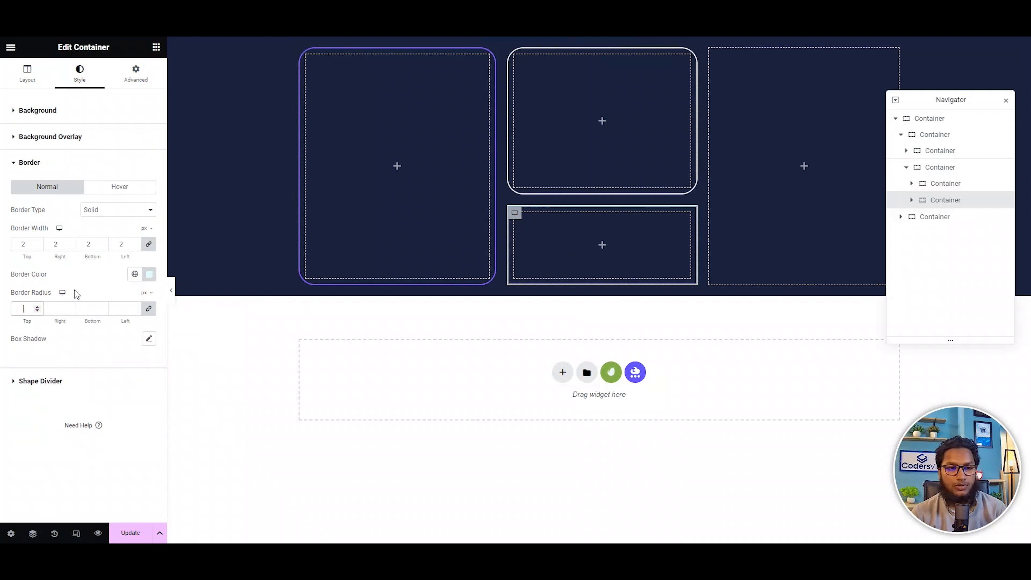
text(30)
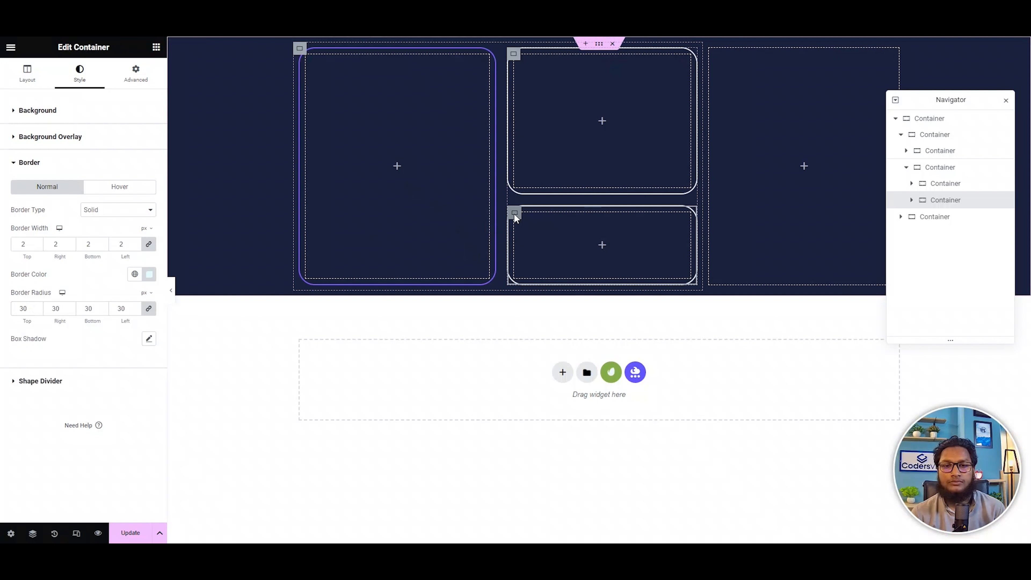
click(134, 77)
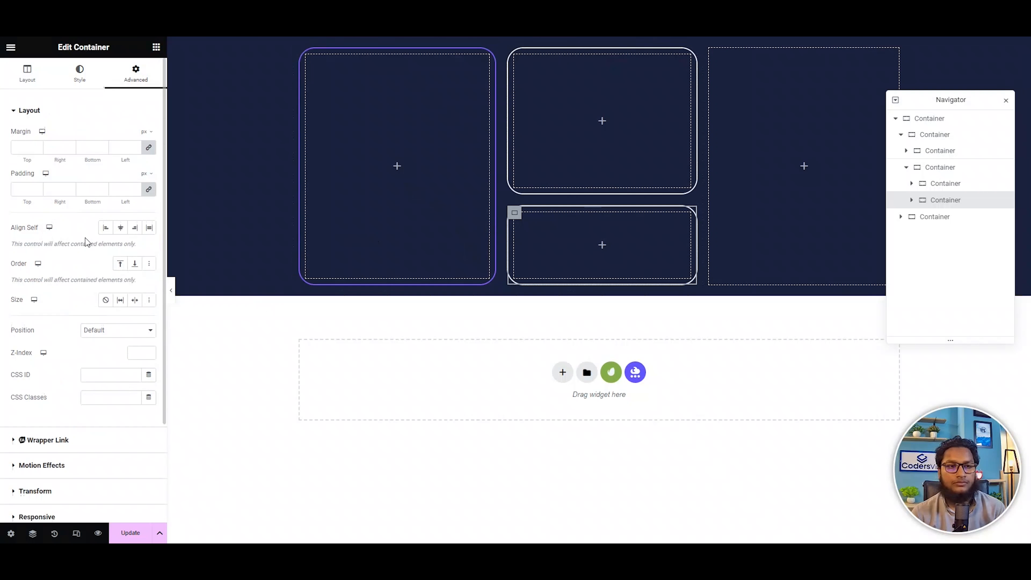
click(149, 190)
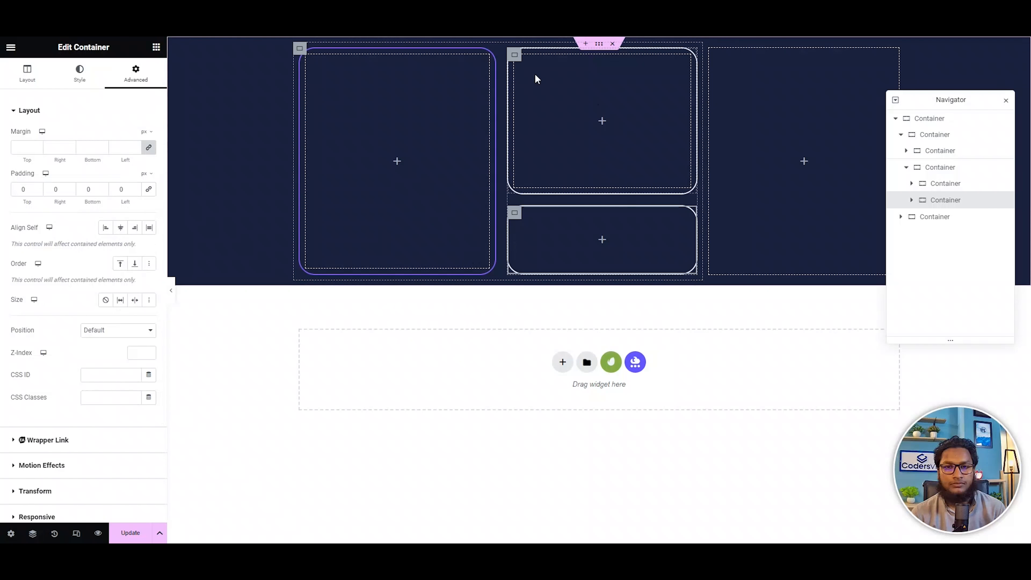
Set the padding to 0 on all sides for the upper stacked container and the purple-bordered container.
click(515, 58)
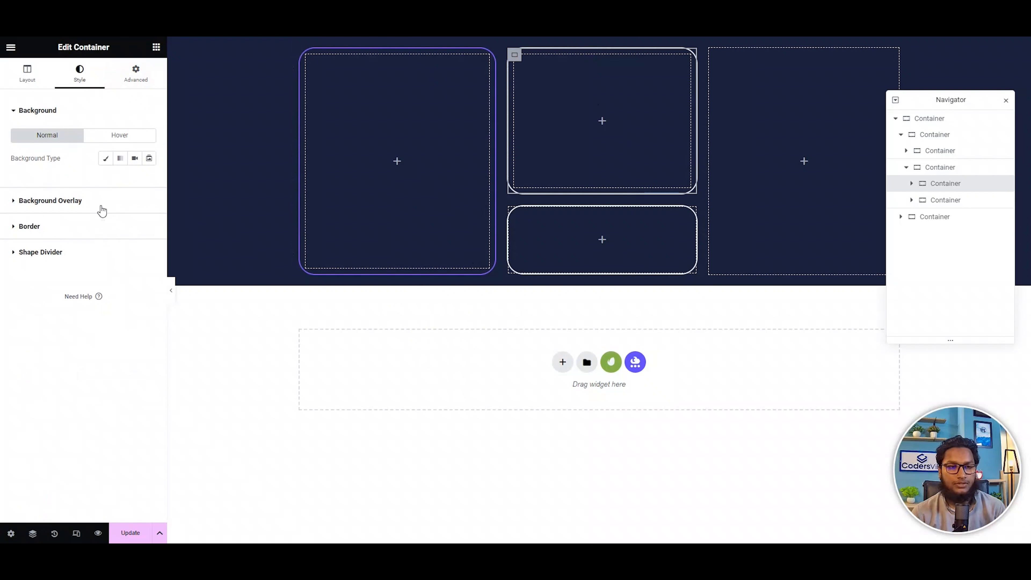
click(136, 76)
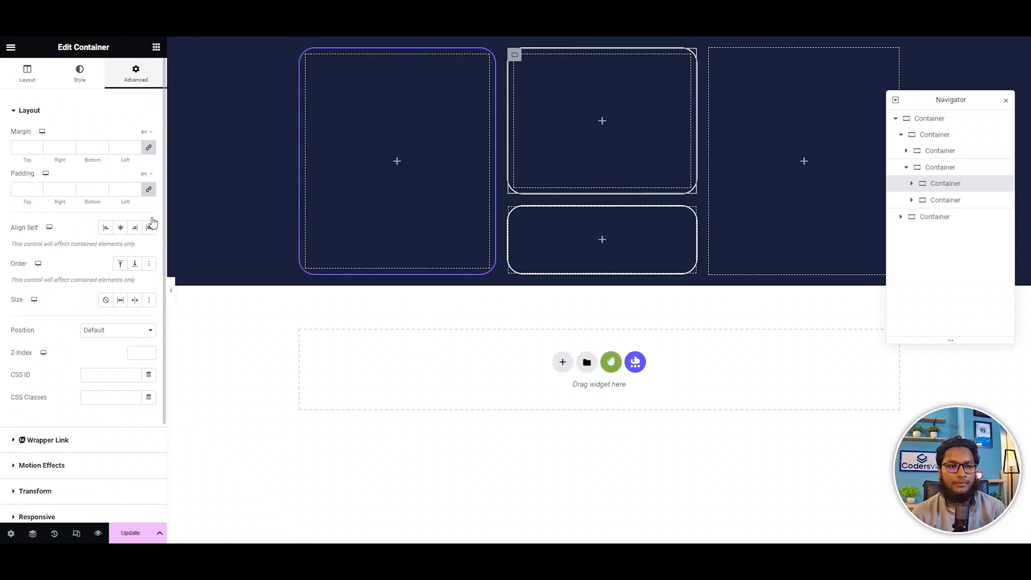
click(148, 190)
click(345, 122)
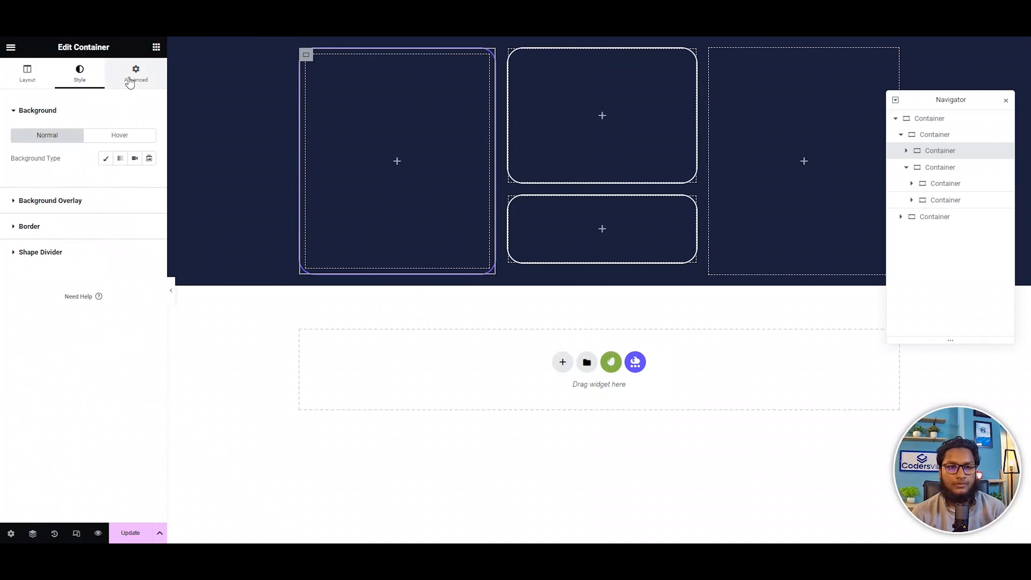
click(136, 76)
click(149, 189)
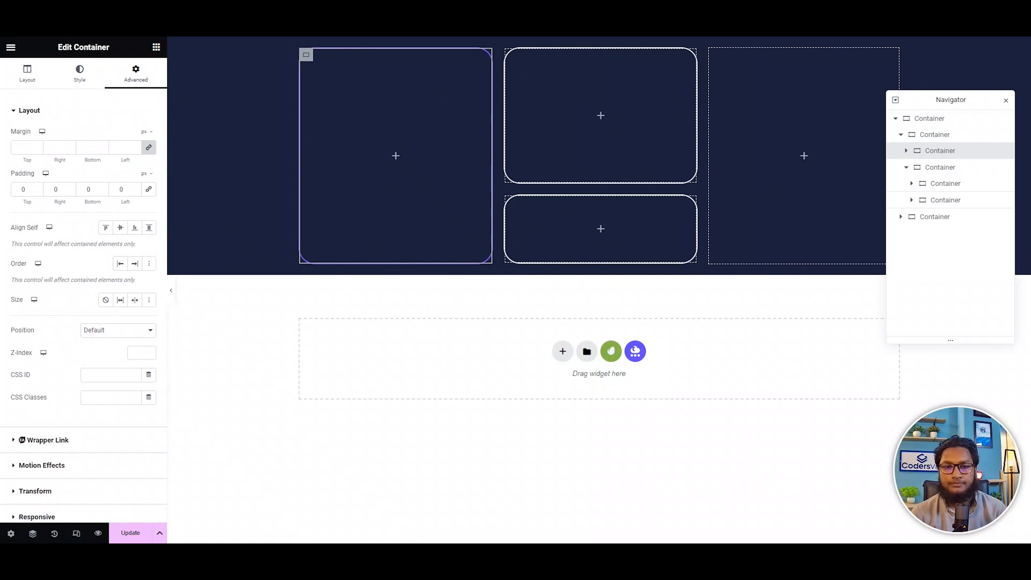
Examine the reference page's card layout and compare it with the nesting of the current containers.
click(601, 229)
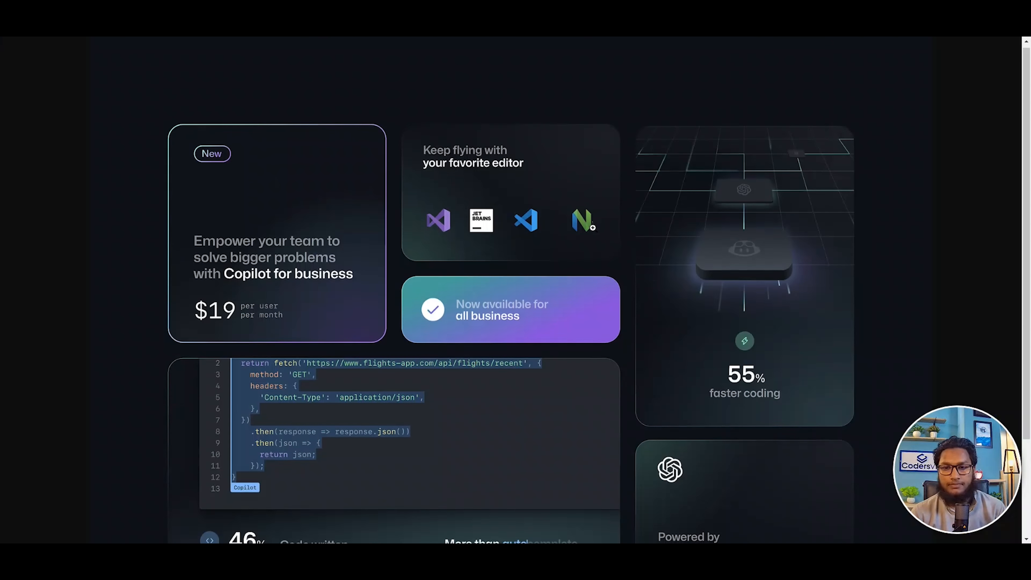
scroll(542, 332, down, 3)
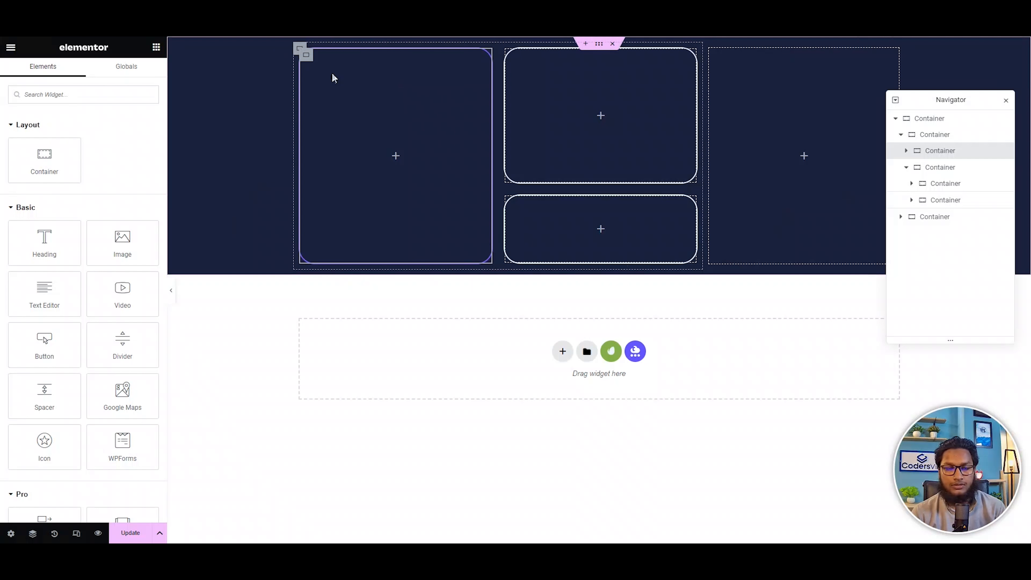
drag(43, 156, 503, 263)
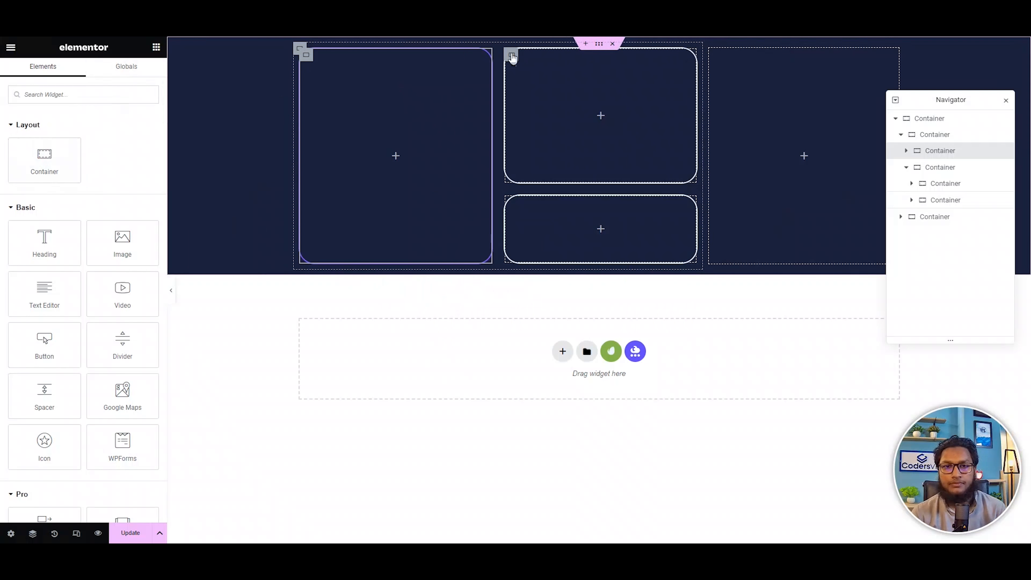
click(299, 50)
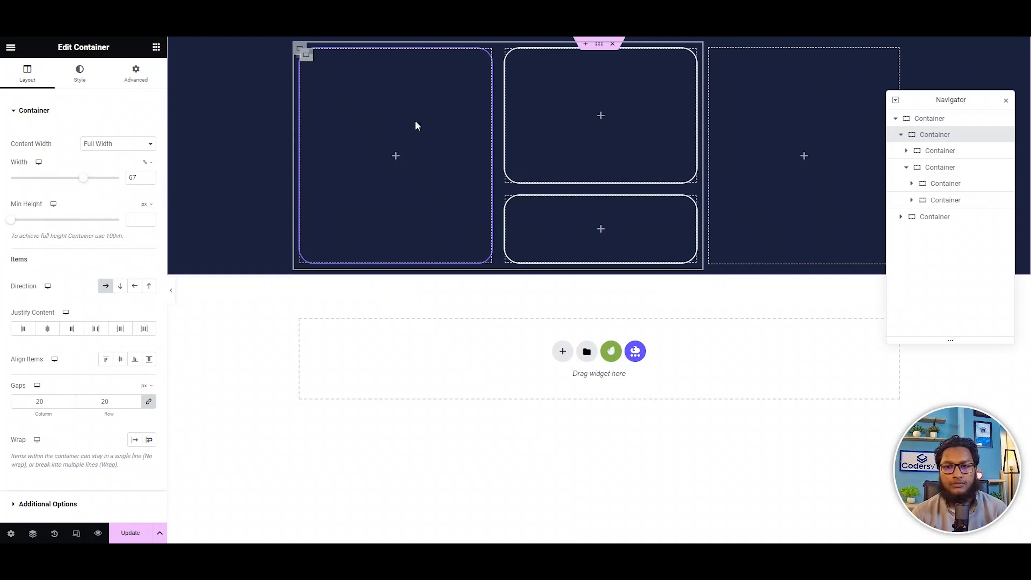
click(305, 60)
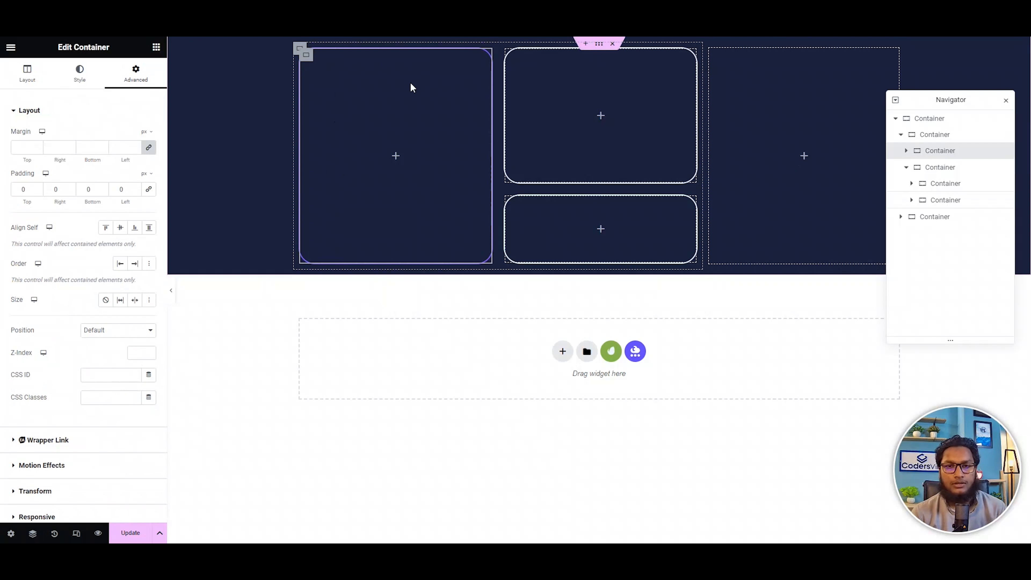
click(300, 51)
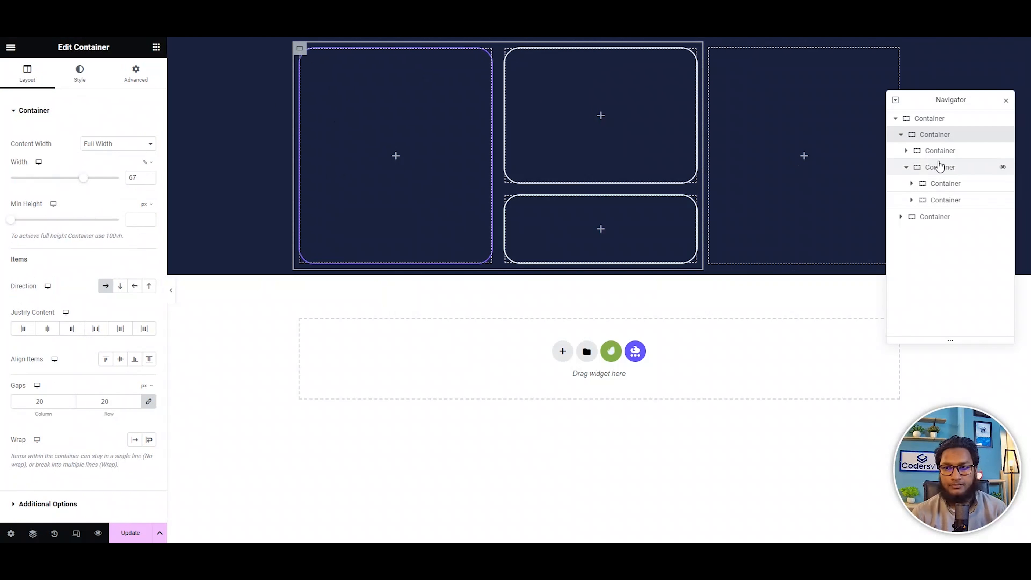
click(895, 119)
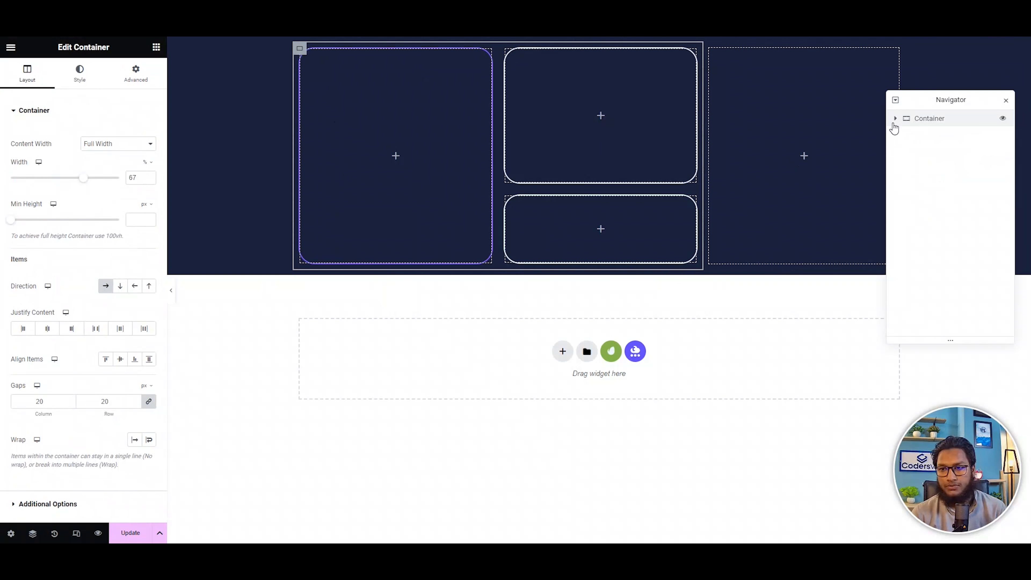
click(896, 119)
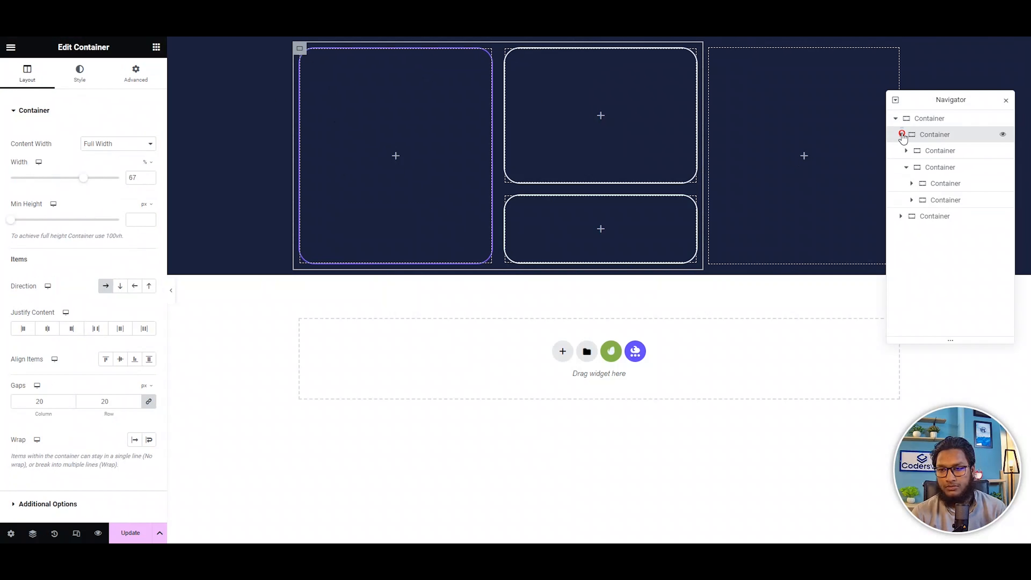
click(902, 134)
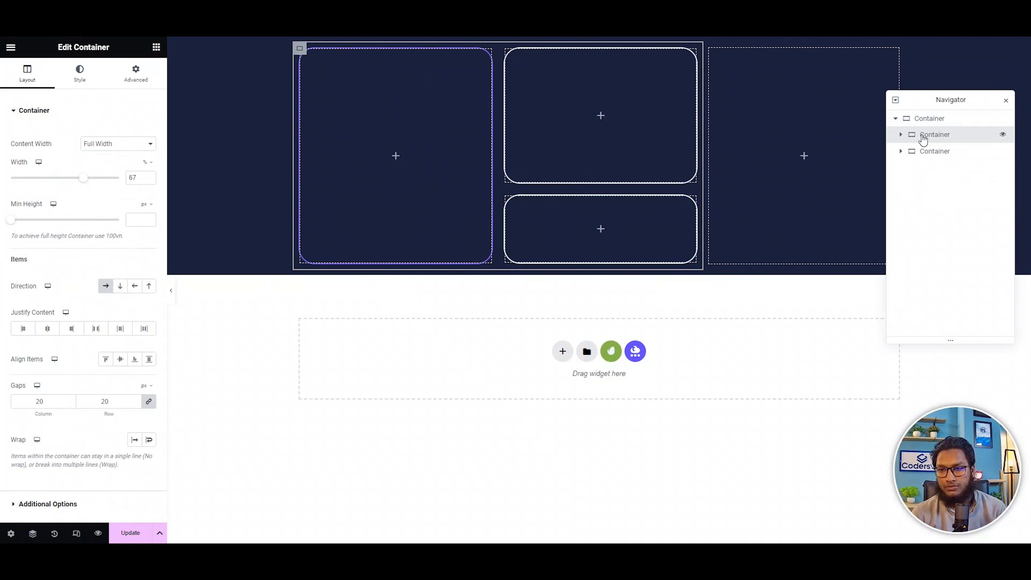
click(901, 134)
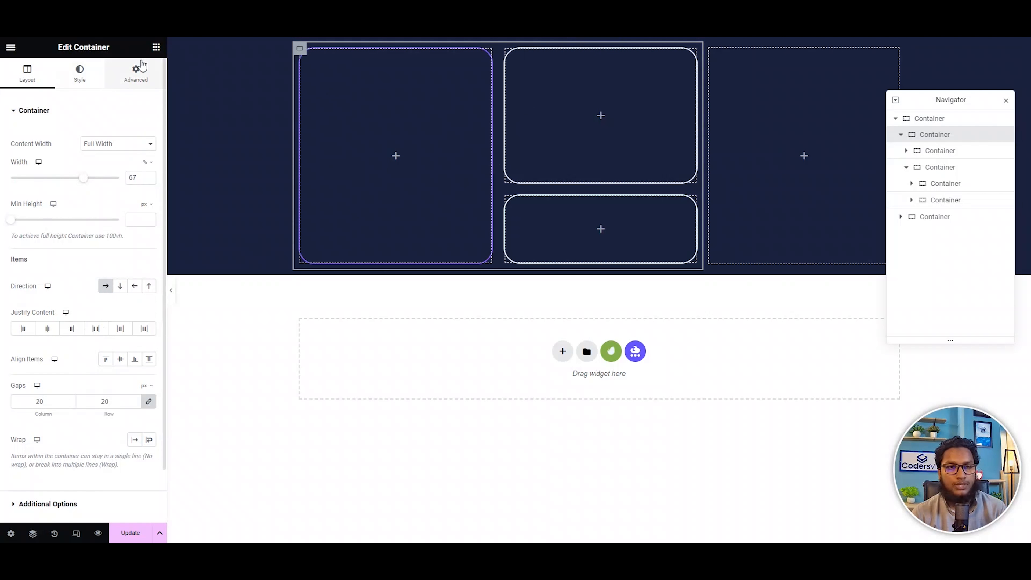
Add a container between the 67% wide container and the empty third column, and change the 67% container's direction to vertical column.
click(156, 47)
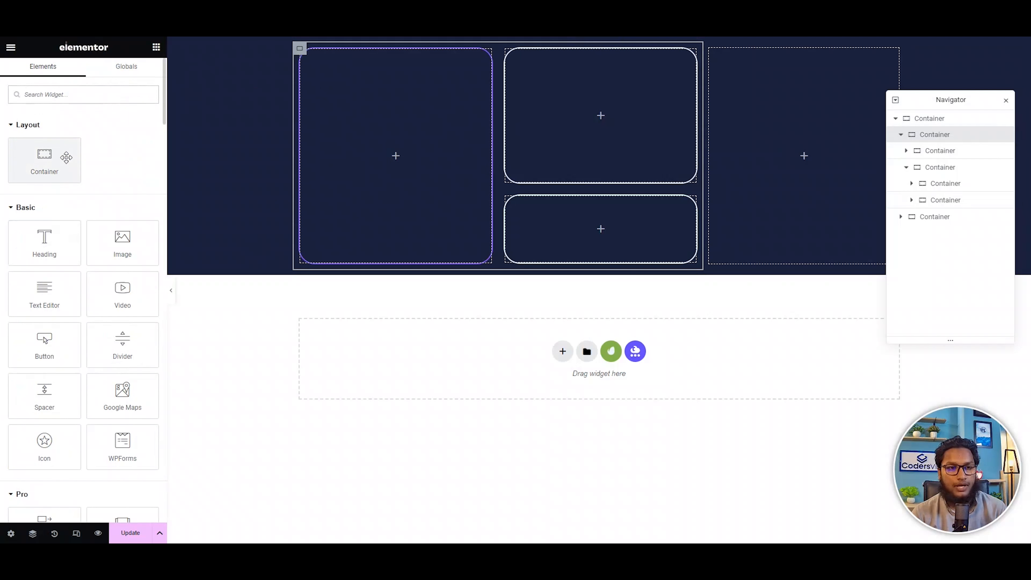
drag(66, 156, 710, 236)
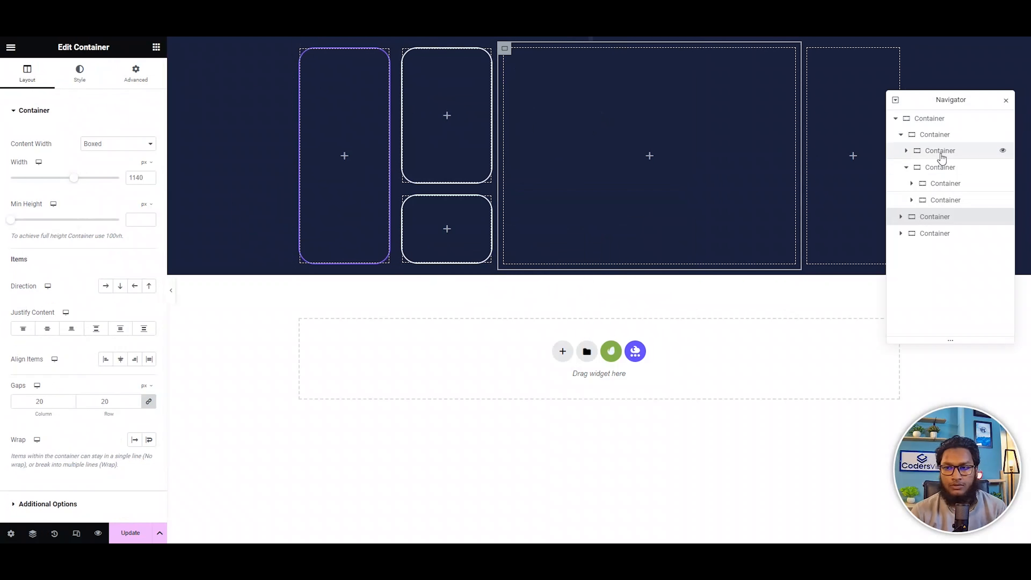
click(924, 137)
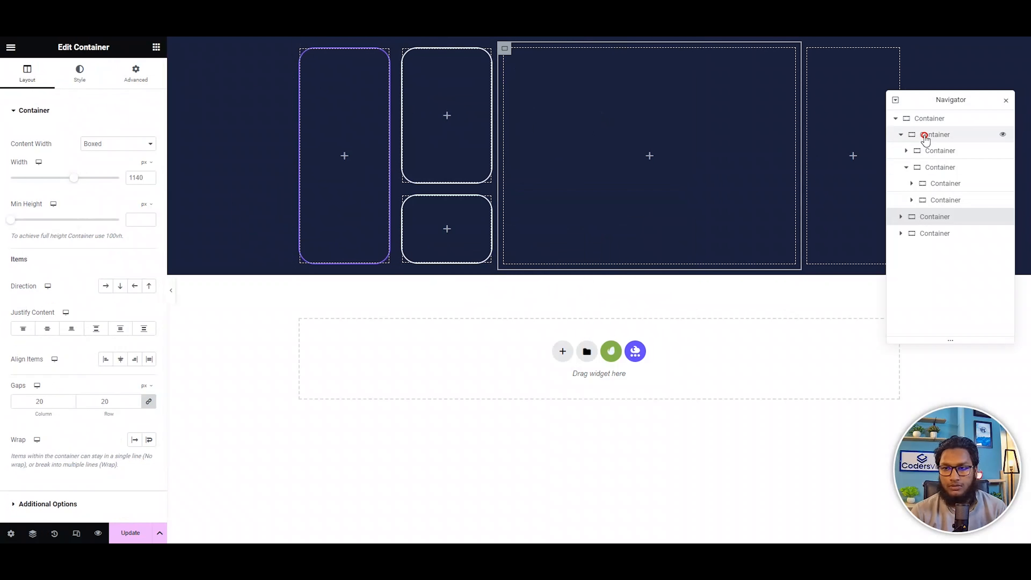
click(107, 287)
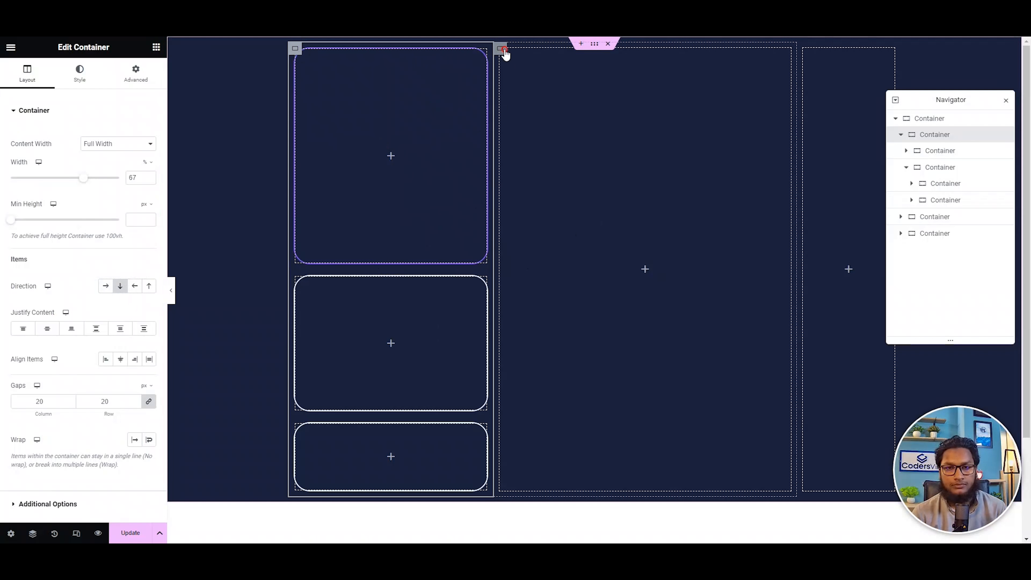
Move the new container inside the 67% container below the stacked cards, and add a second container directly above it.
drag(505, 51, 487, 477)
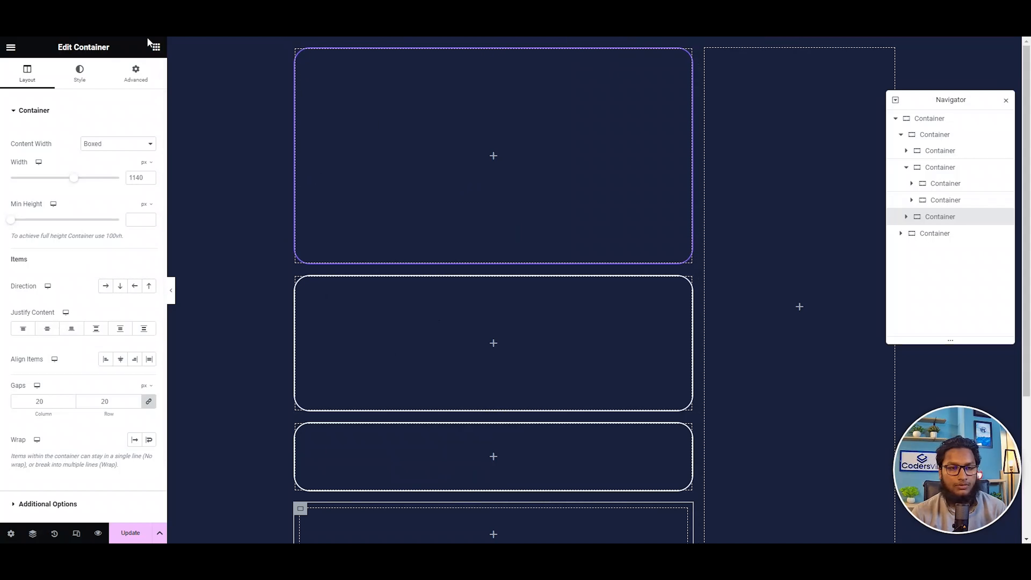
click(156, 47)
drag(45, 160, 366, 278)
key(Delete)
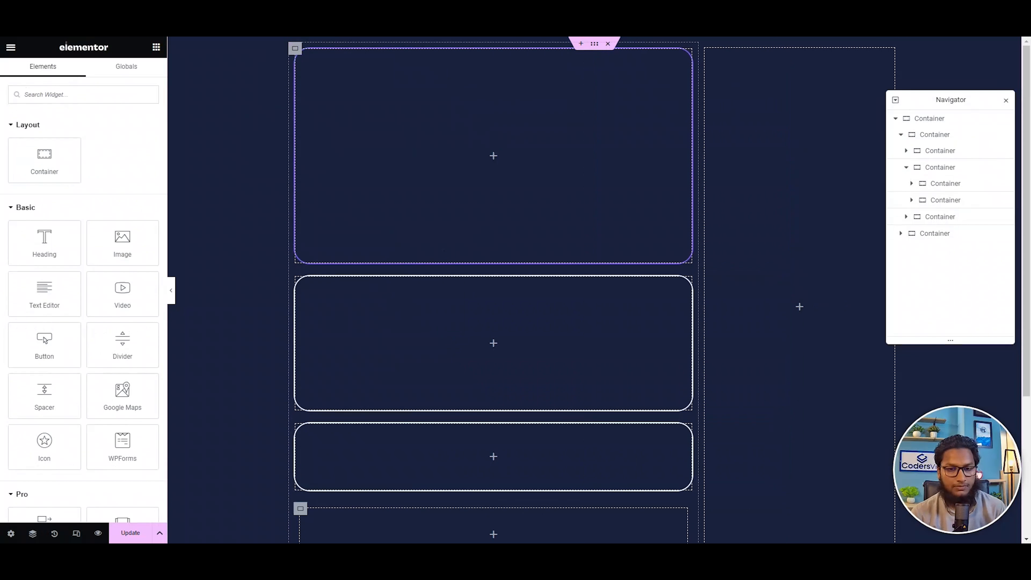
drag(45, 159, 467, 493)
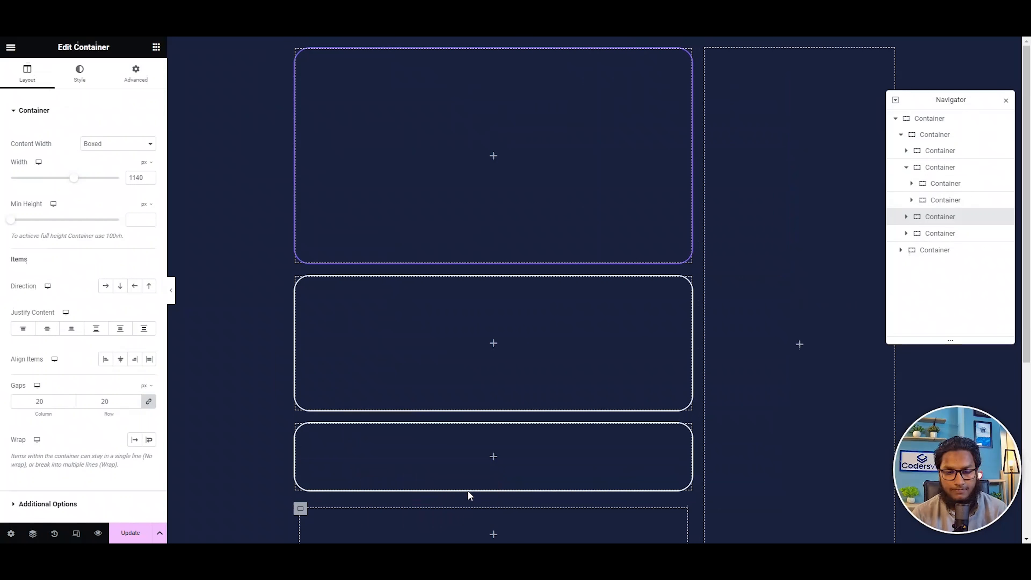
Set the direction of the newly added container beneath the stacked cards to horizontal row.
scroll(493, 323, down, 5)
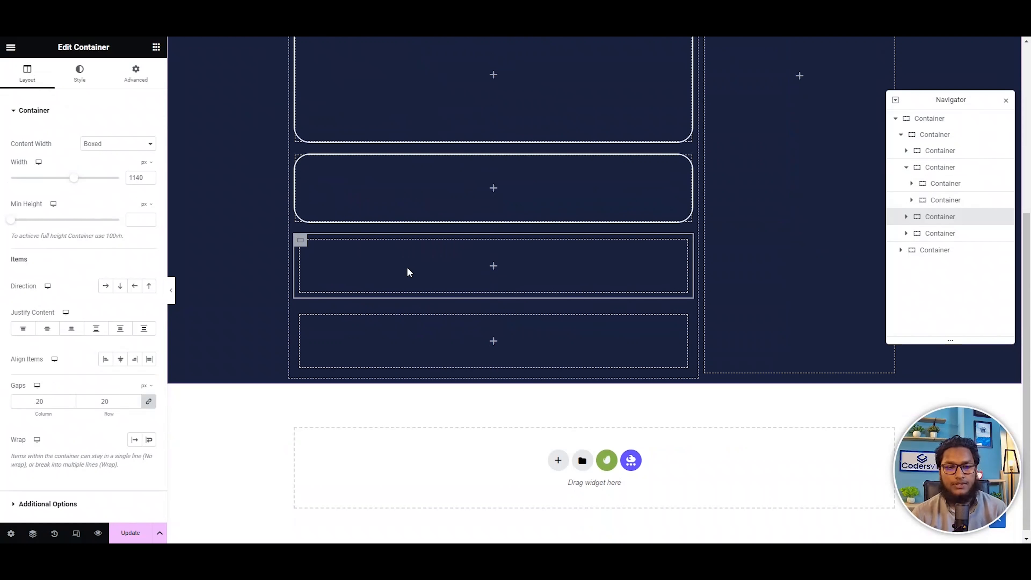
scroll(407, 270, up, 5)
scroll(367, 435, down, 3)
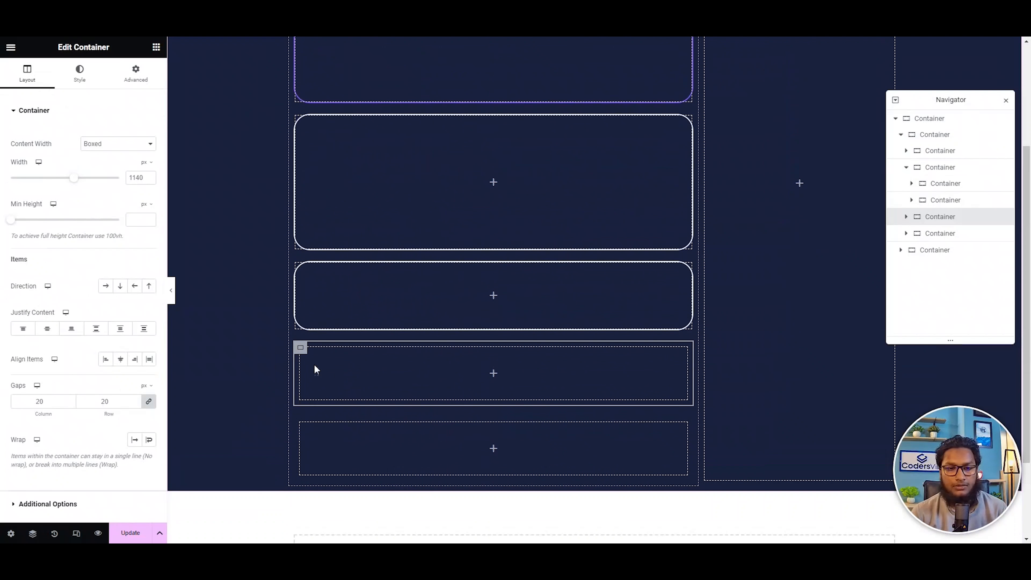
click(106, 287)
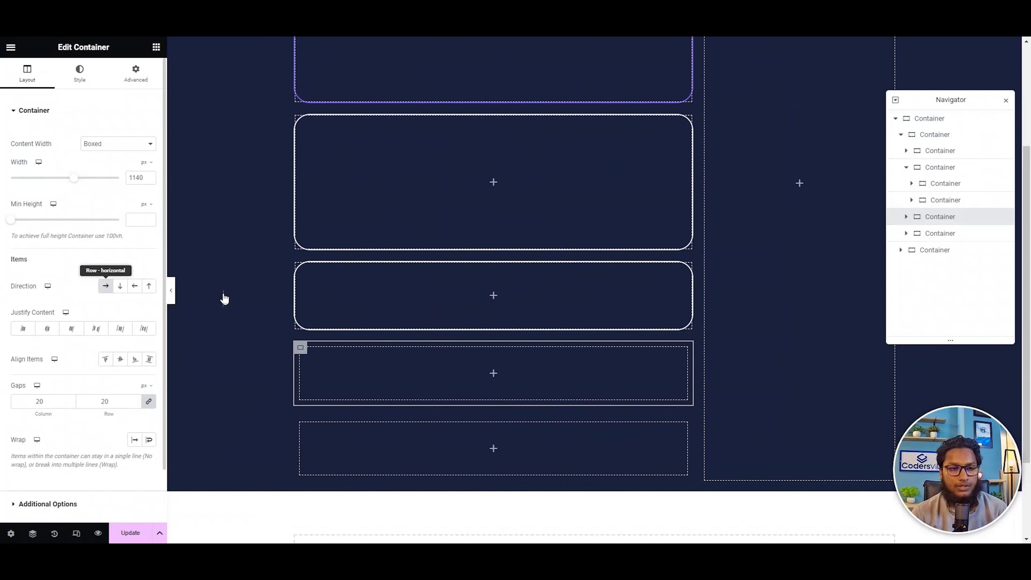
Try to move the purple-bordered container into the new horizontal row container, and undo the move.
scroll(438, 340, up, 3)
scroll(437, 338, up, 1)
drag(306, 59, 365, 492)
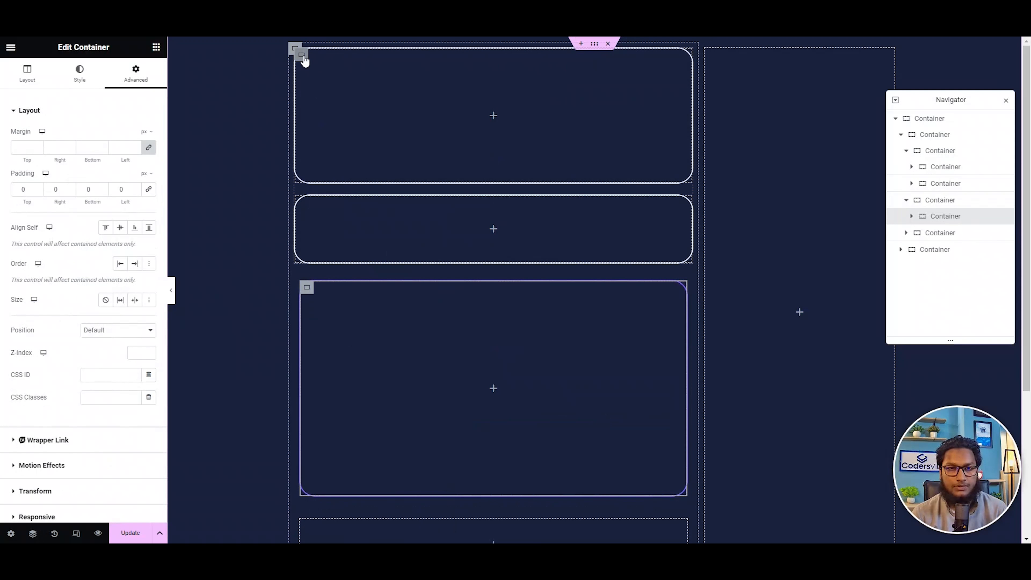
scroll(467, 307, down, 2)
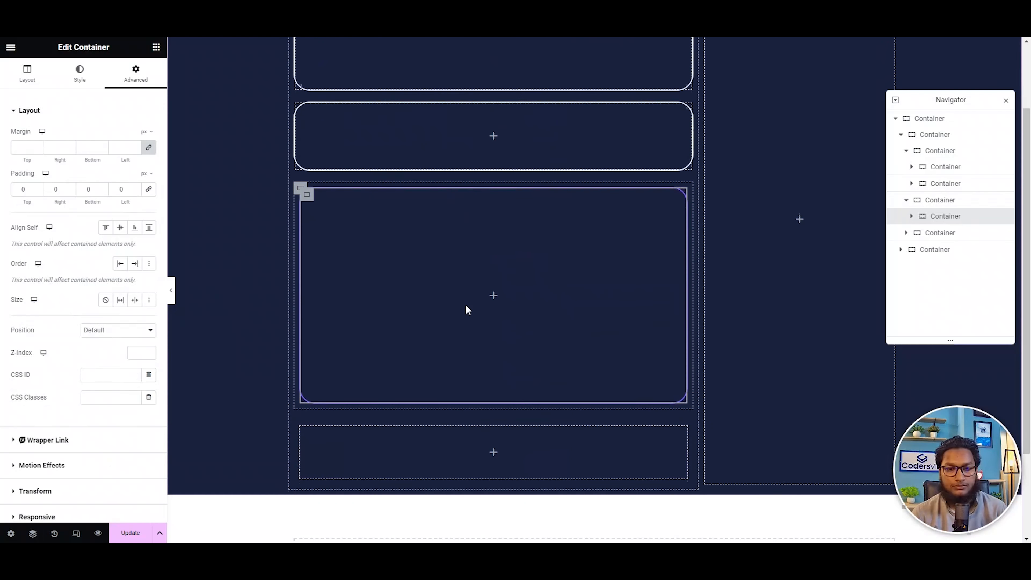
scroll(449, 298, up, 1)
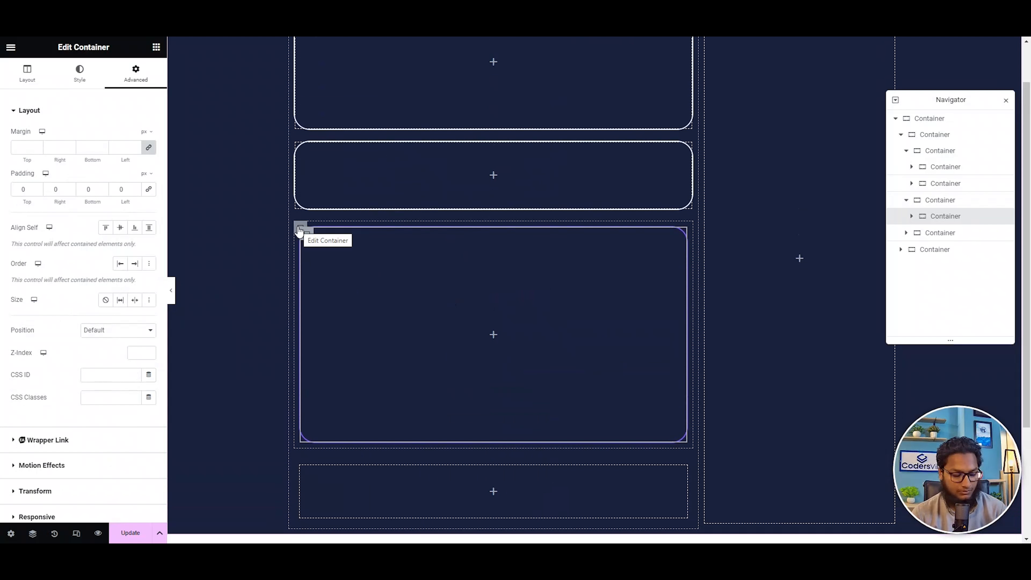
key(ctrl+z)
scroll(317, 444, down, 1)
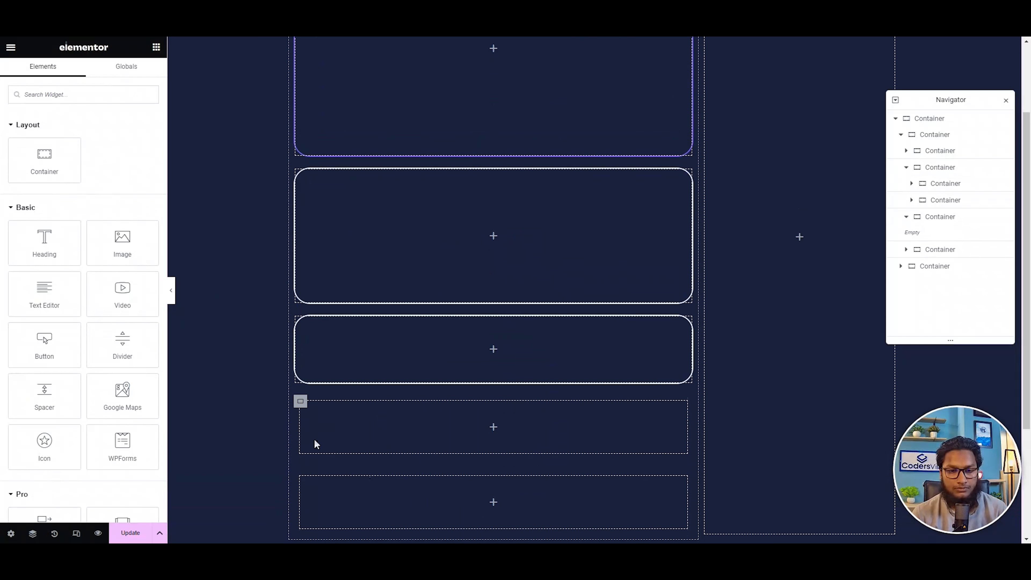
click(301, 401)
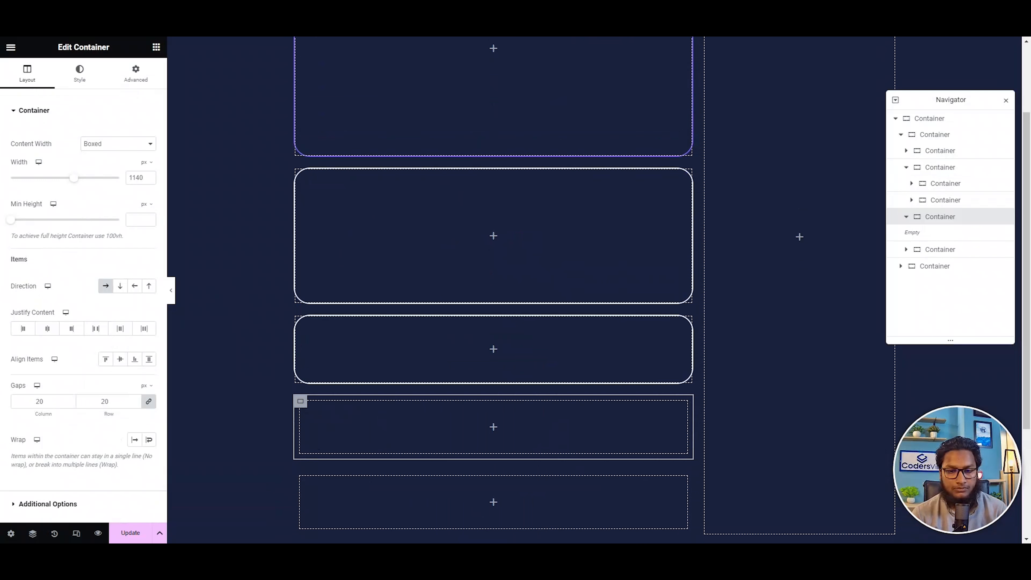
scroll(325, 394, down, 1)
scroll(357, 264, up, 3)
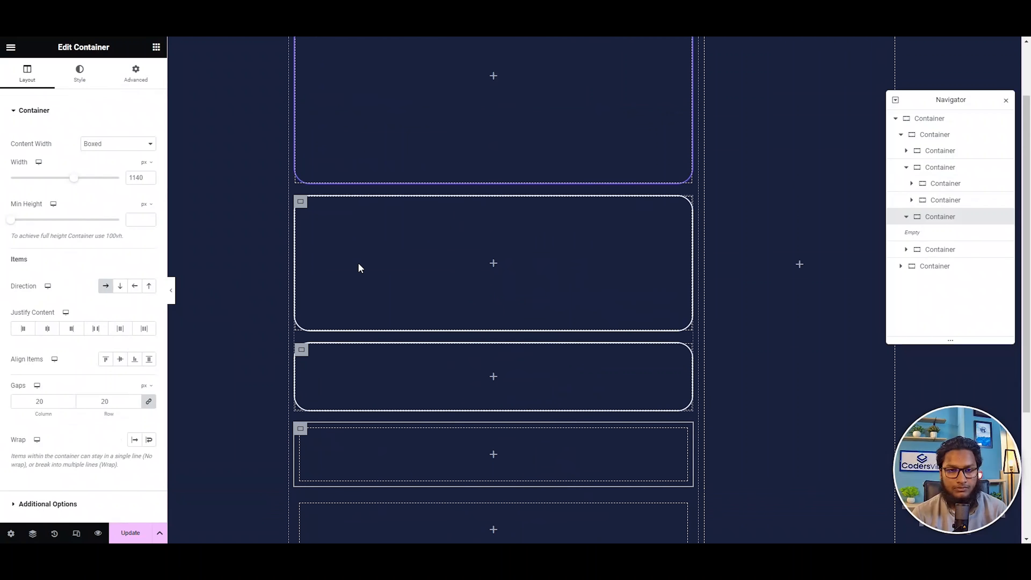
drag(300, 56, 347, 77)
scroll(397, 276, down, 4)
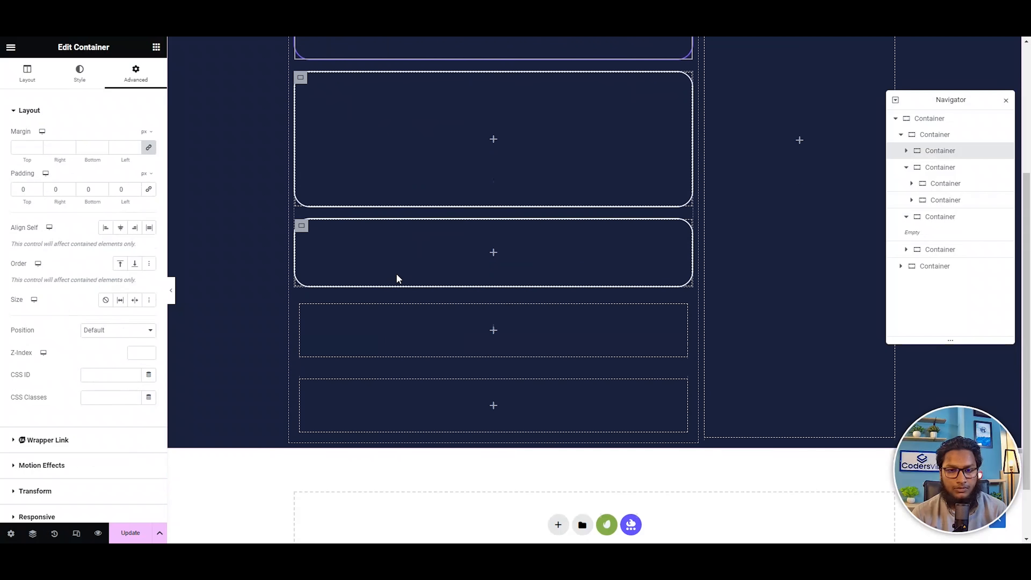
click(300, 294)
right_click(301, 297)
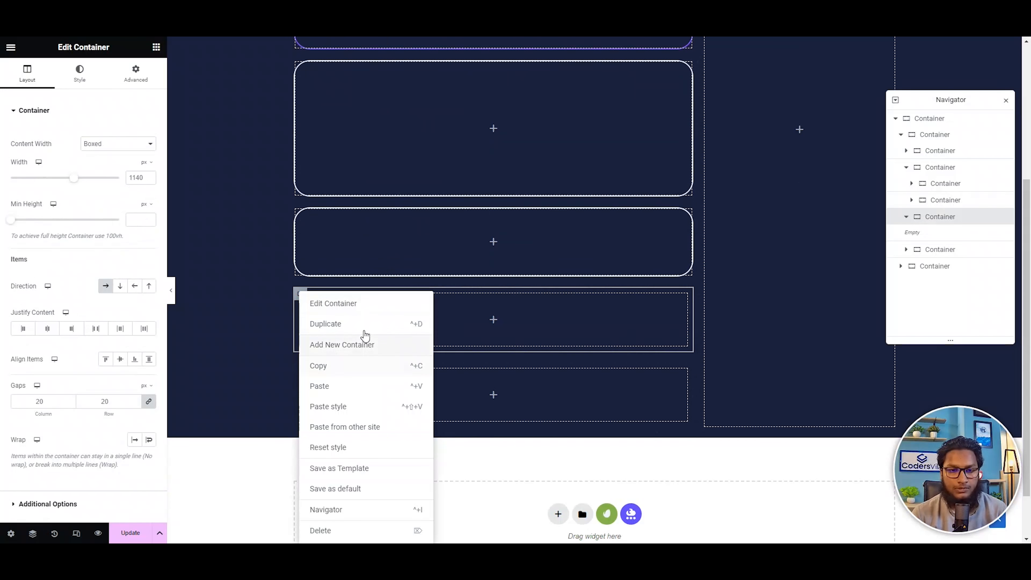
click(531, 322)
Add a container inside the horizontal row container and duplicate it to form two side-by-side columns.
click(493, 320)
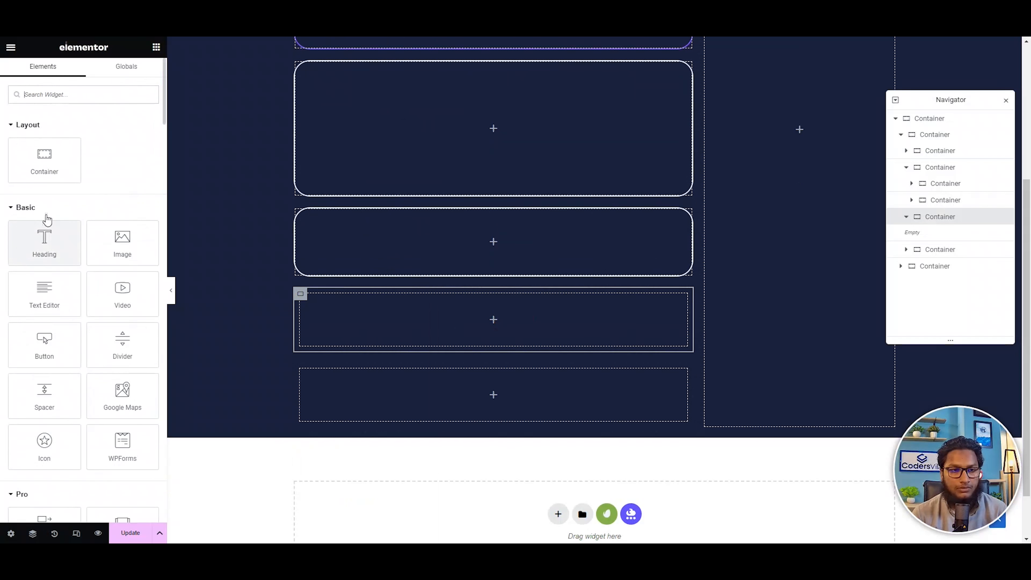
drag(44, 162, 544, 336)
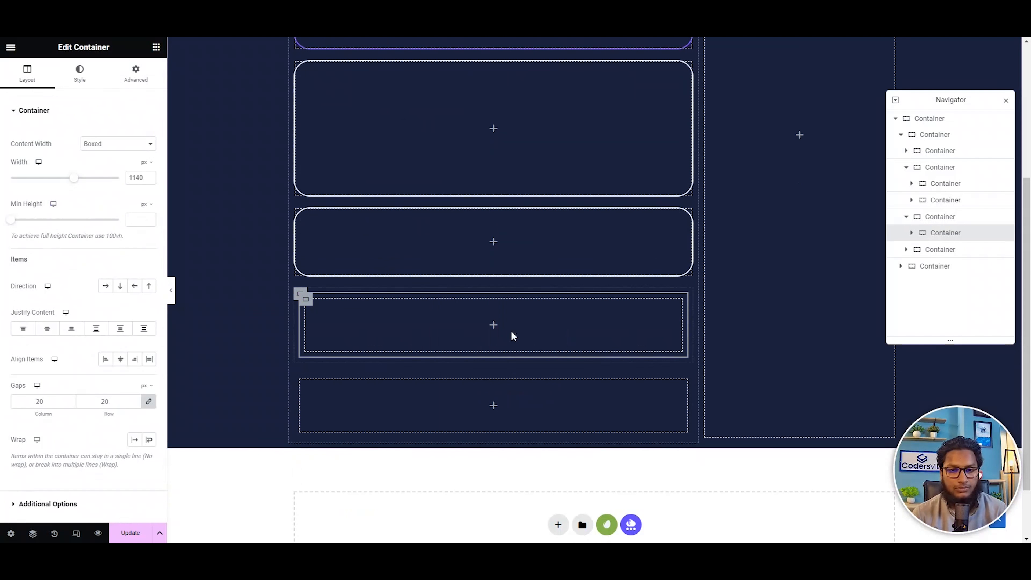
right_click(303, 295)
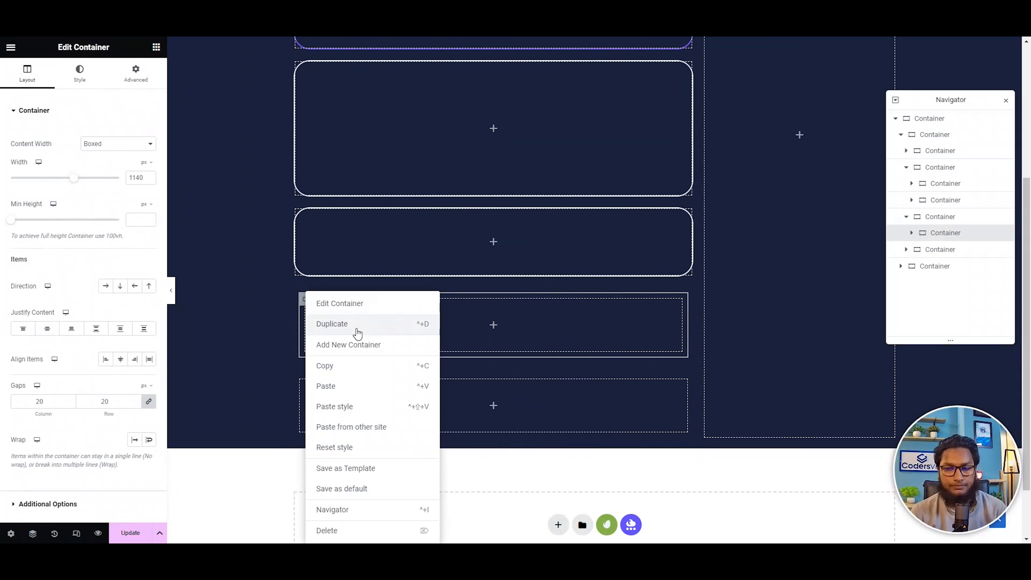
click(357, 332)
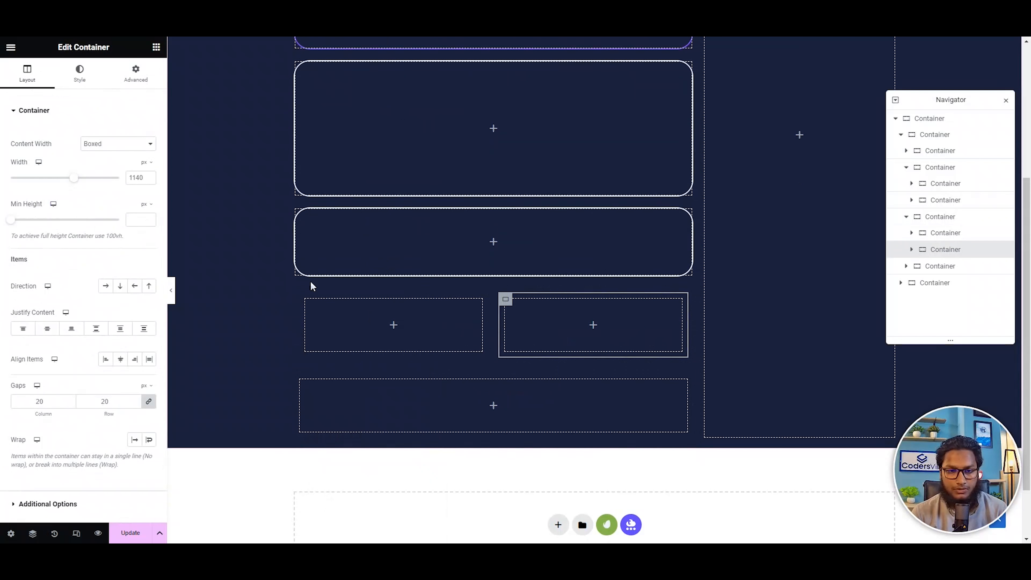
Move the purple-bordered card into the row's first column and both white-bordered cards into the second, with the shorter one below.
click(298, 294)
scroll(423, 302, up, 5)
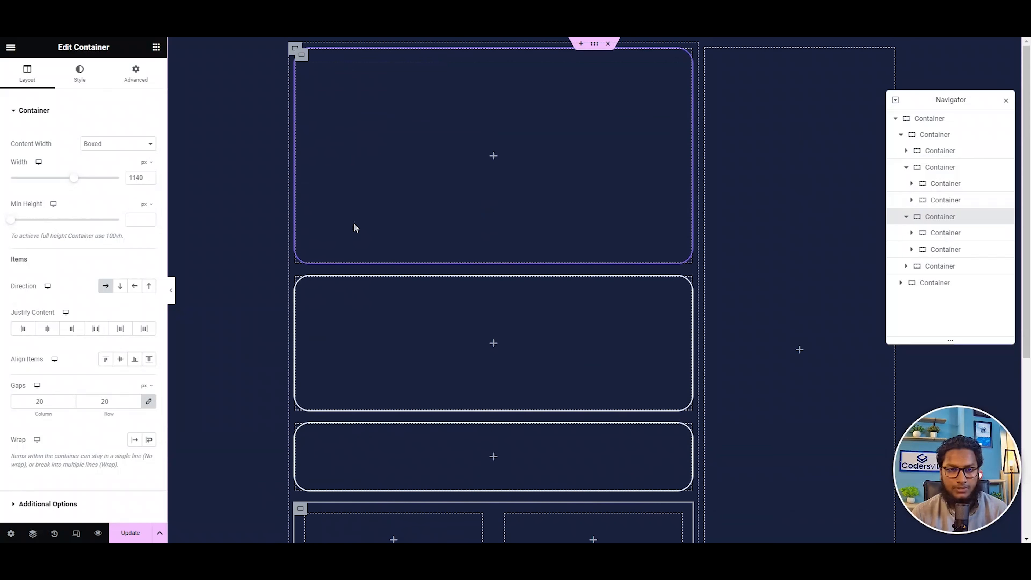
drag(308, 59, 384, 522)
drag(301, 52, 593, 392)
drag(305, 63, 586, 274)
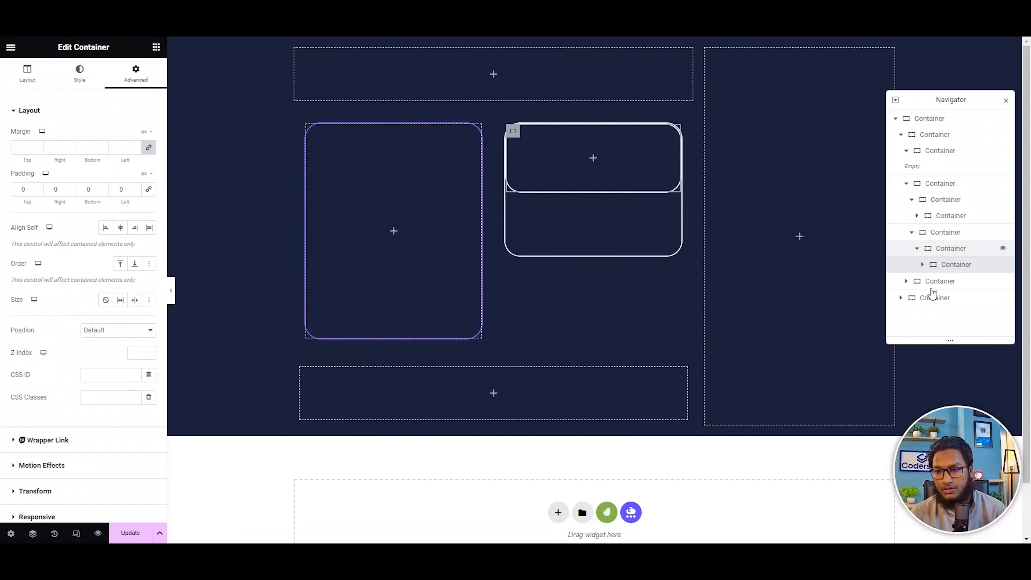
drag(942, 269, 974, 270)
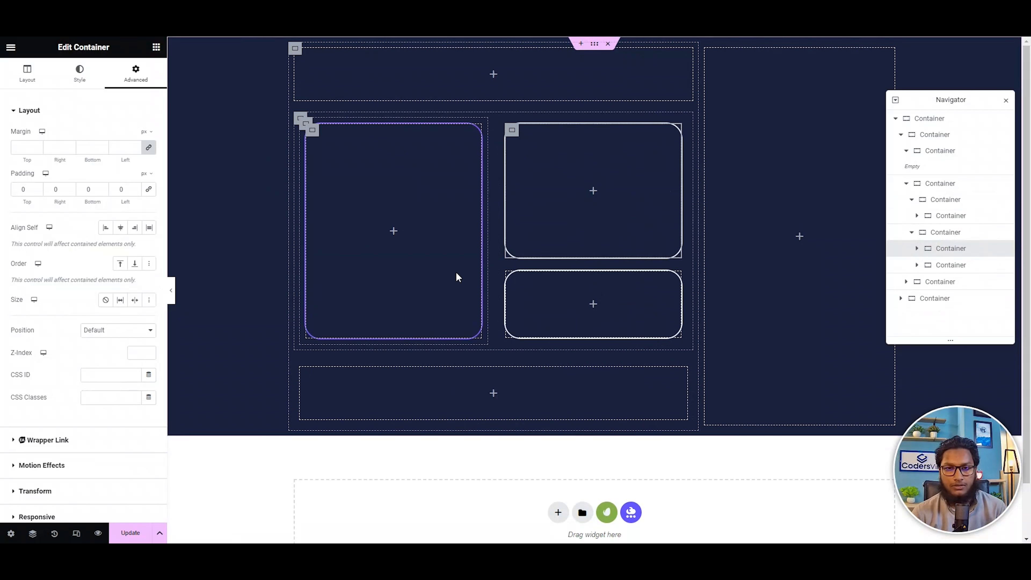
Delete the emptied container above the card row, and set the row container's padding to 0.
right_click(304, 57)
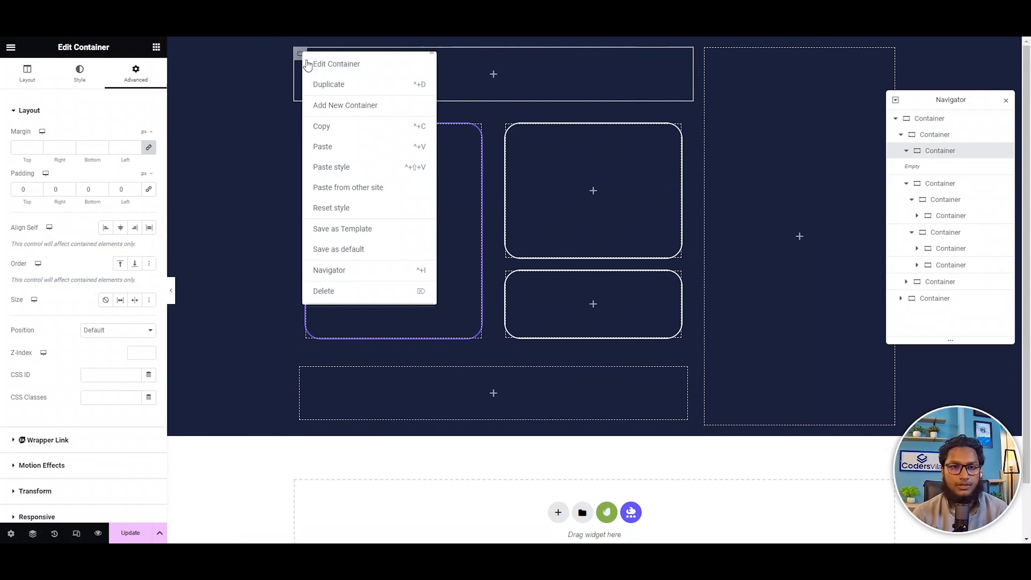
click(337, 290)
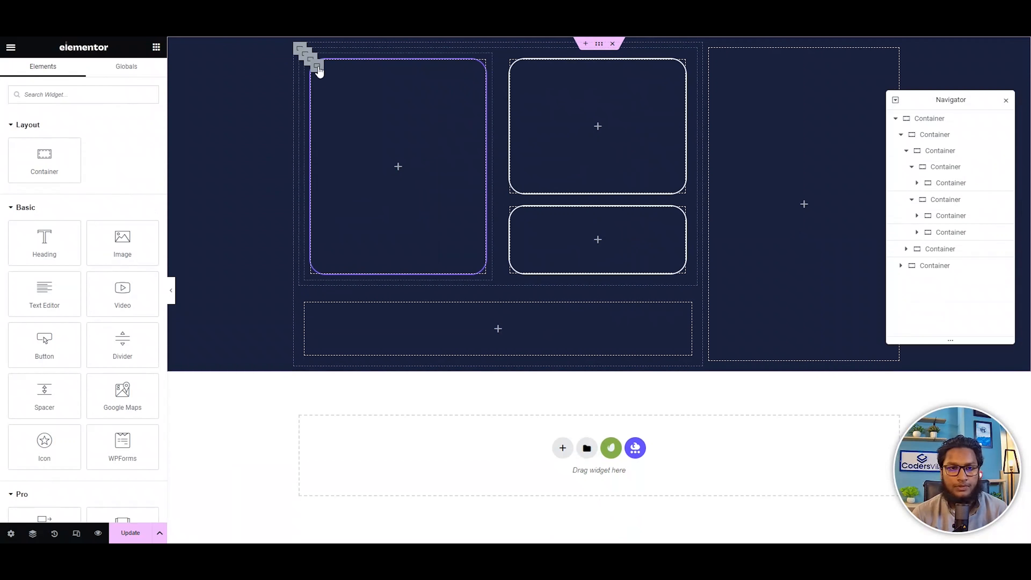
click(308, 57)
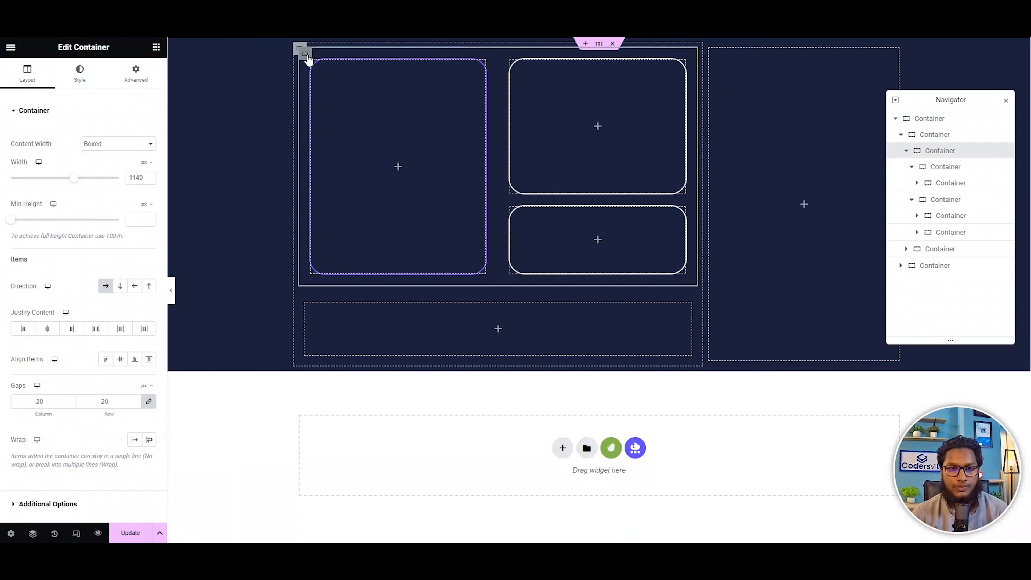
click(140, 77)
click(147, 190)
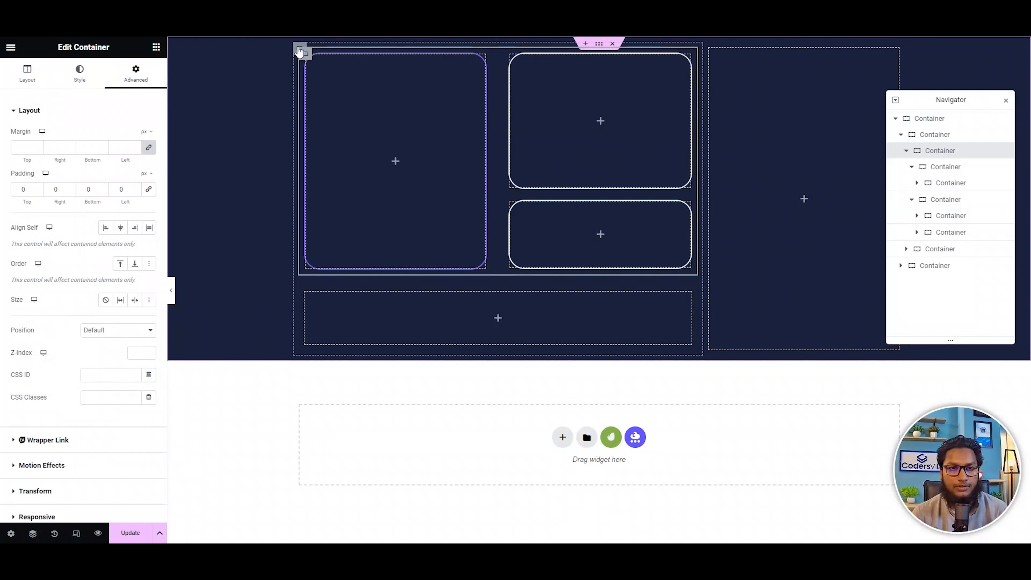
Set the padding to 0 on both column containers inside the card row.
click(924, 135)
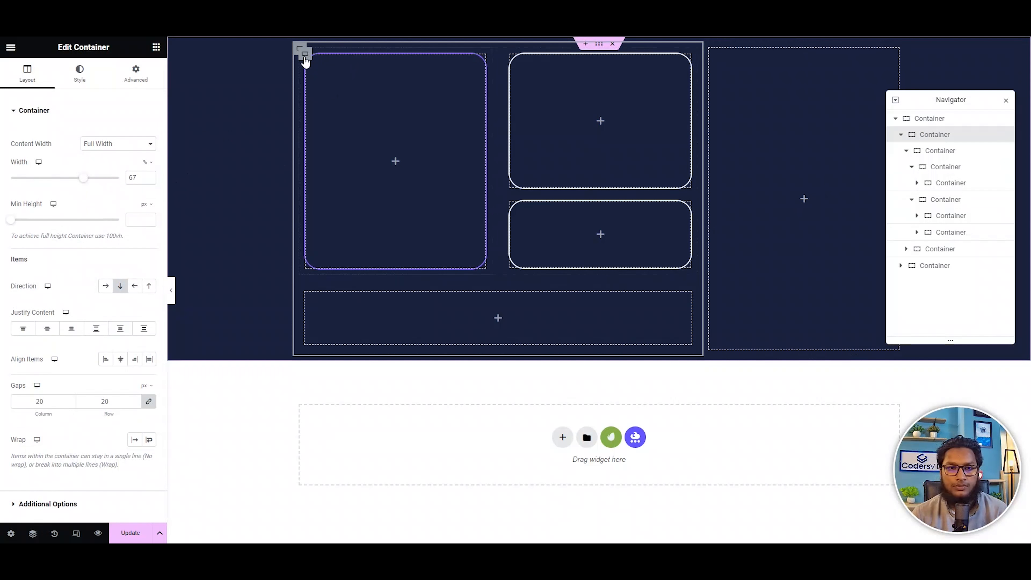
click(306, 53)
click(139, 85)
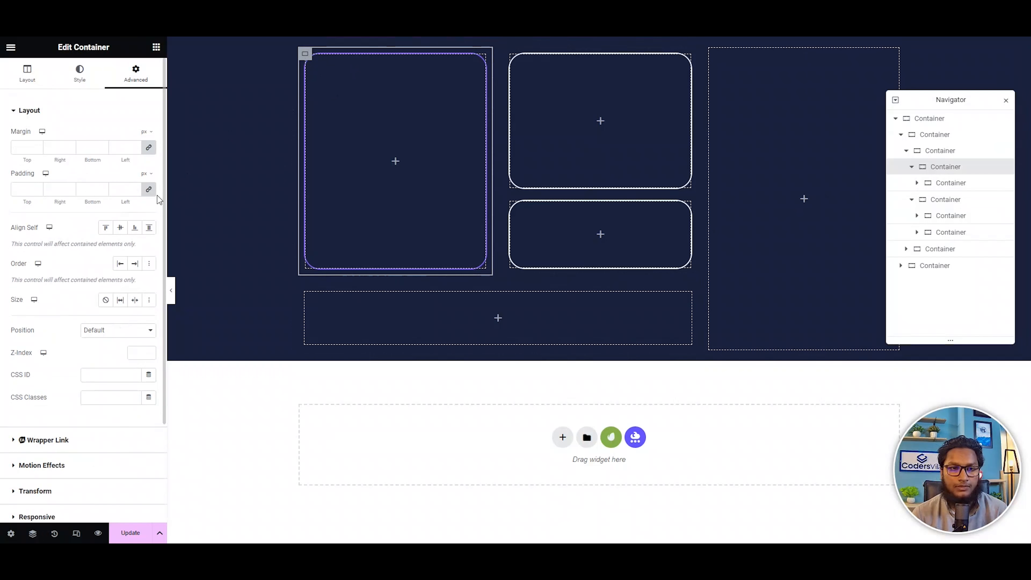
click(149, 189)
click(508, 55)
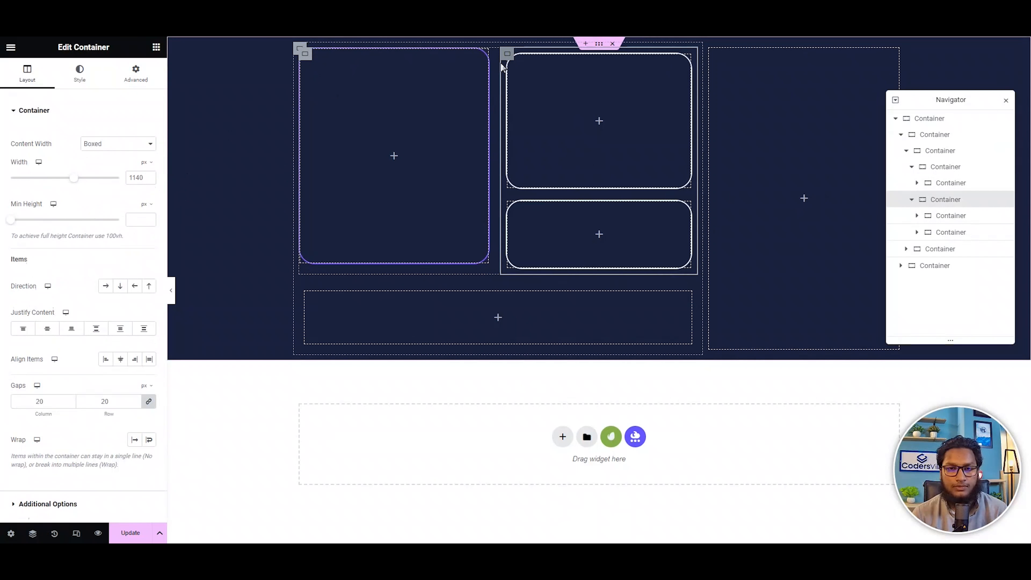
click(138, 86)
click(149, 190)
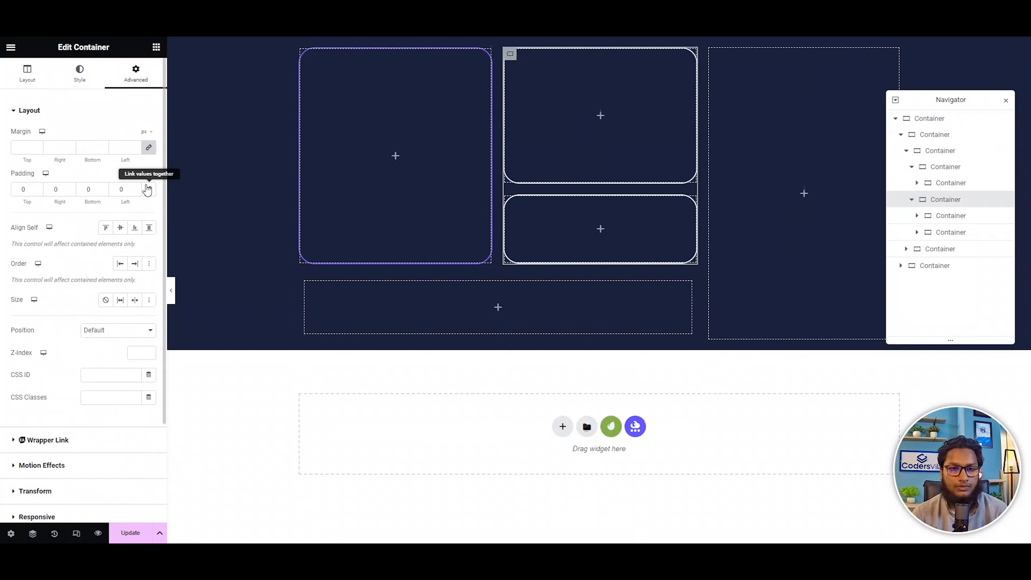
Set the padding to 0 on the empty container beneath the card row.
click(304, 281)
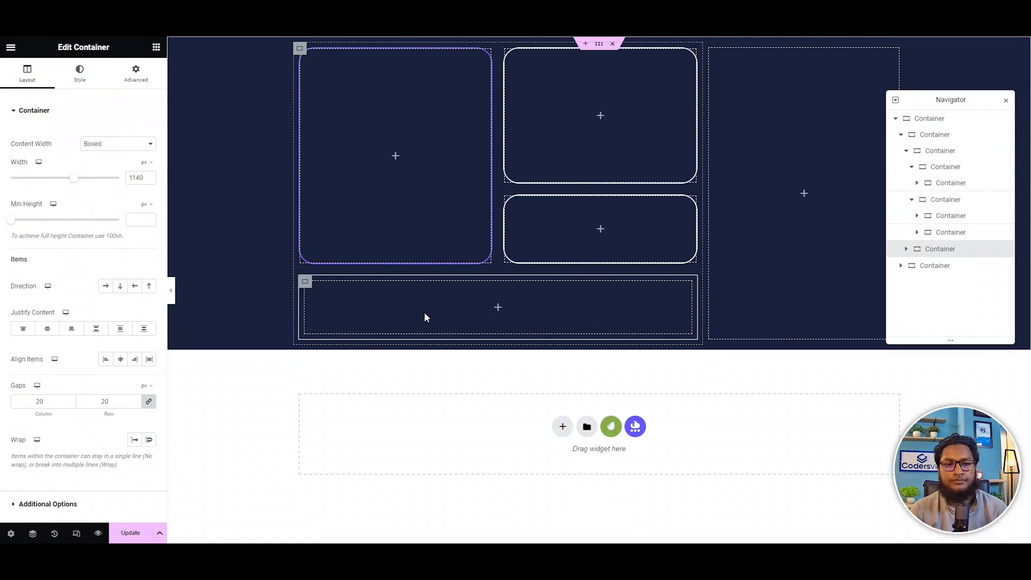
click(136, 74)
click(149, 190)
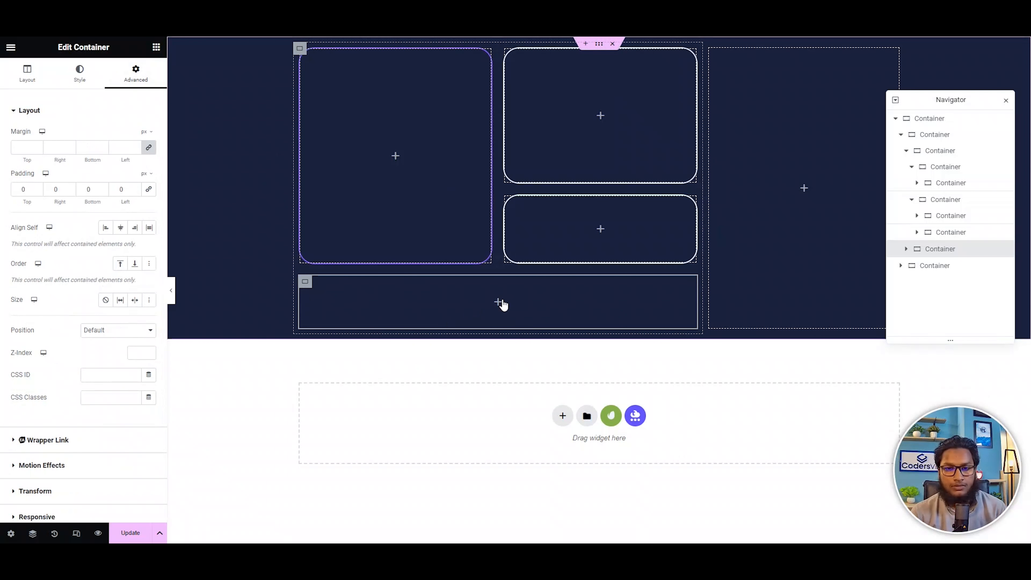
click(499, 302)
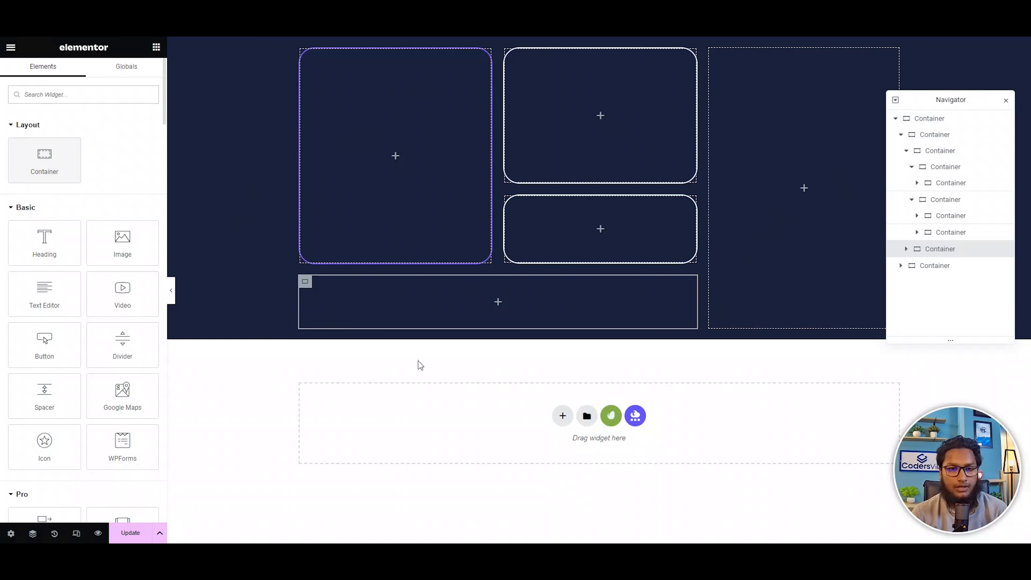
click(306, 281)
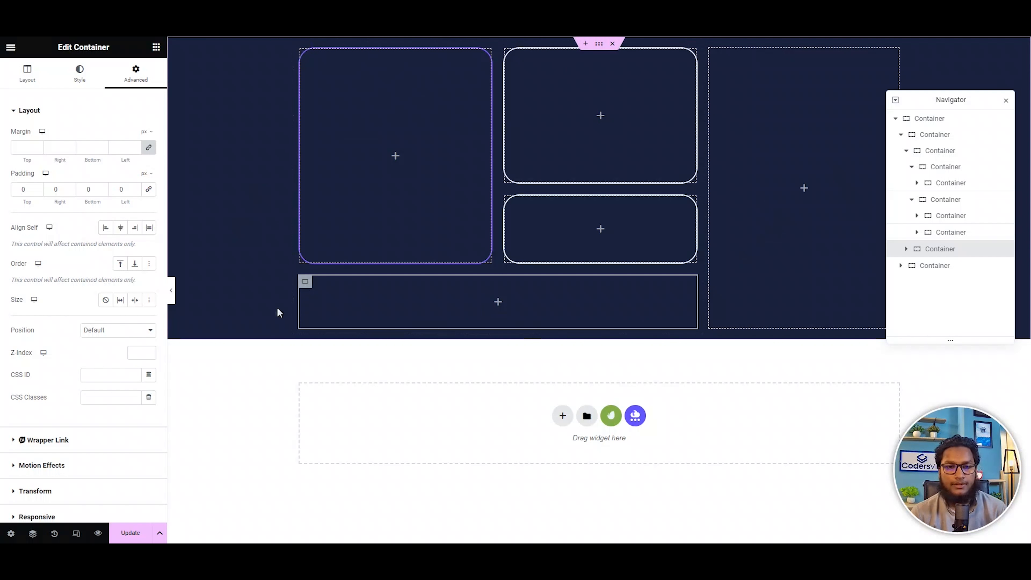
Give the empty container beneath the card row a solid light green border, color #BDFFA2.
click(80, 74)
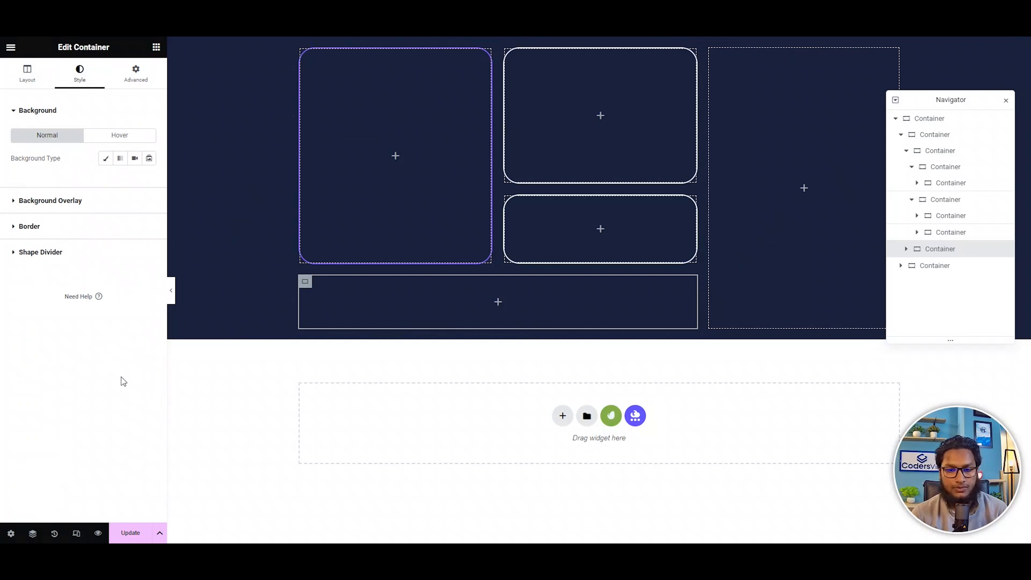
click(29, 226)
click(114, 210)
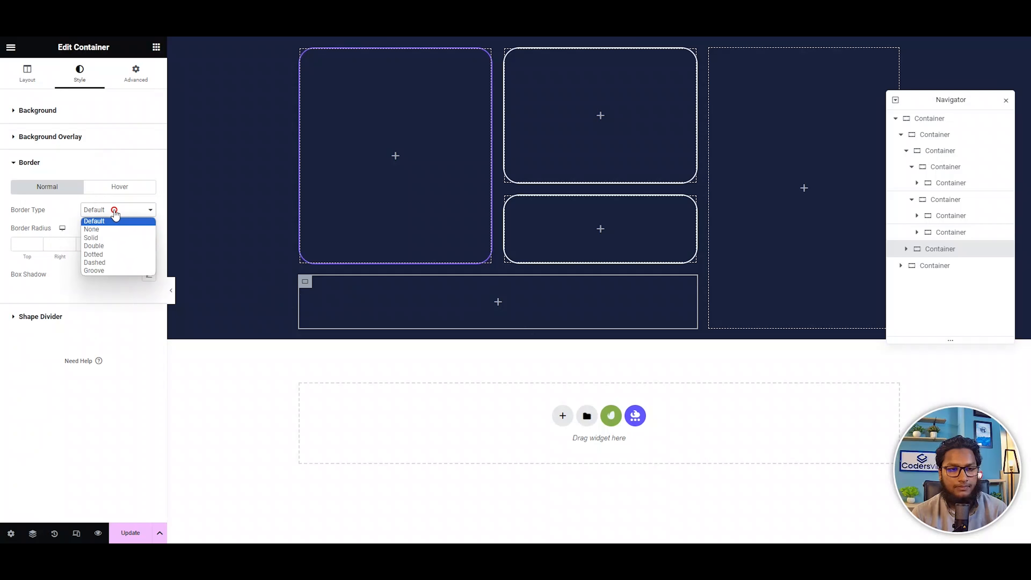
click(91, 235)
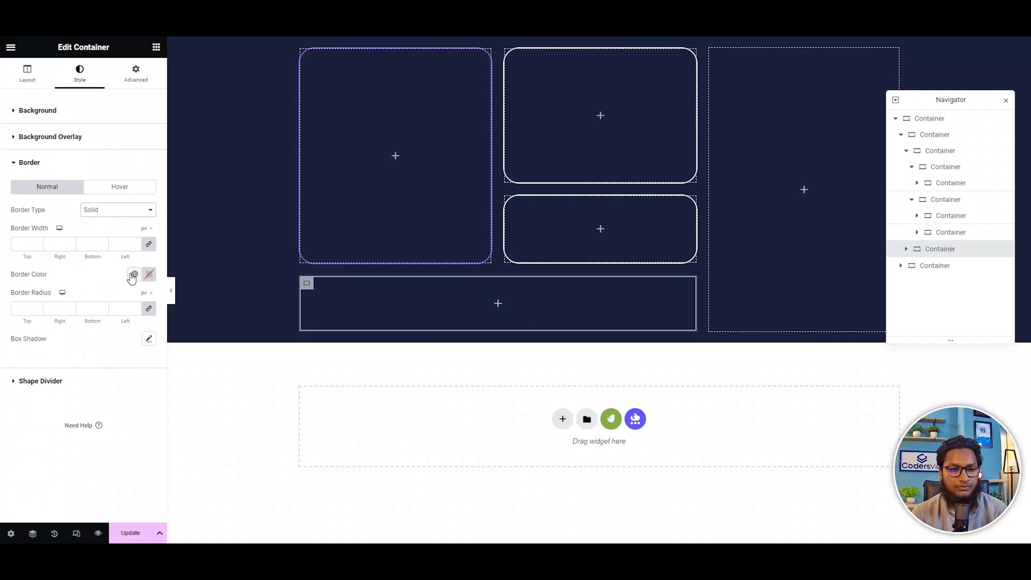
click(149, 273)
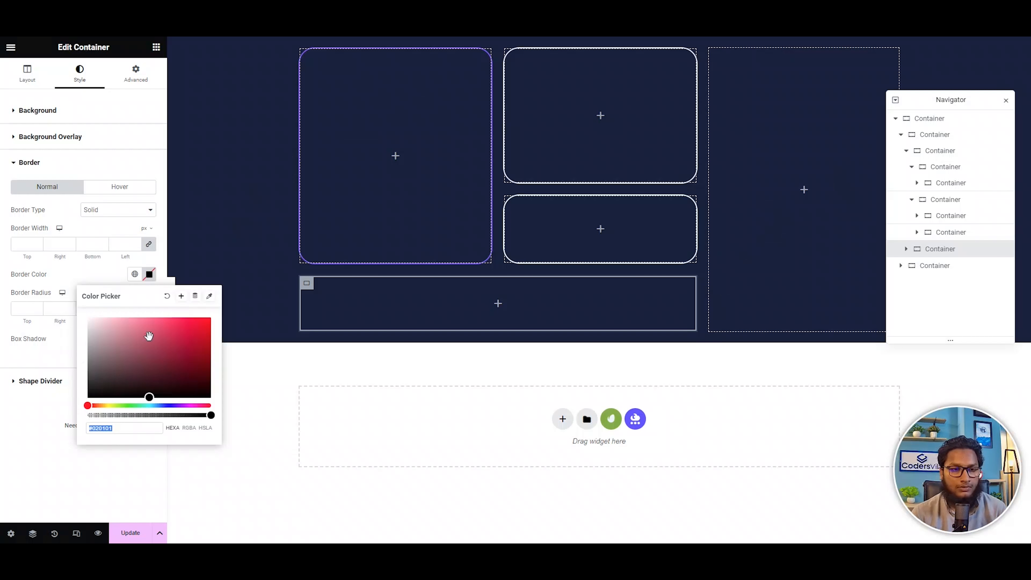
drag(115, 405, 123, 404)
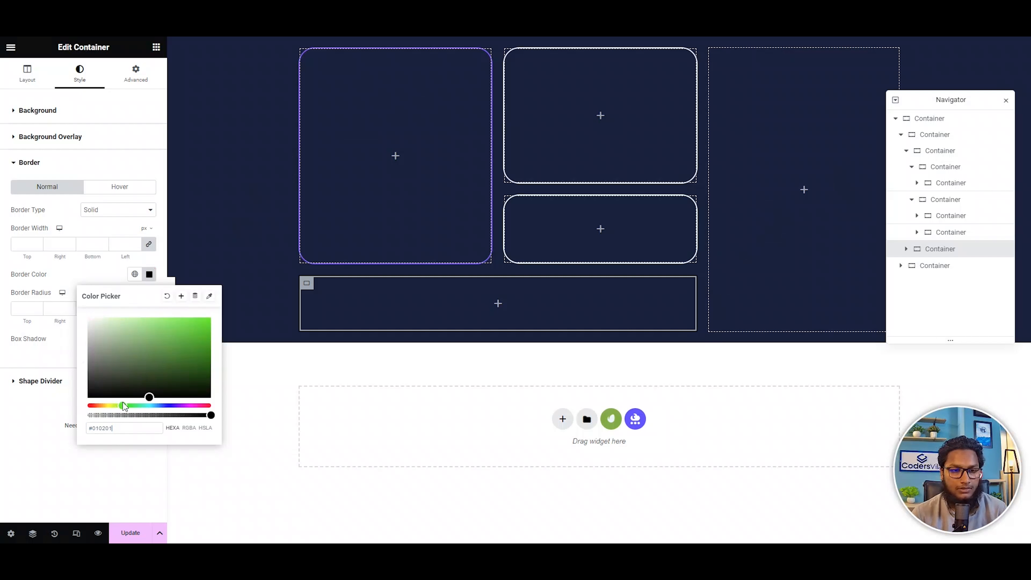
drag(152, 319, 120, 285)
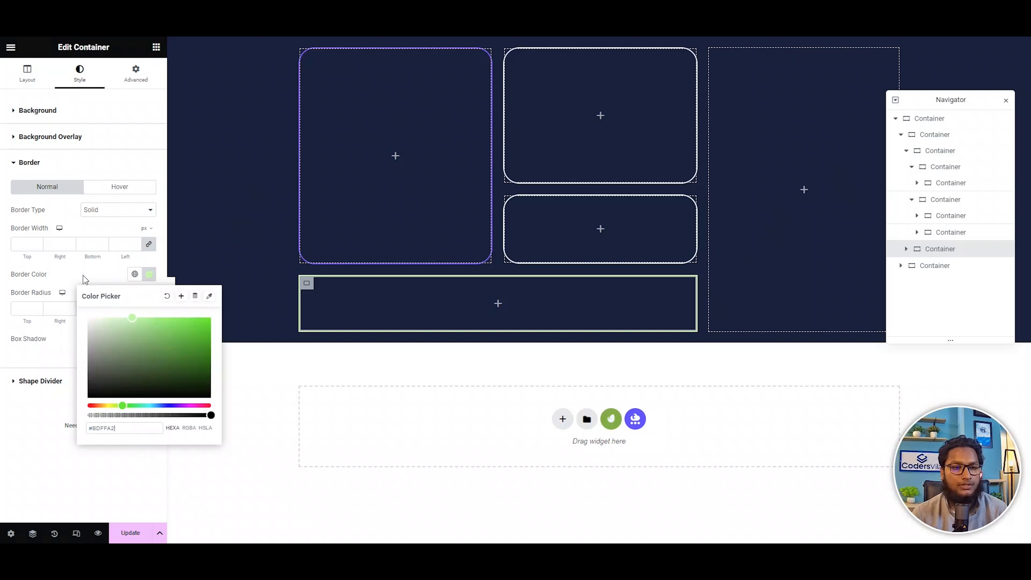
click(27, 310)
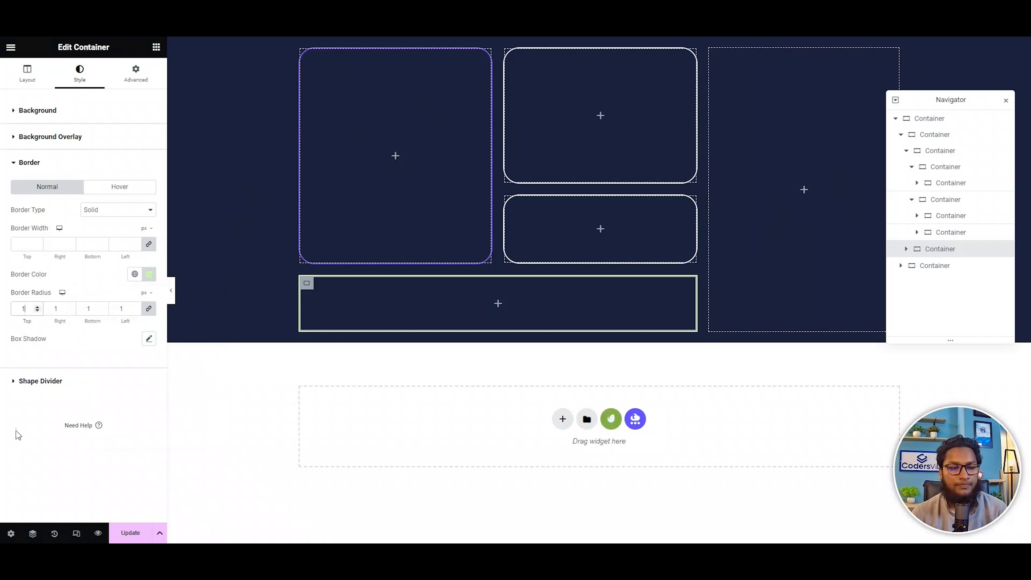
Set the green-bordered container's border width to 2 px and its border radius to 30 px.
click(24, 244)
text(1)
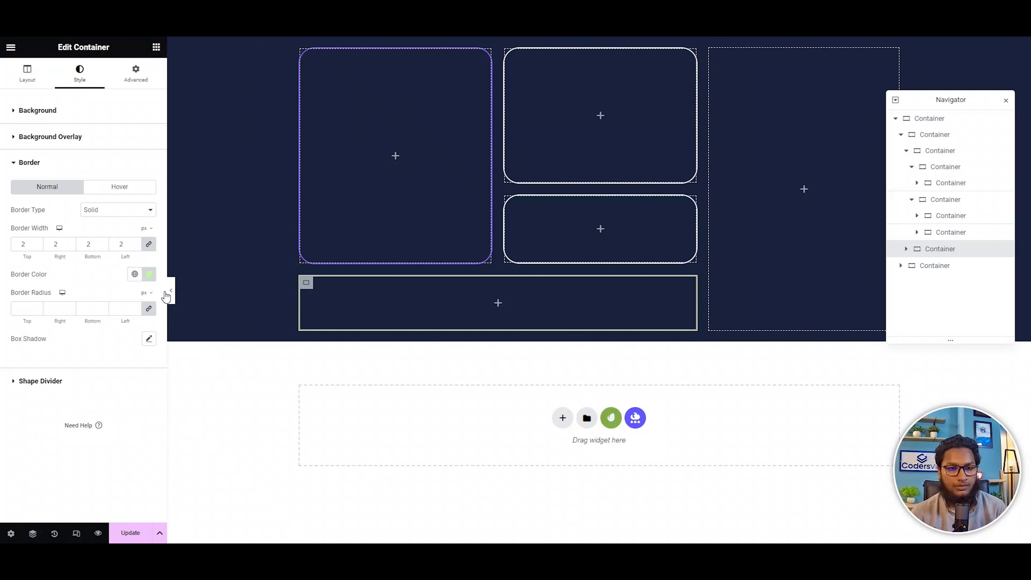
click(24, 308)
text(30)
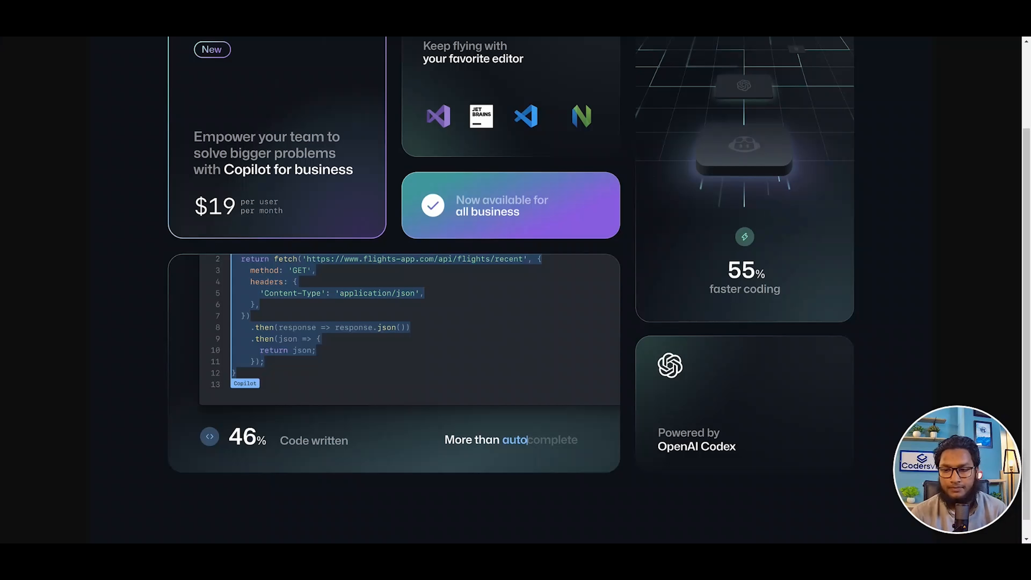
Measure the height of the wide code card on the GitHub Copilot reference page with a screenshot selection.
key(Print)
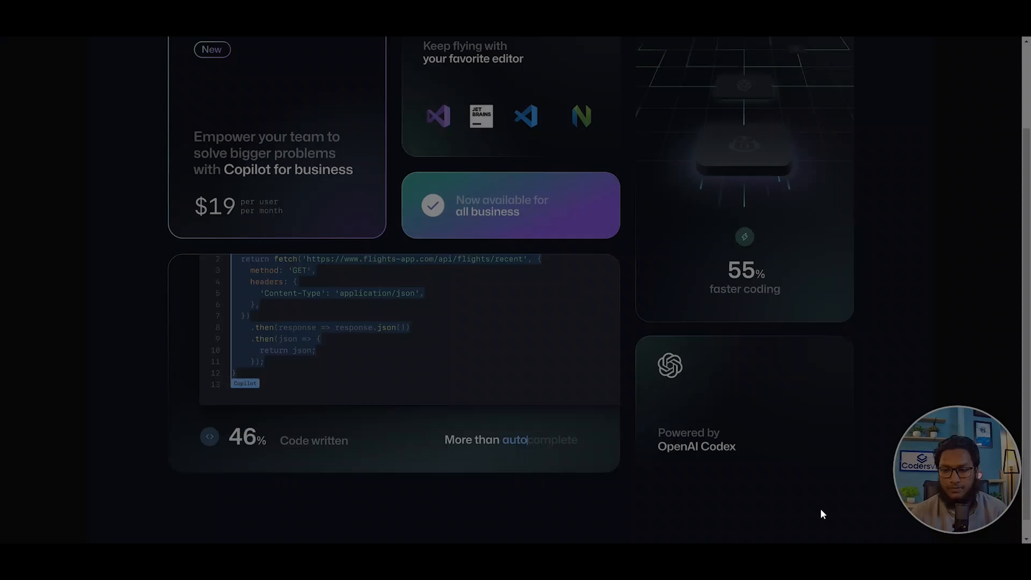
drag(385, 253, 397, 471)
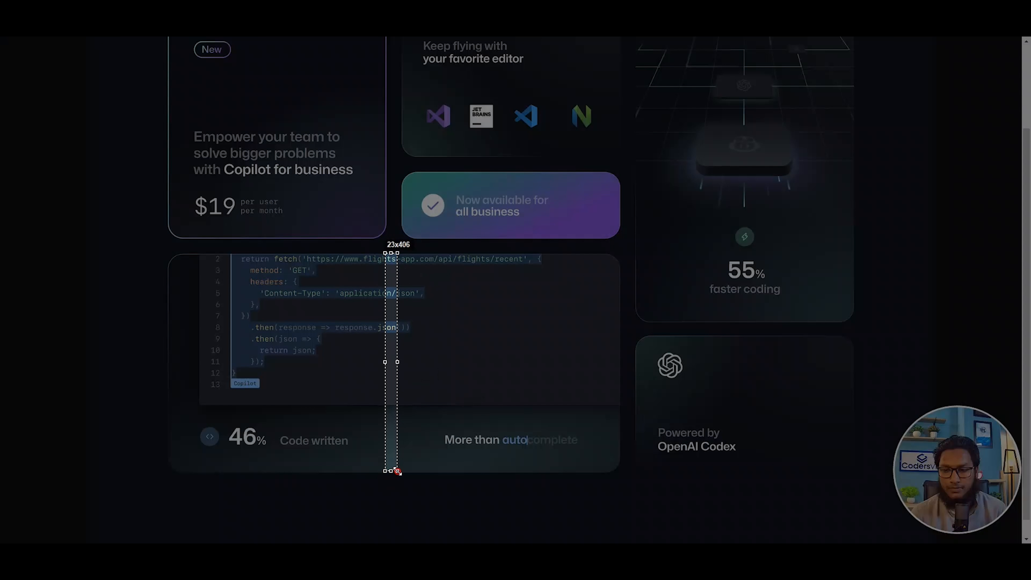
click(388, 481)
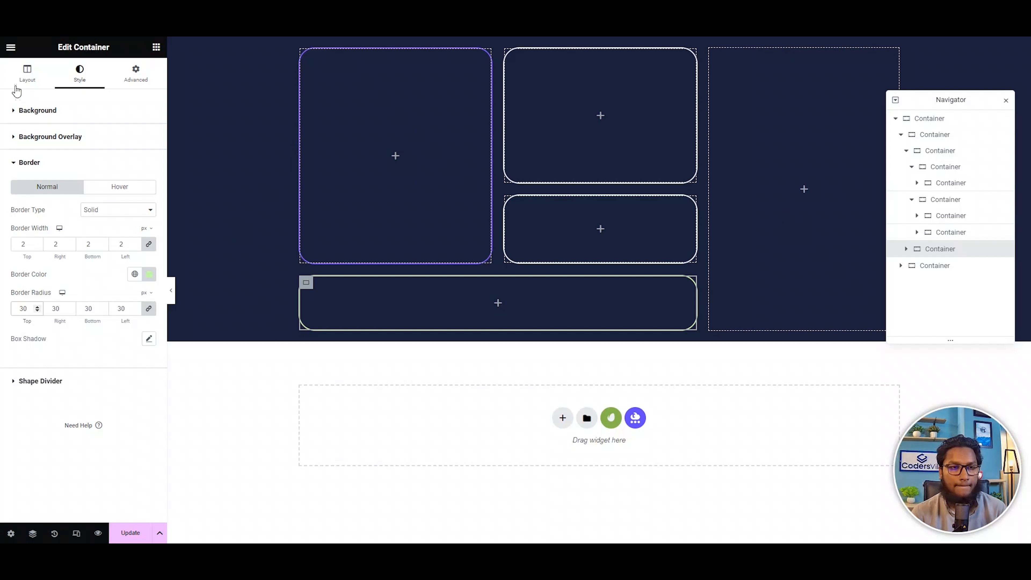
Set the minimum height of the wide green-bordered container to 400 px.
click(136, 74)
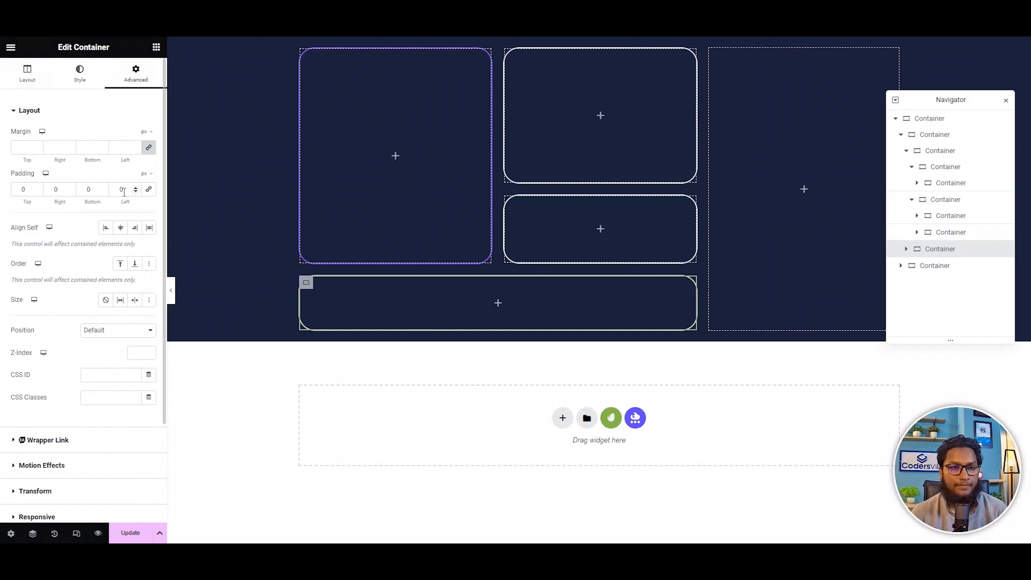
click(28, 74)
click(138, 220)
text(4)
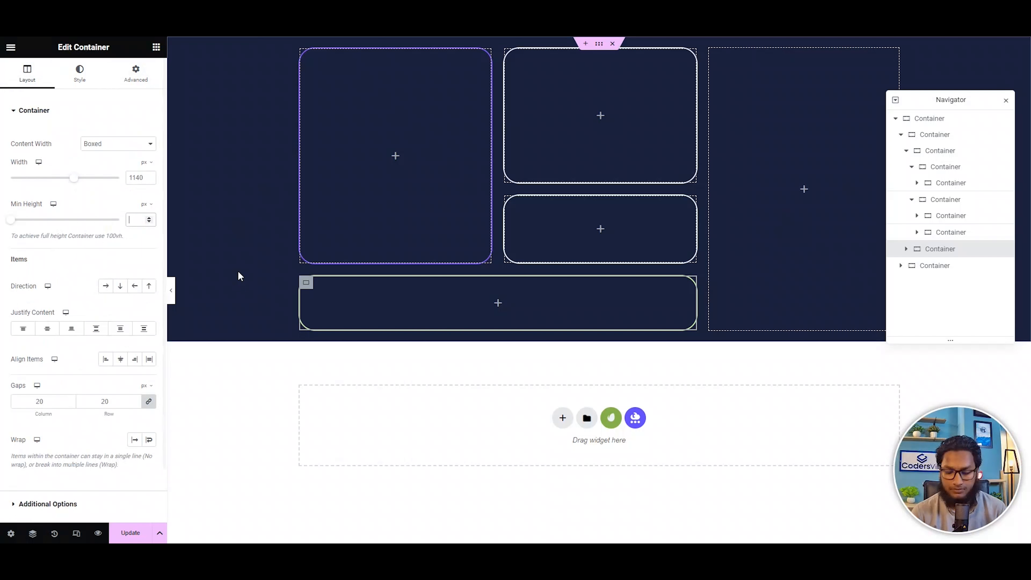
text(00)
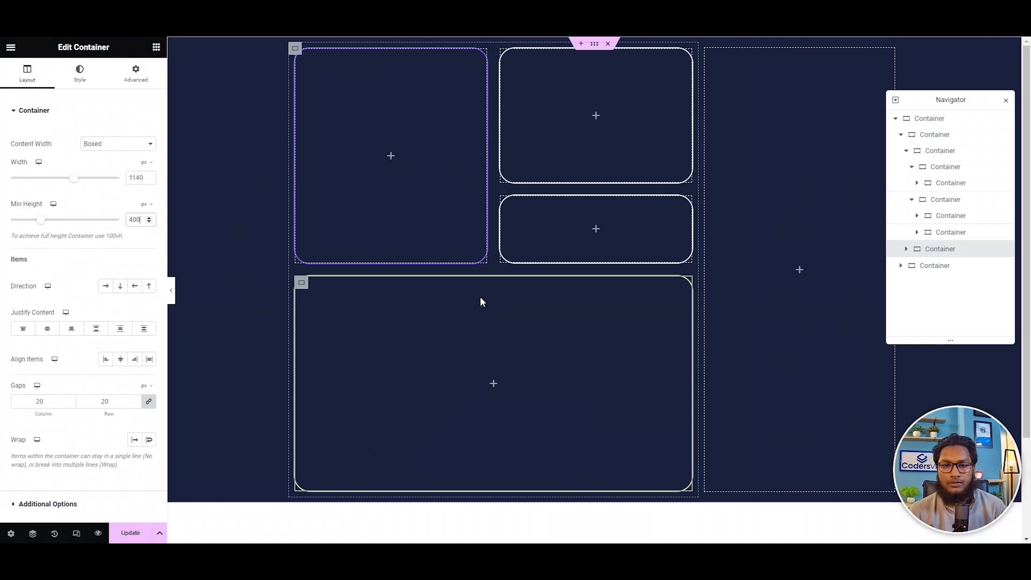
Add a container inside the empty right-hand column and duplicate it to make two stacked containers.
click(798, 272)
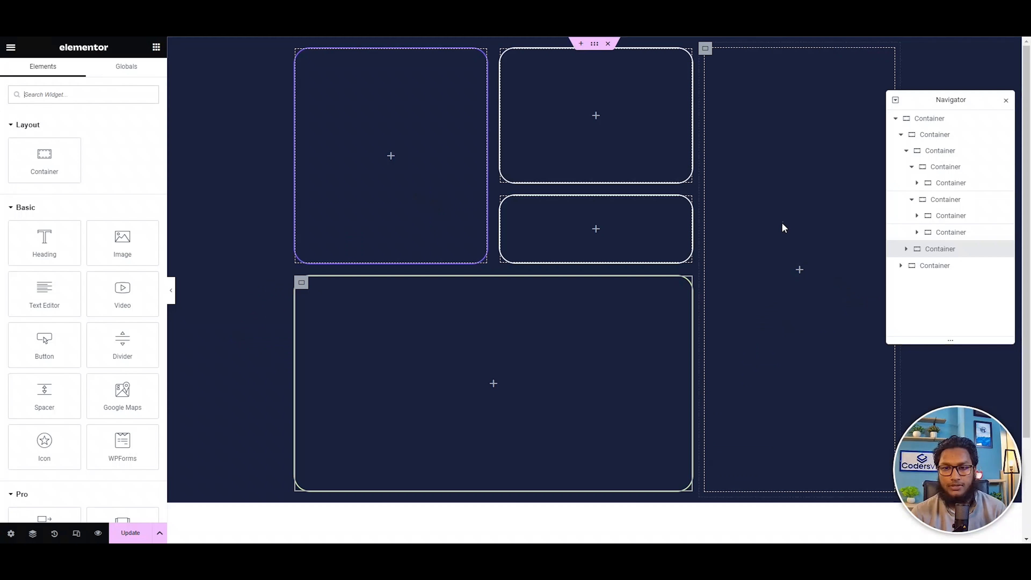
drag(44, 160, 794, 288)
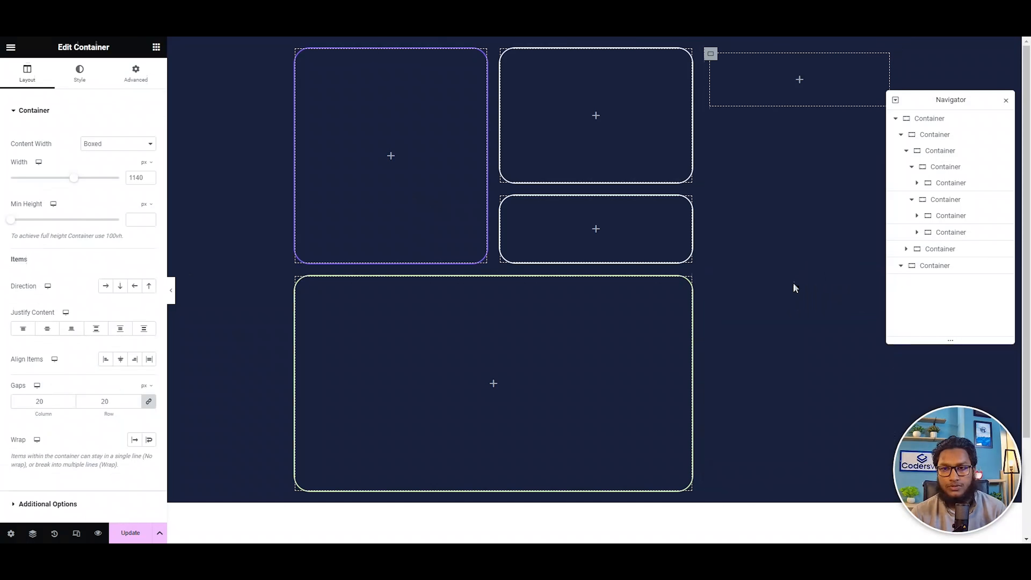
right_click(711, 59)
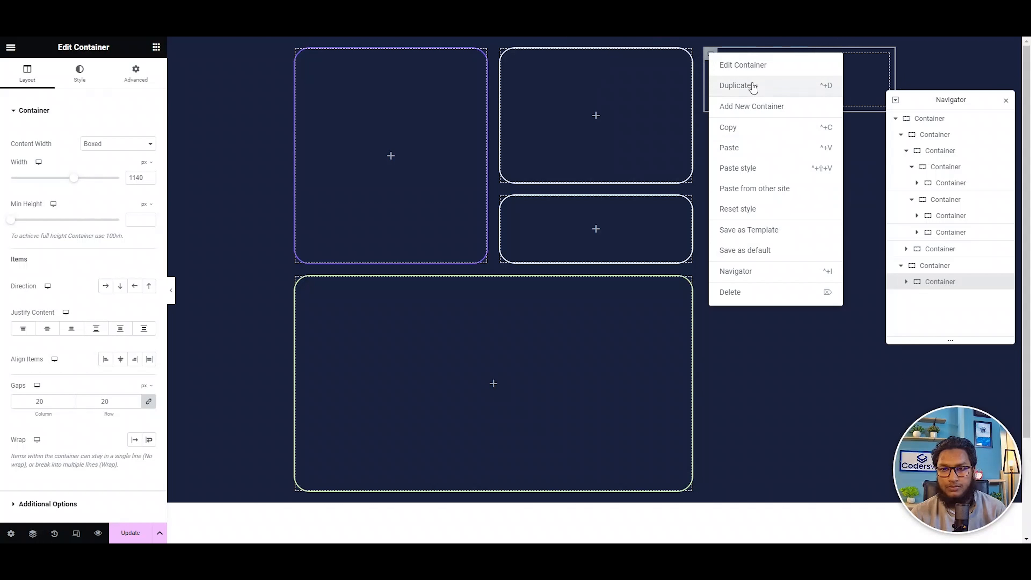
click(748, 86)
click(713, 58)
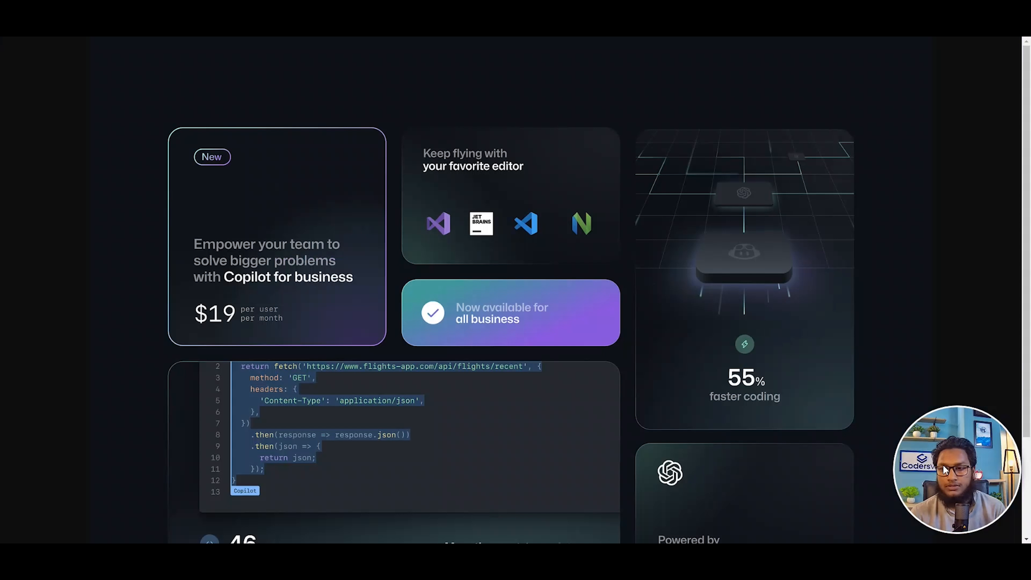
Measure the height of the tall "55% faster coding" card on the GitHub Copilot reference page with a screenshot selection.
key(ctrl+Print)
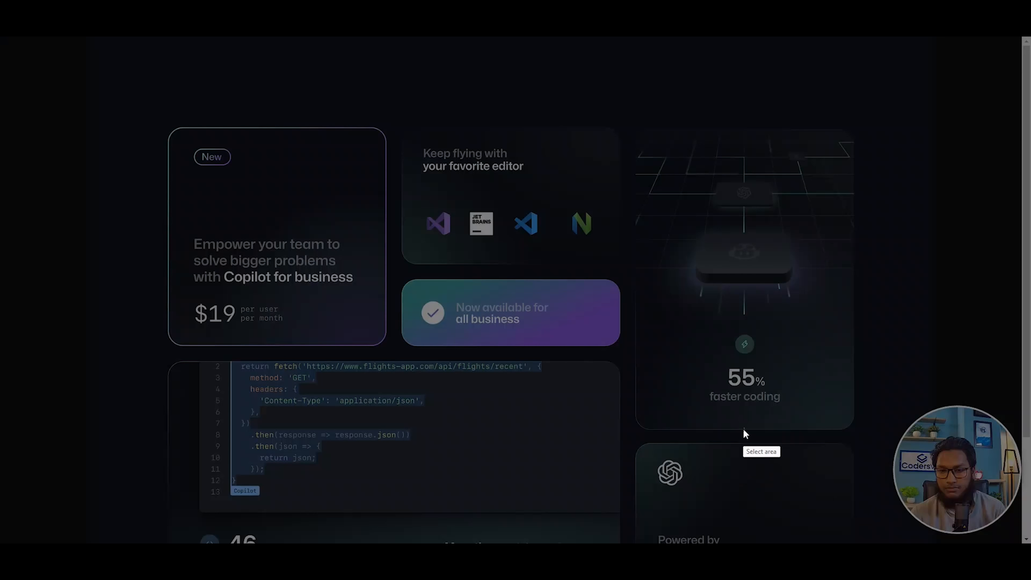
drag(740, 429, 735, 123)
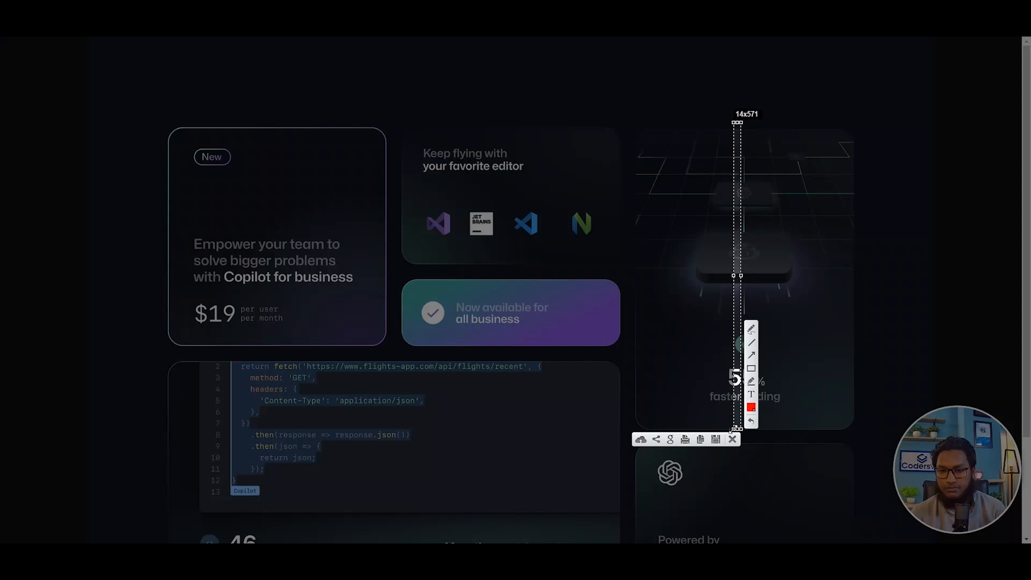
click(735, 440)
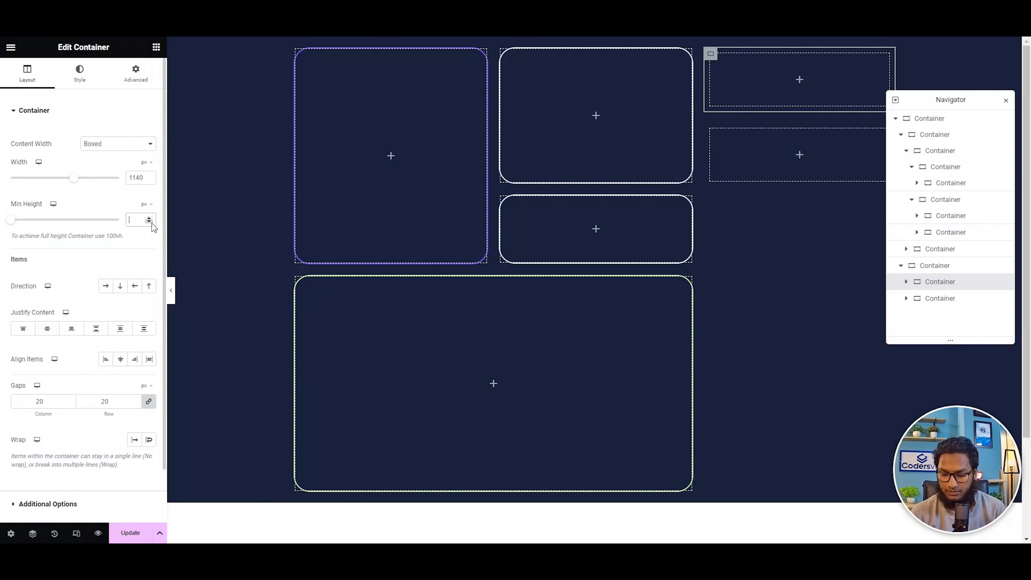
Give the upper container in the right-hand column a 550 px minimum height and a 2 px solid border in the global Border color.
text(550)
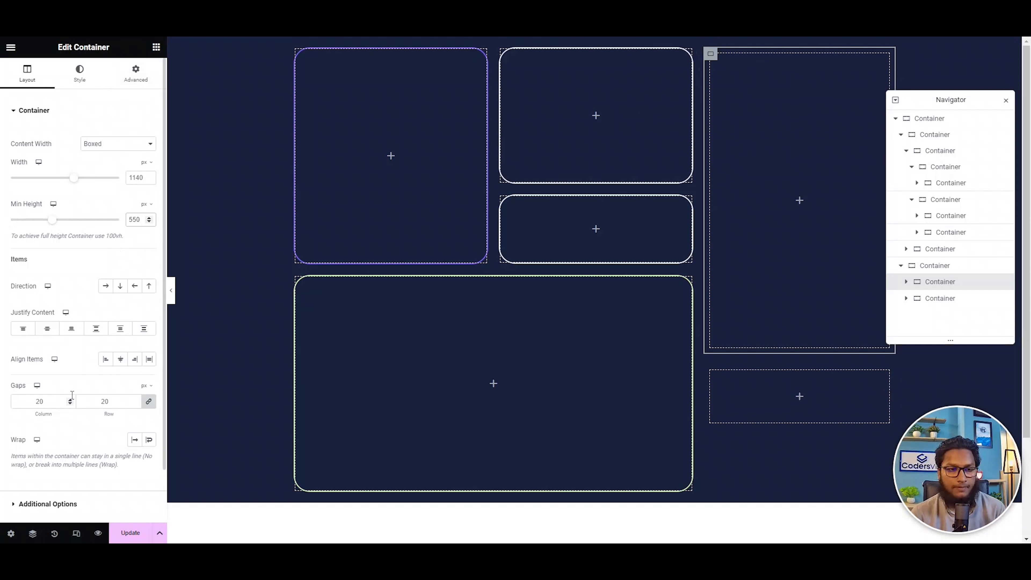
click(81, 77)
click(51, 226)
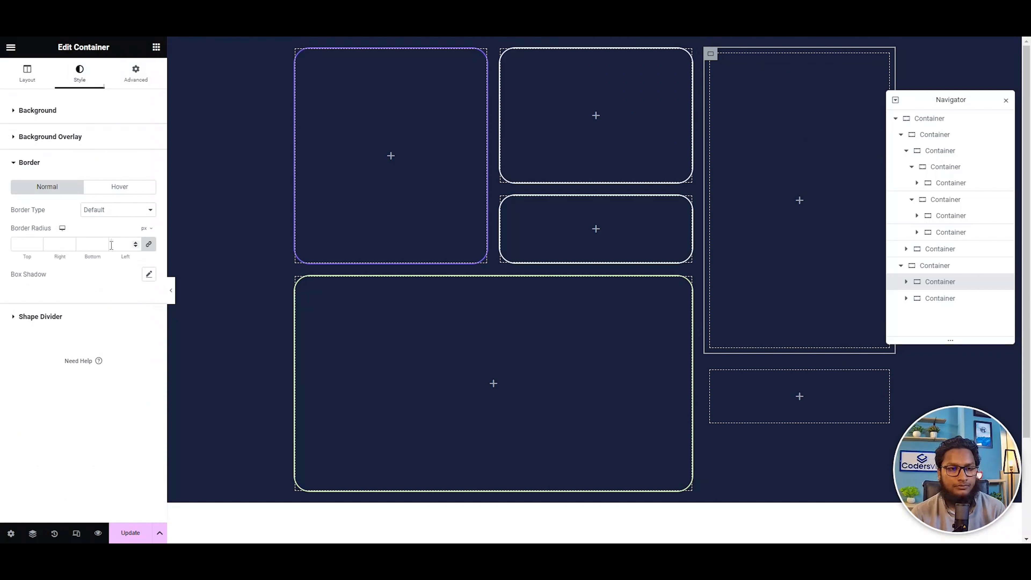
click(117, 210)
click(102, 241)
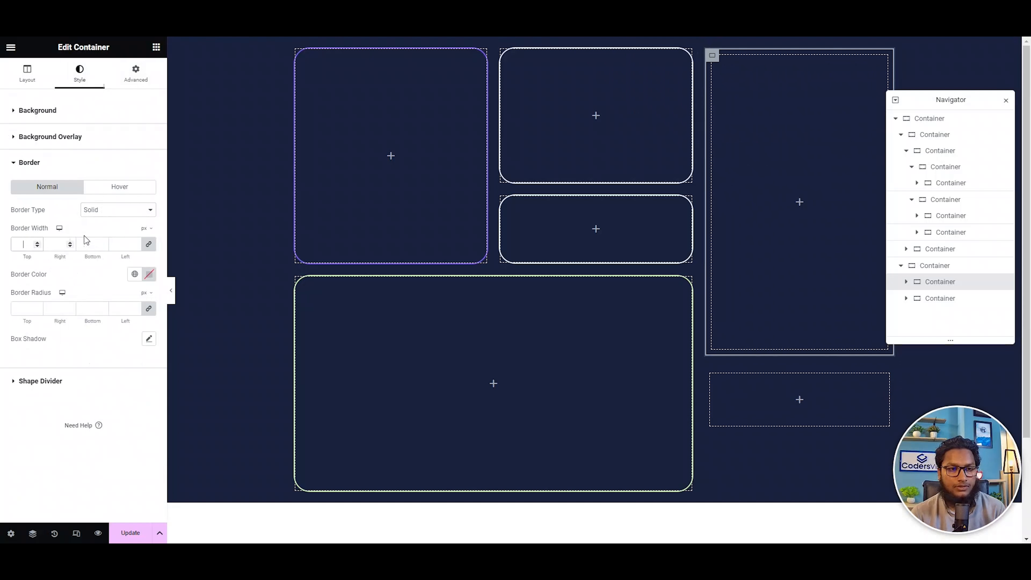
click(32, 245)
text(2)
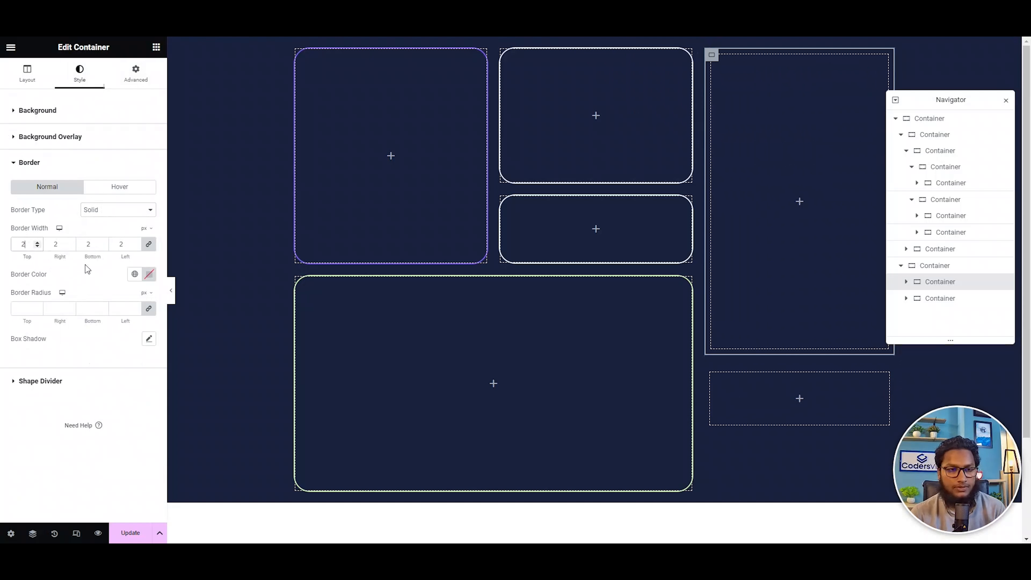
click(134, 273)
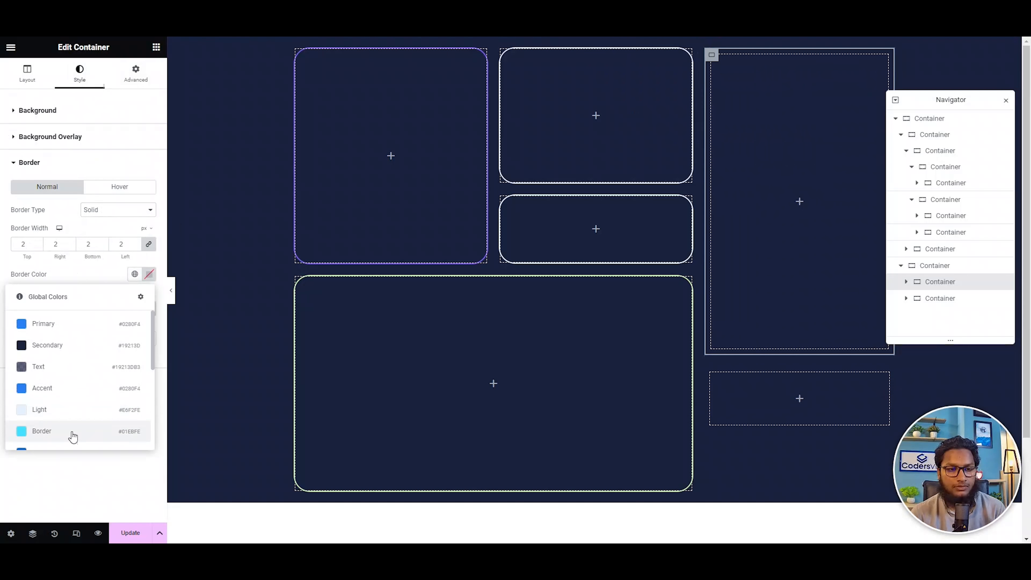
click(73, 434)
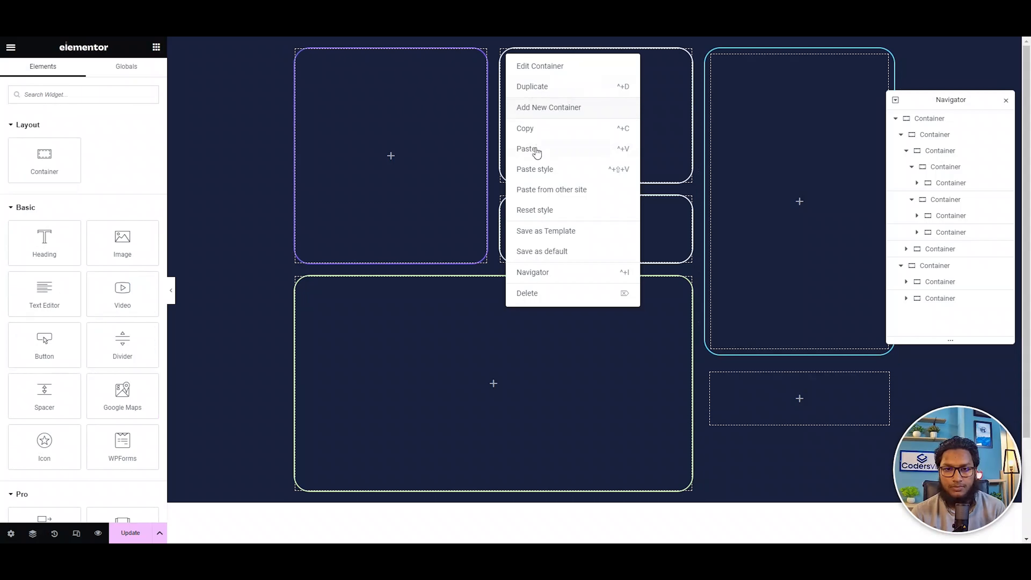
Copy the upper white-bordered card of the middle column and paste its style onto the lower container in the right-hand column.
click(532, 131)
scroll(803, 276, down, 3)
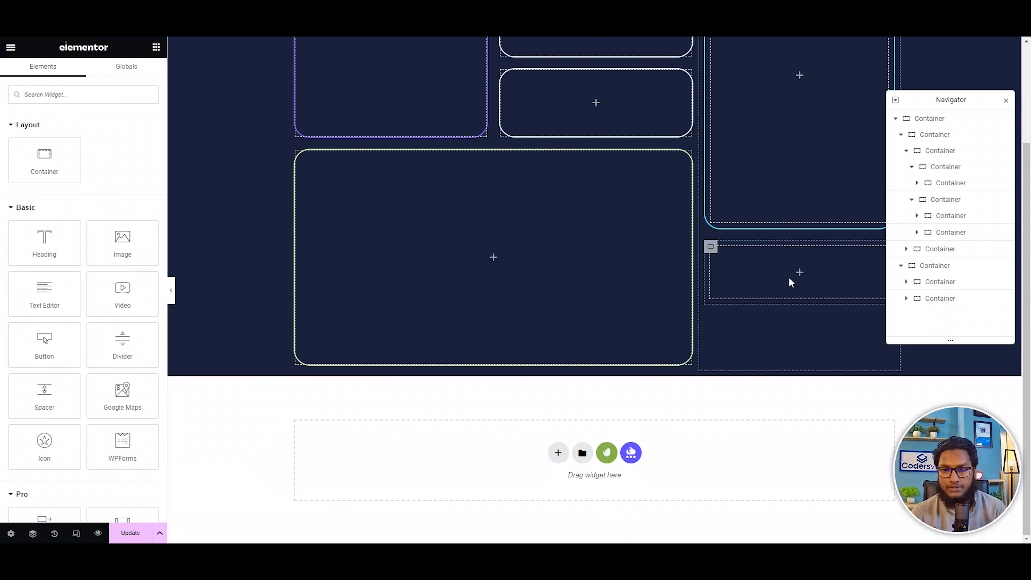
click(709, 249)
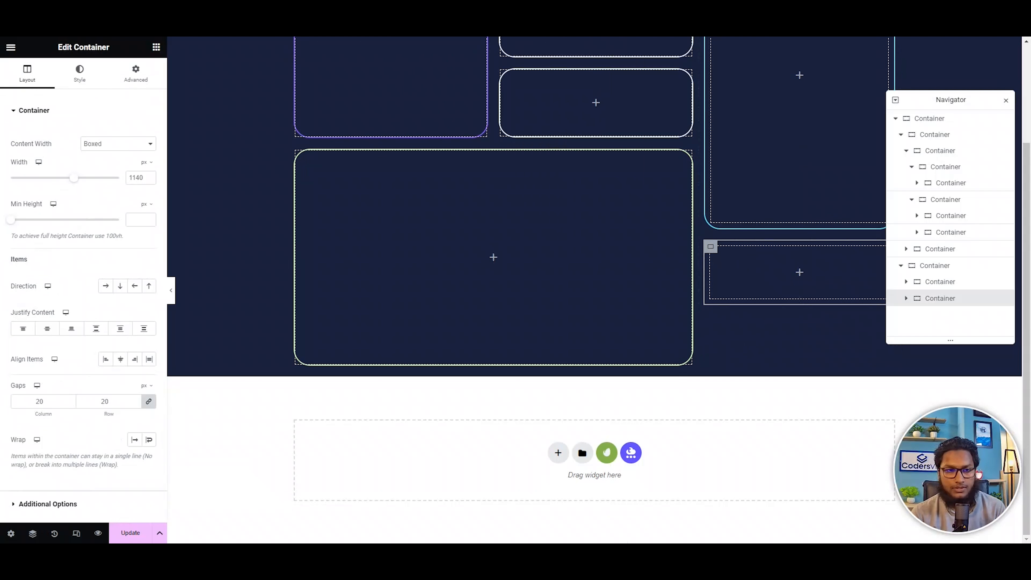
right_click(709, 247)
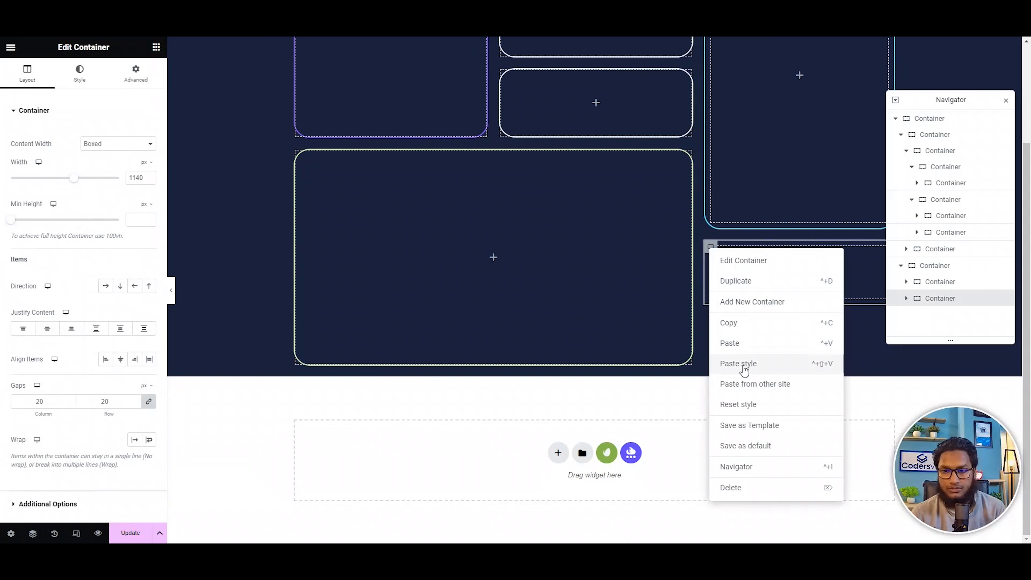
click(766, 366)
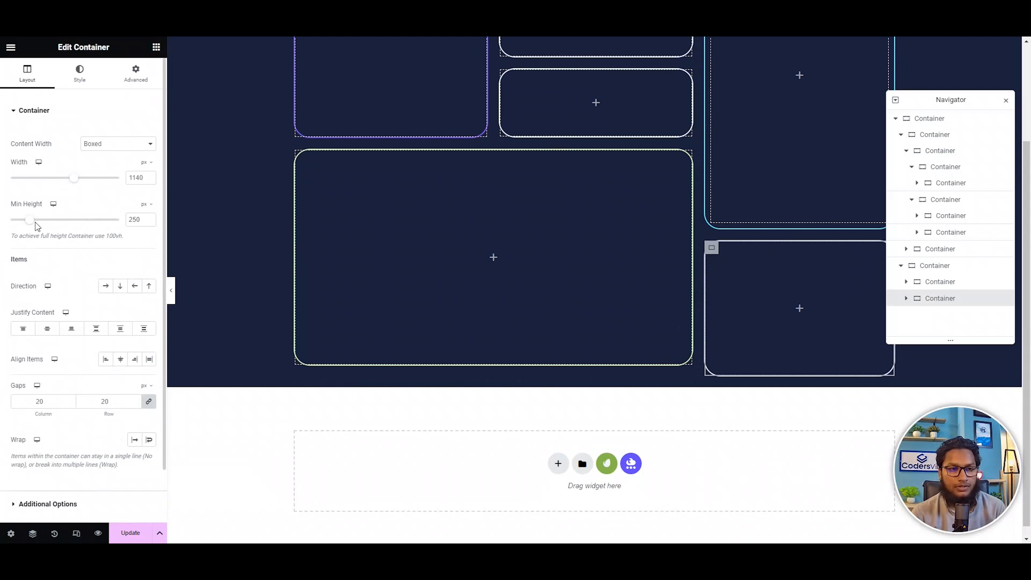
Set the minimum height of the right-hand column's lower container to 230 px and preview the grid's bottom alignment.
drag(30, 223, 28, 223)
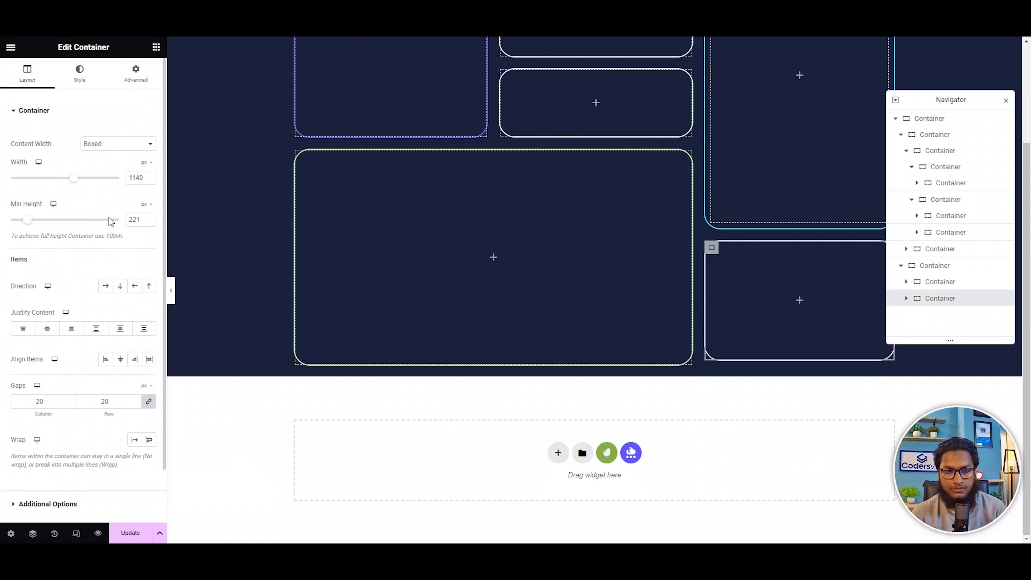
key(Up)
key(Up)
key(Up)
key(Up)
key(Up)
key(Up)
key(Up)
key(Up)
key(Up)
key(Up)
key(Up)
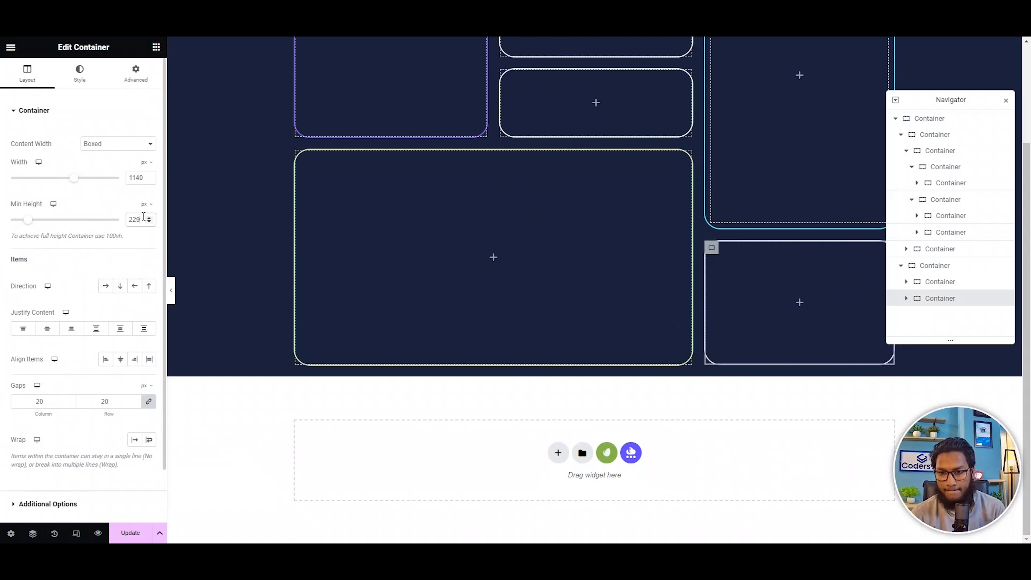
key(Down)
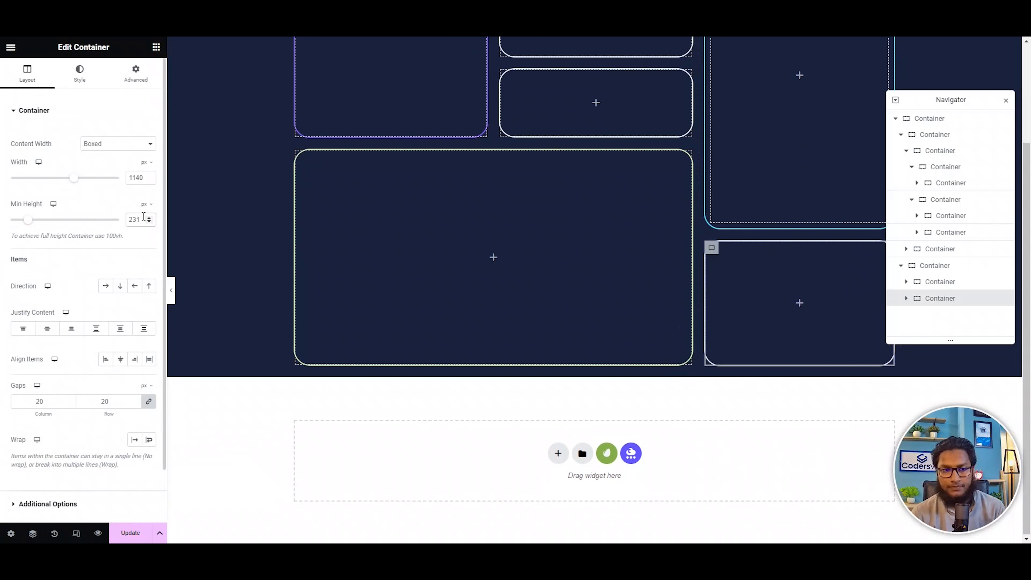
key(Down)
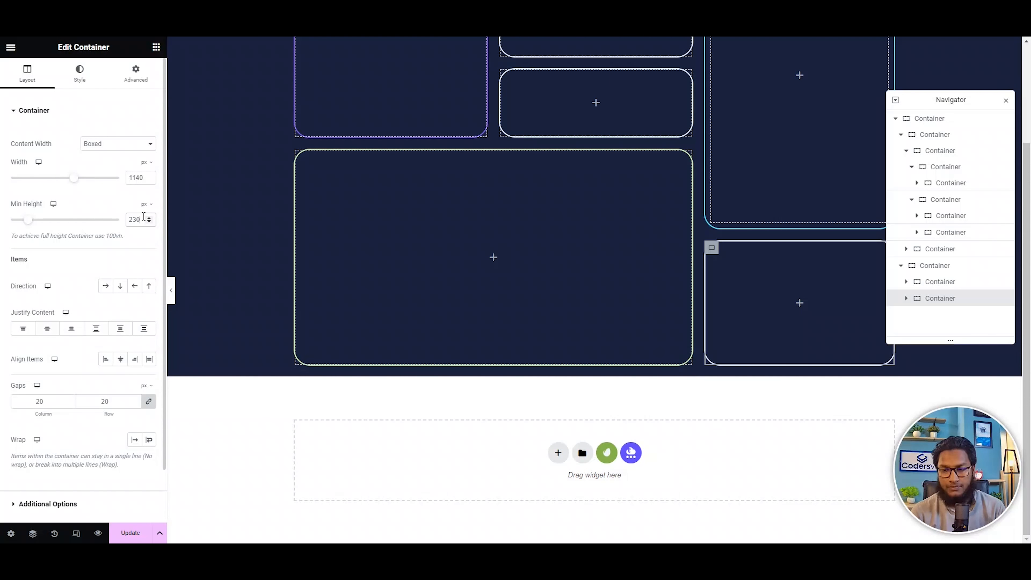
click(171, 290)
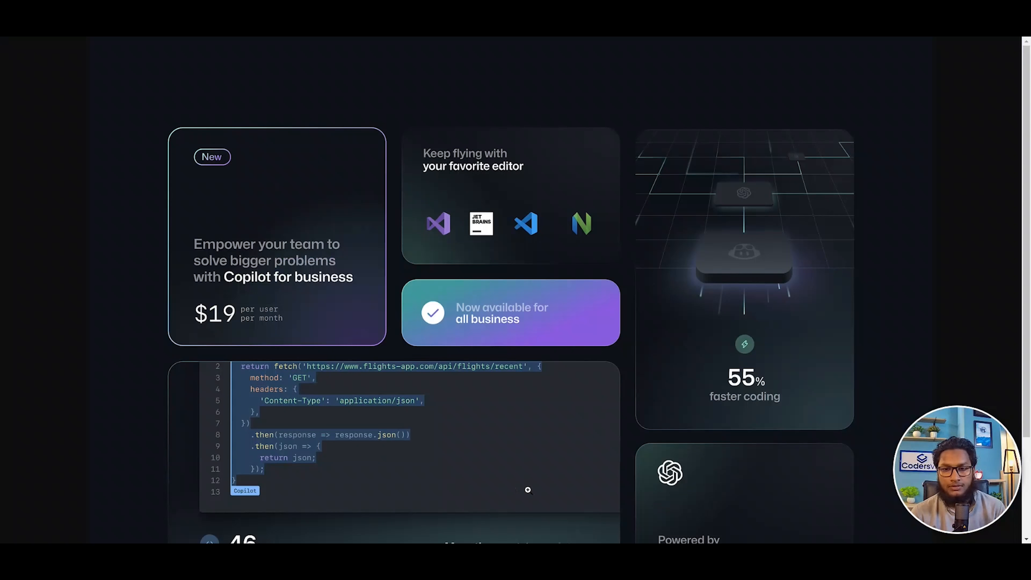
scroll(527, 489, down, 3)
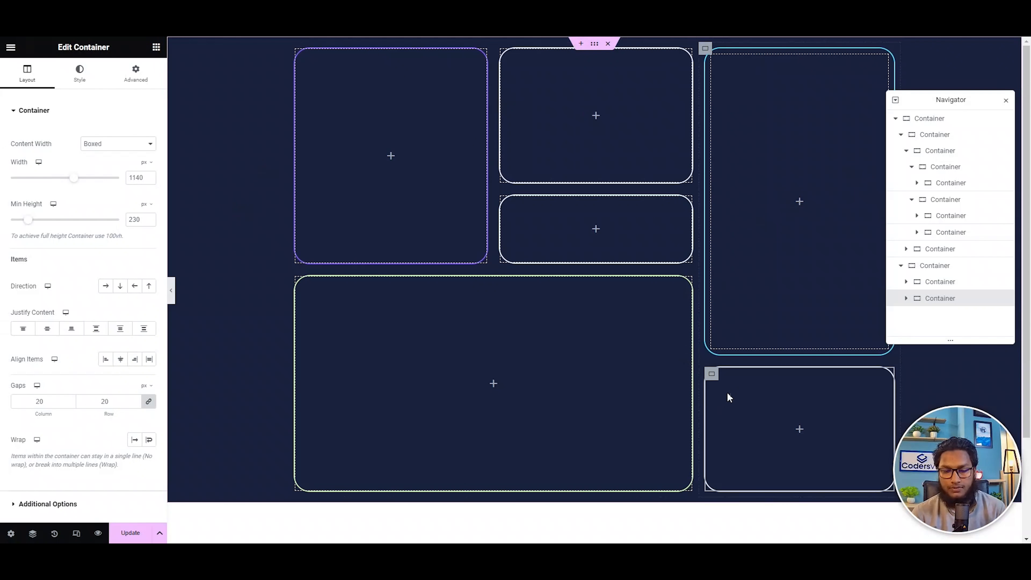
scroll(727, 397, down, 3)
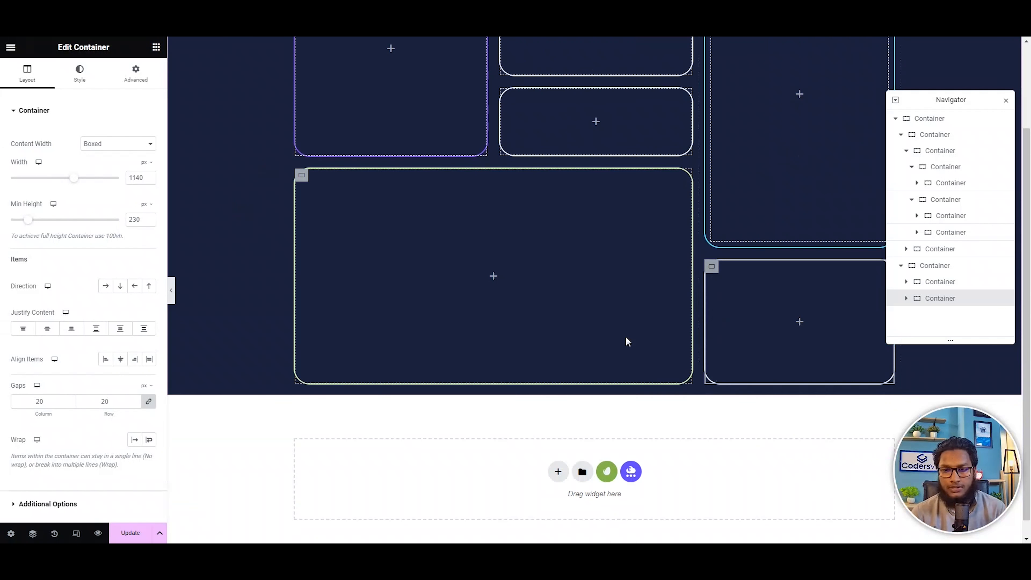
click(173, 289)
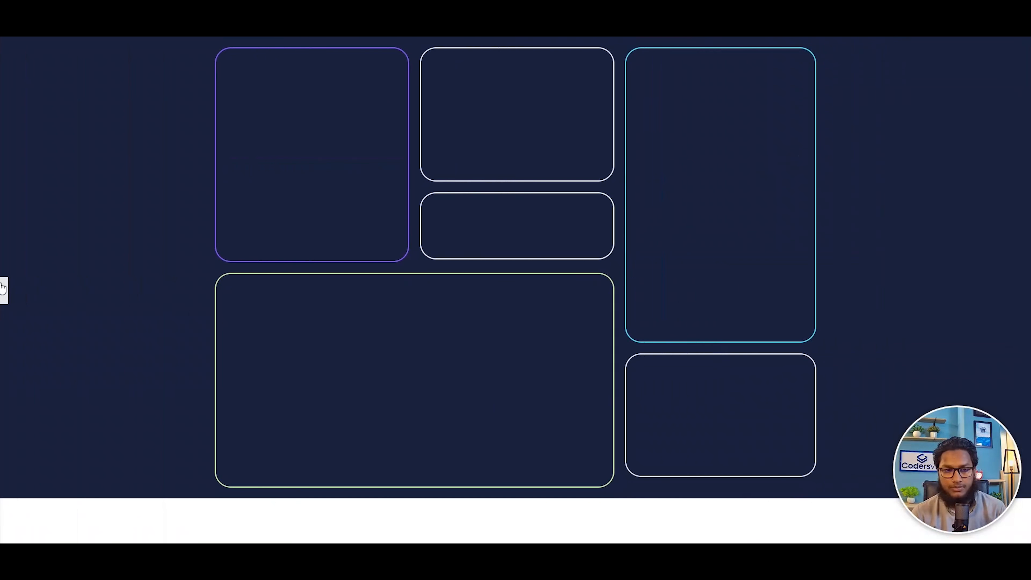
click(3, 289)
Set the minimum height of the right-hand column's lower container to 250 px, check the alignment in preview and update the page.
scroll(735, 359, down, 2)
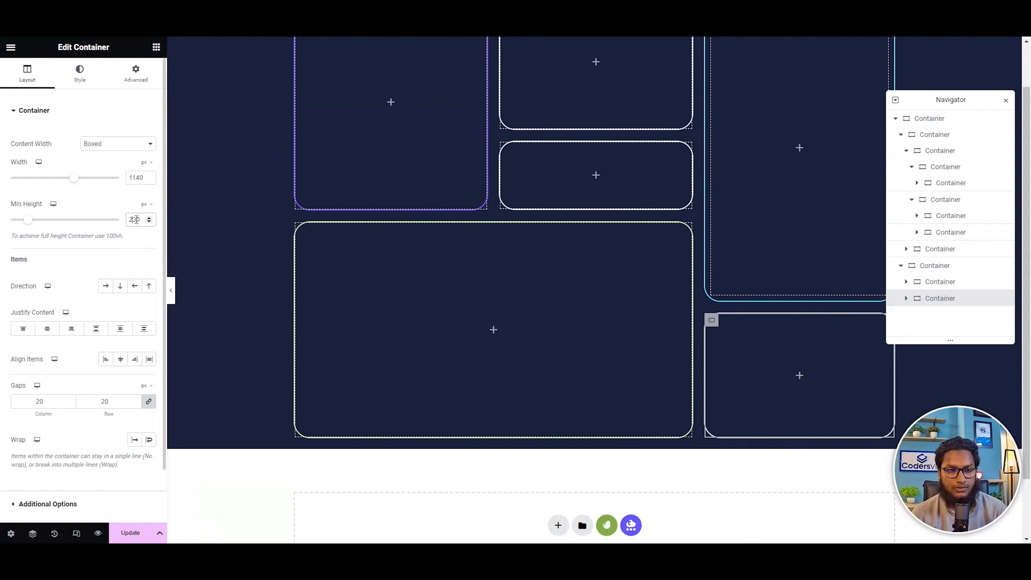
text(5)
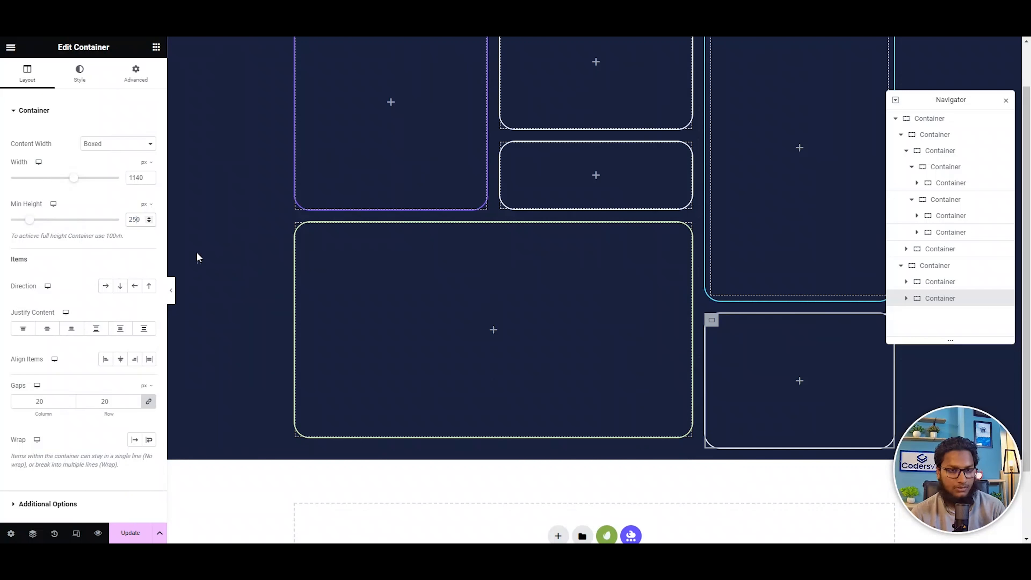
click(173, 290)
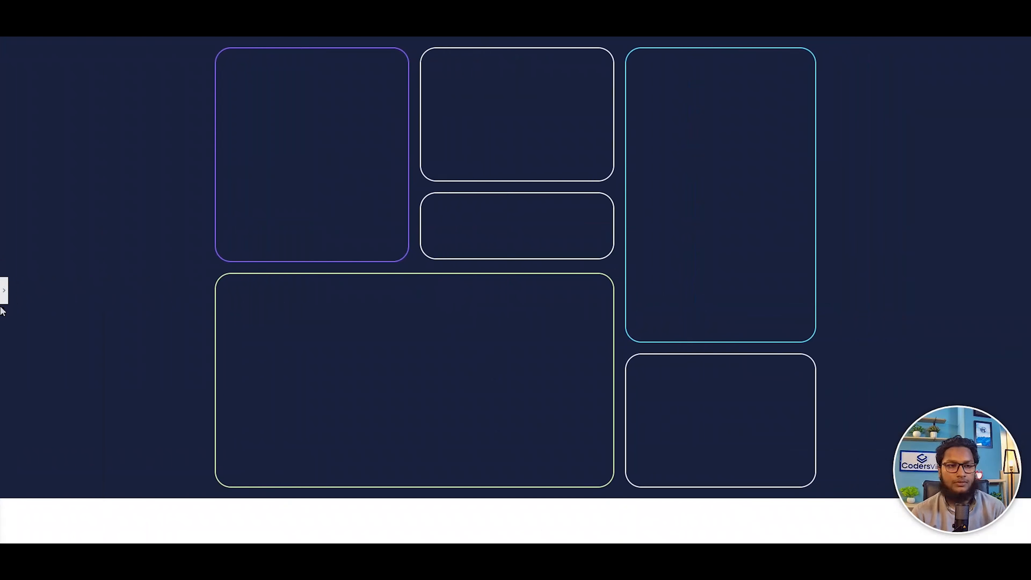
click(4, 291)
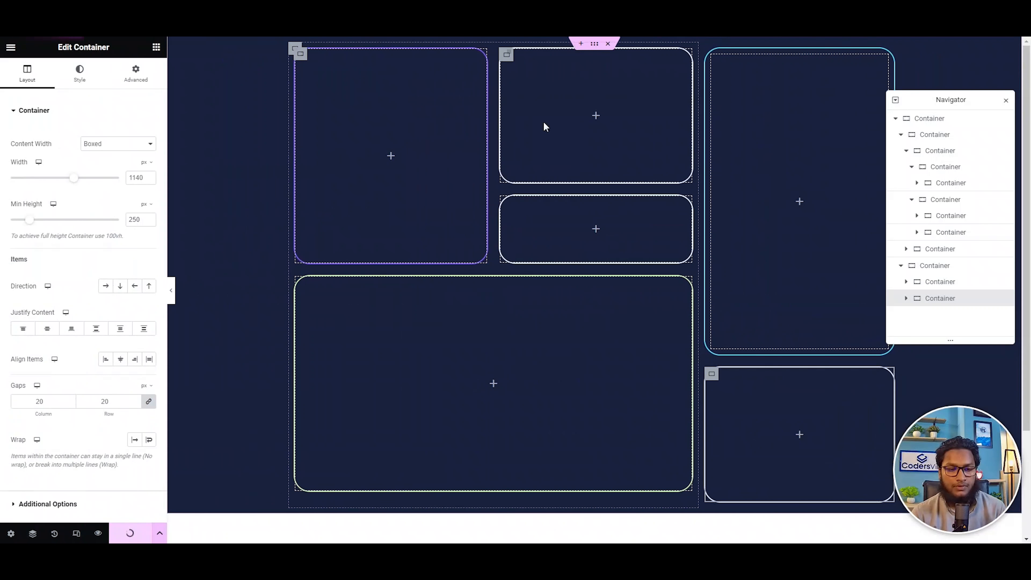
Upload the card screenshots and insert the "Copilot for business" $19 image as the purple-bordered card's classic background.
click(302, 56)
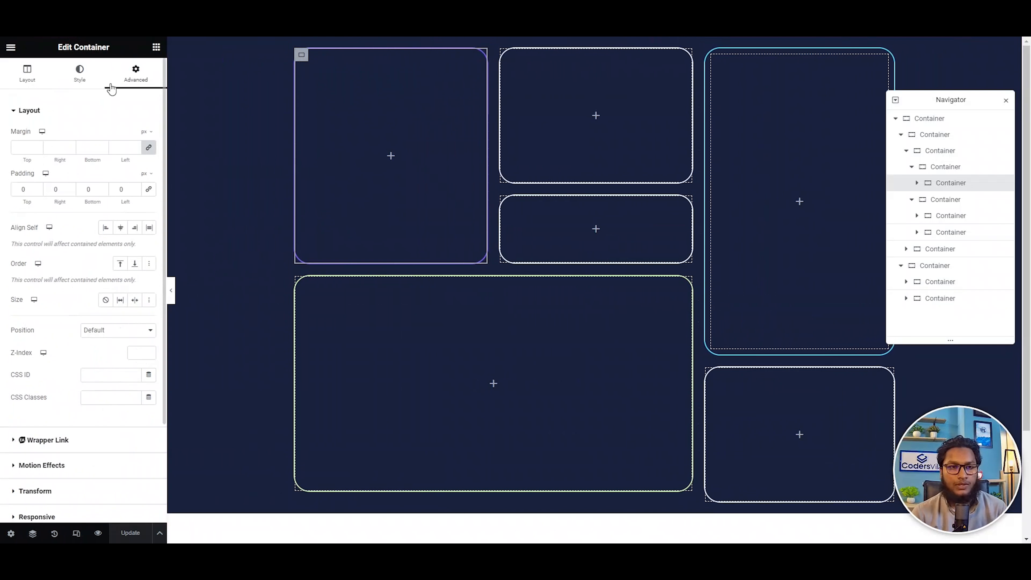
click(79, 73)
click(62, 200)
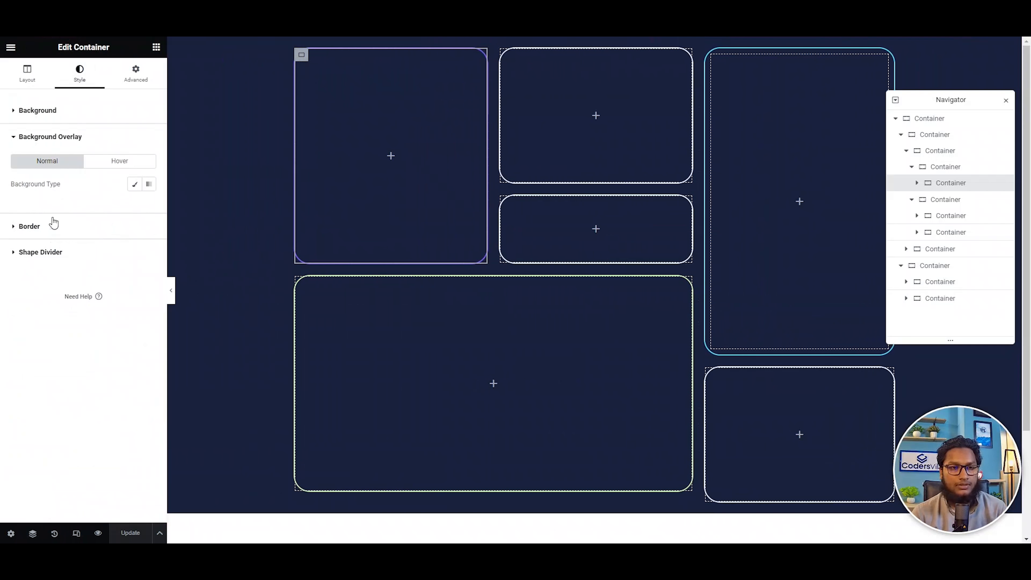
click(69, 113)
click(106, 158)
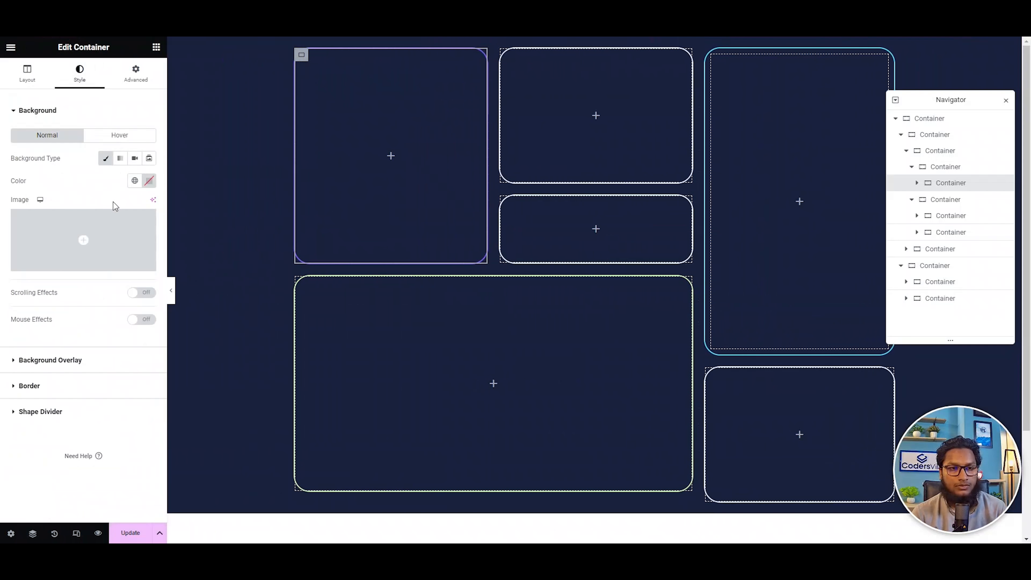
click(97, 230)
click(153, 90)
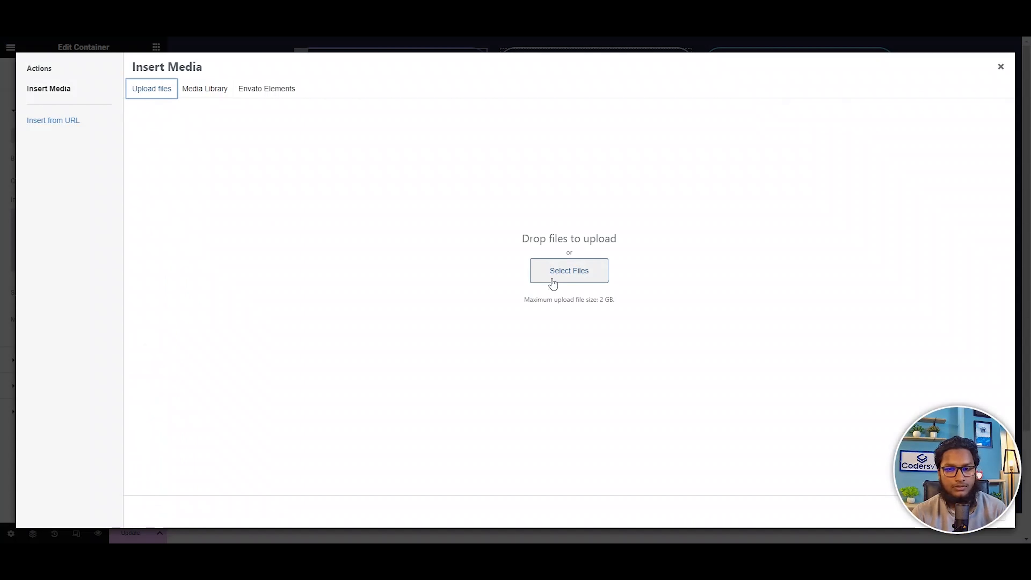
click(552, 271)
click(133, 188)
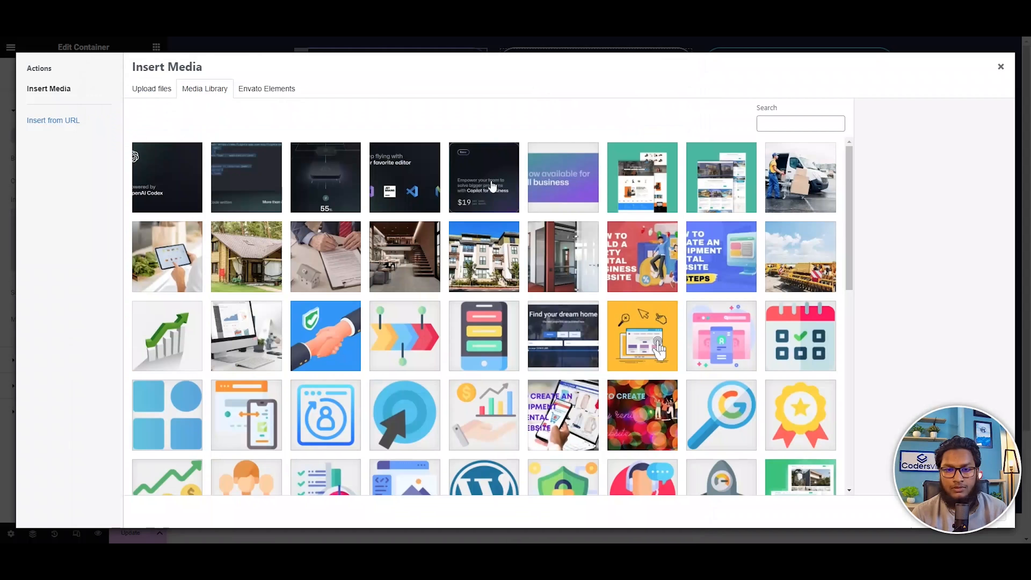
click(490, 182)
click(1007, 523)
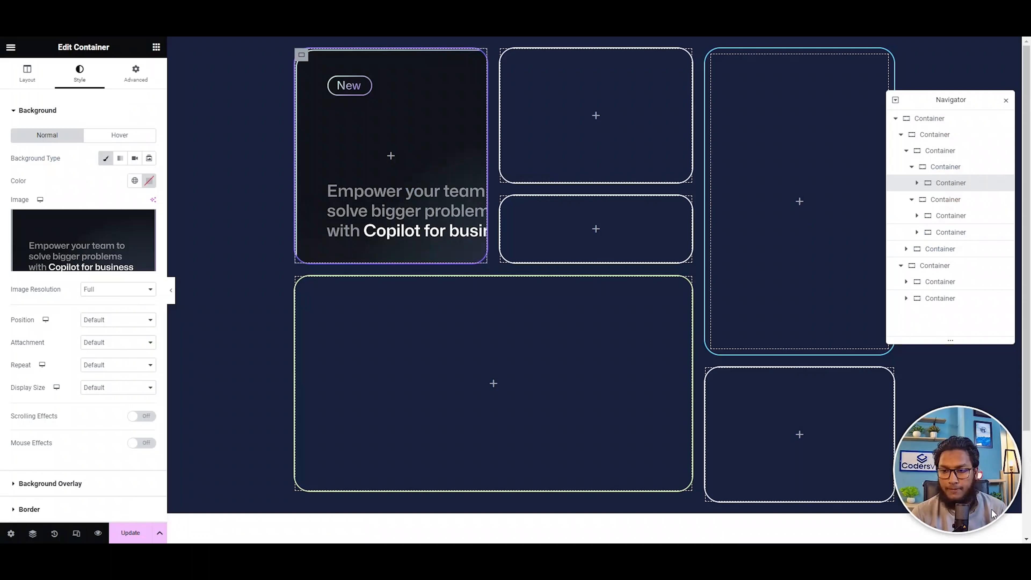
Set the purple-bordered card's background image to Center Center position, No-repeat and Cover display size.
click(98, 320)
click(103, 339)
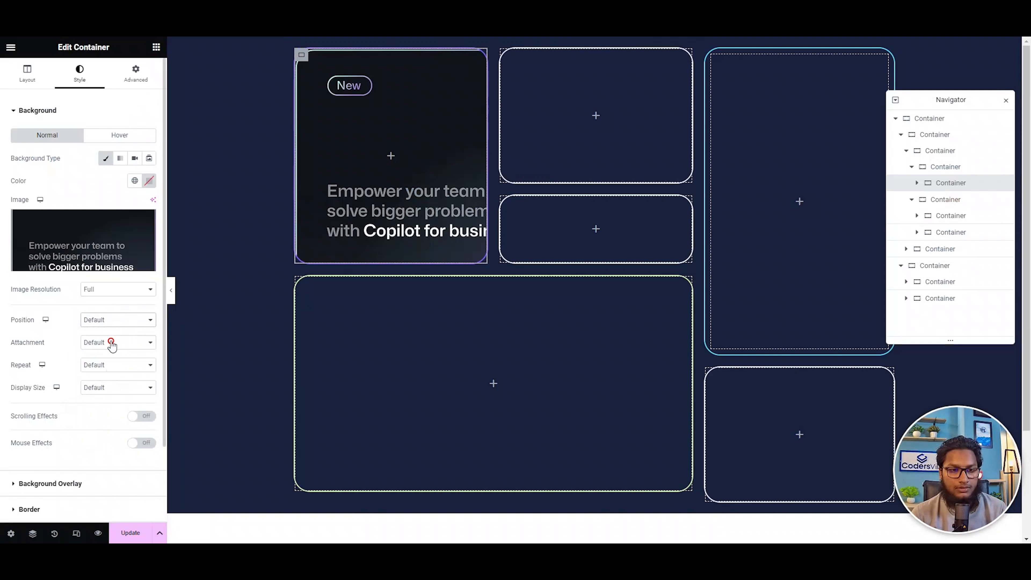
click(106, 365)
click(100, 384)
click(108, 387)
click(92, 415)
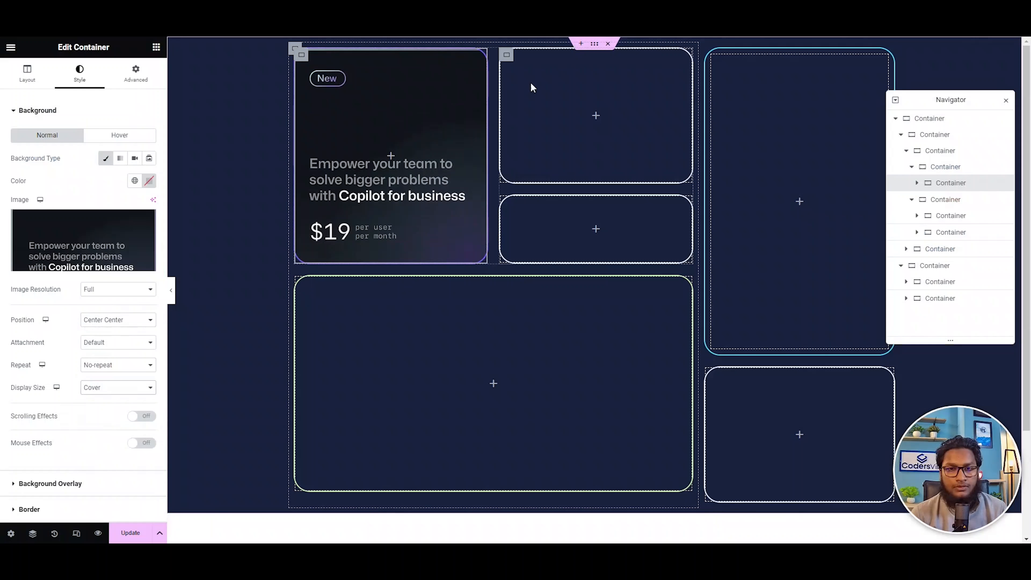
Give the middle column's upper card a classic background with the "your favorite editor" image, Screenshot_2.png, from the media library.
click(506, 56)
click(61, 99)
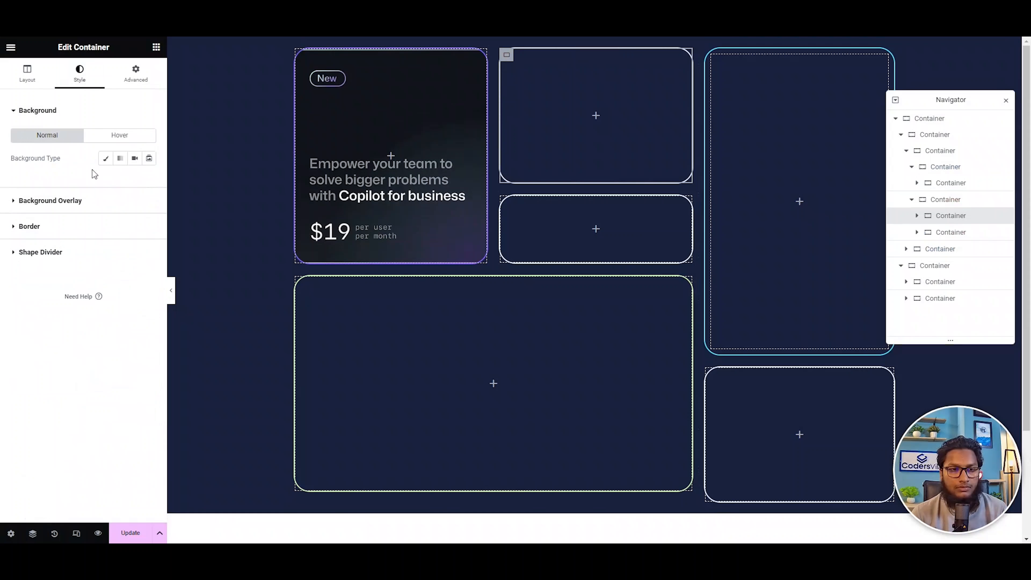
click(80, 206)
click(64, 226)
click(48, 114)
click(105, 160)
click(127, 230)
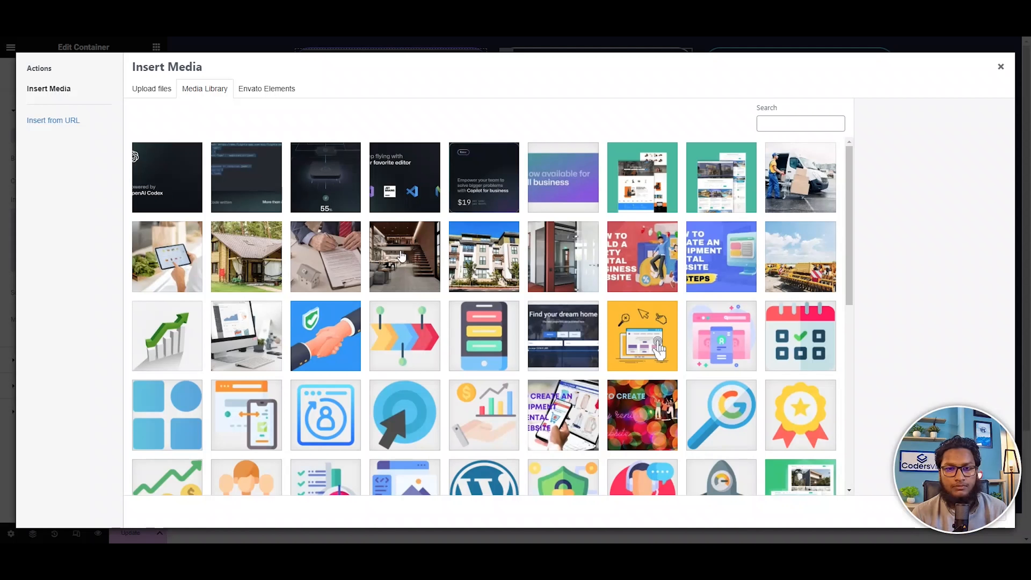
click(402, 203)
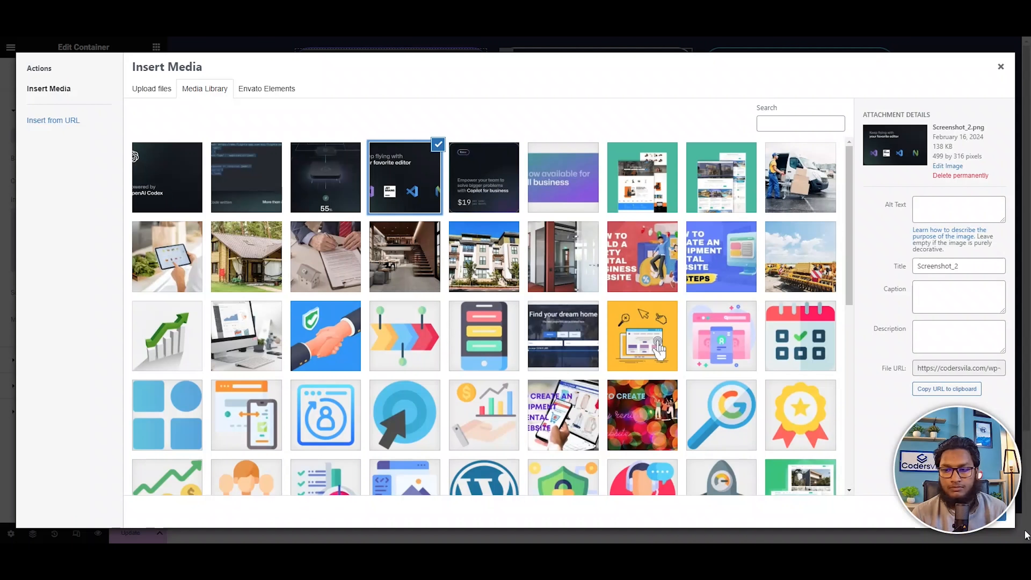
click(1008, 521)
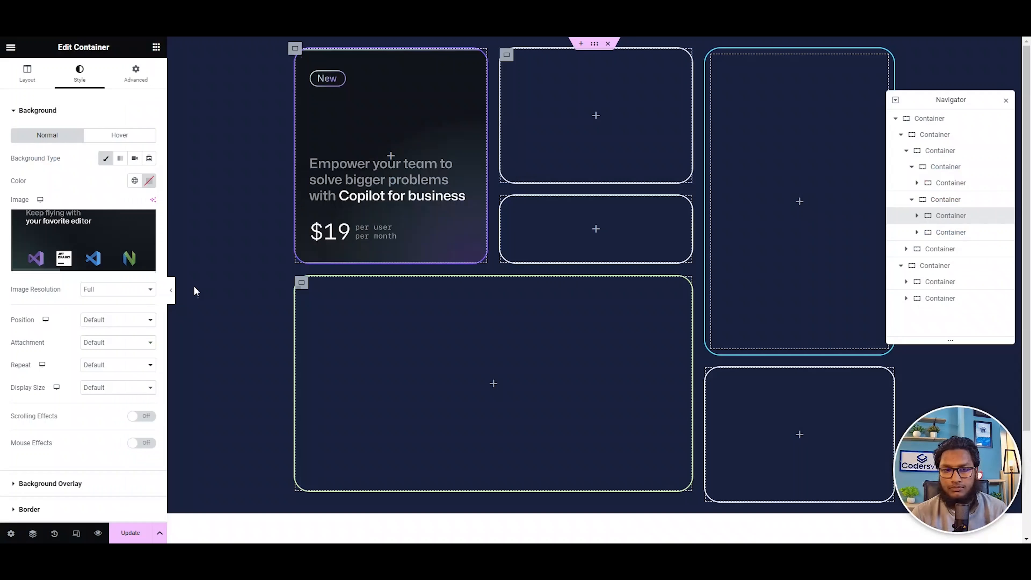
Set the "your favorite editor" card's background image to Center Center position, No-repeat and Cover display size.
click(95, 320)
click(114, 343)
click(99, 365)
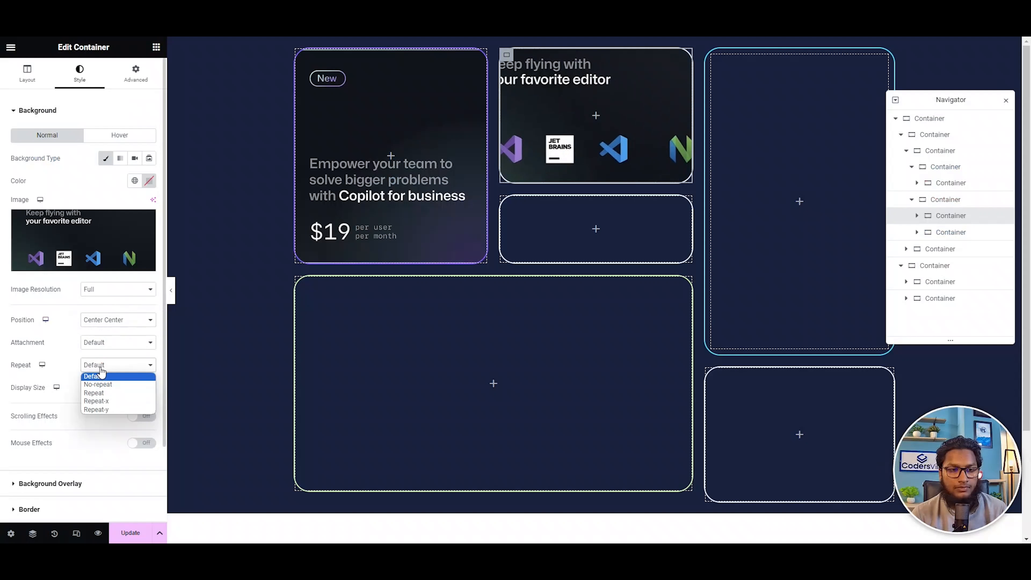
click(105, 383)
click(102, 388)
click(96, 415)
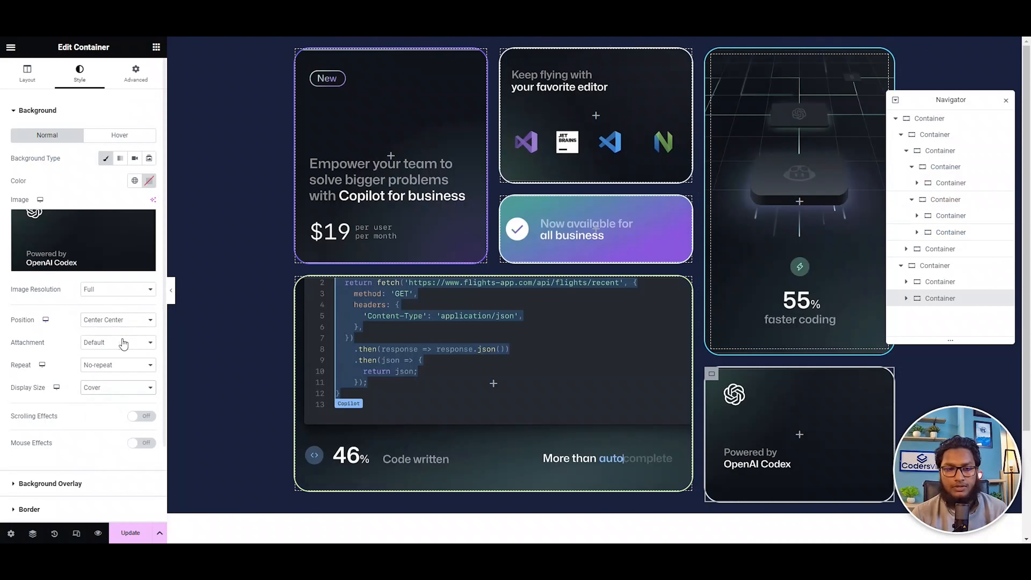
Preview the finished card grid without the editing controls, and switch to the tablet responsive view.
click(171, 290)
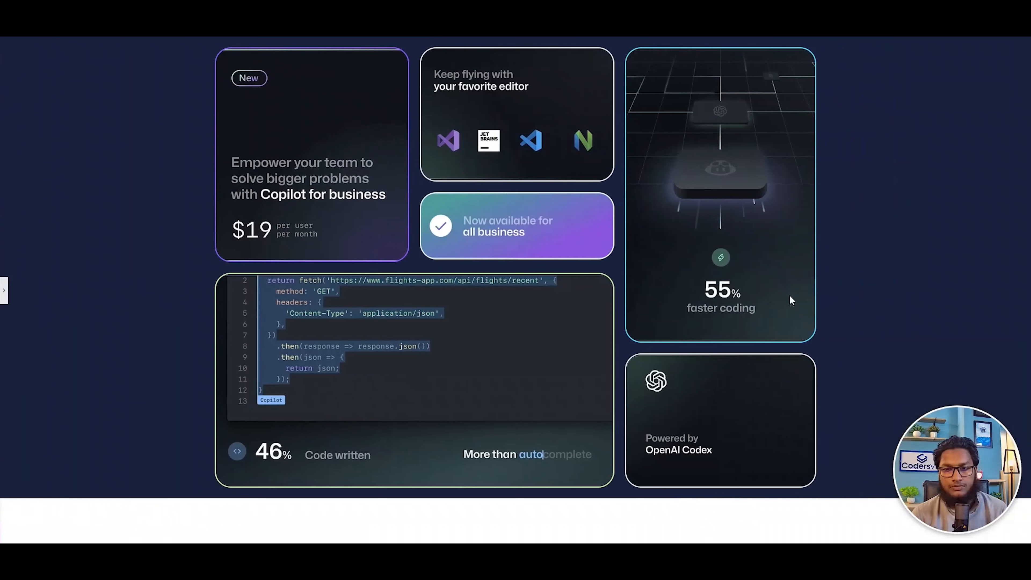
click(4, 290)
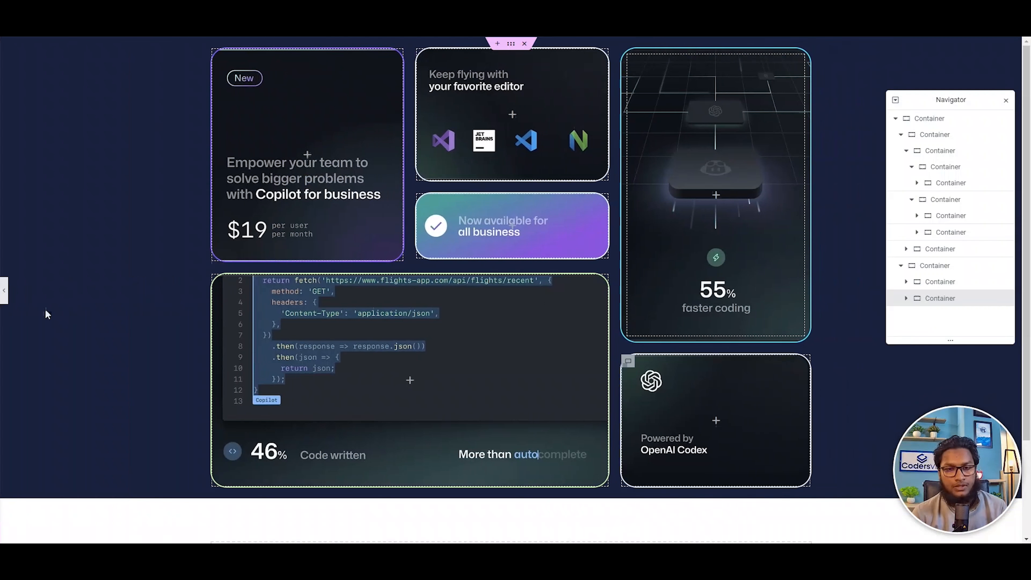
click(77, 534)
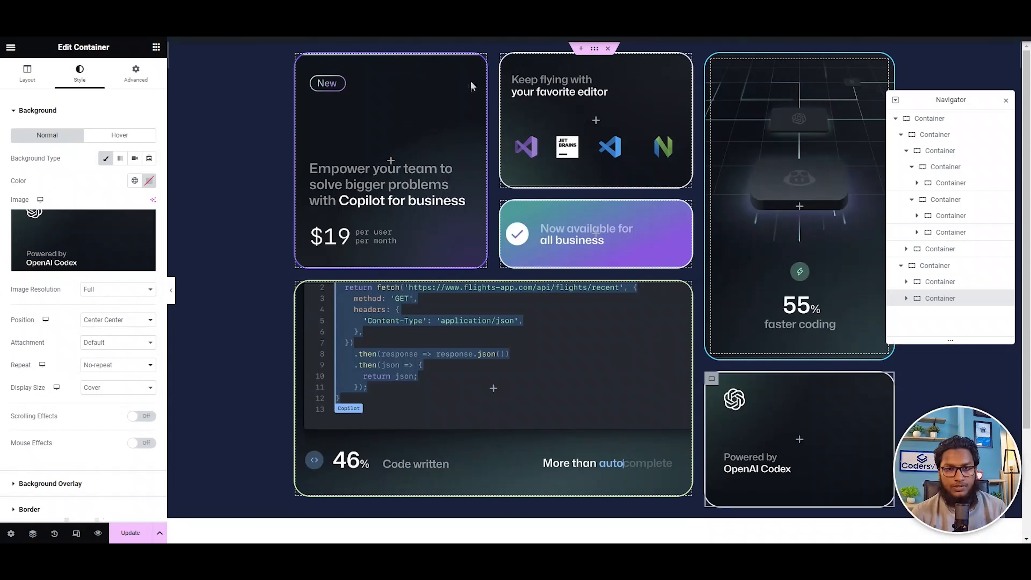
click(551, 47)
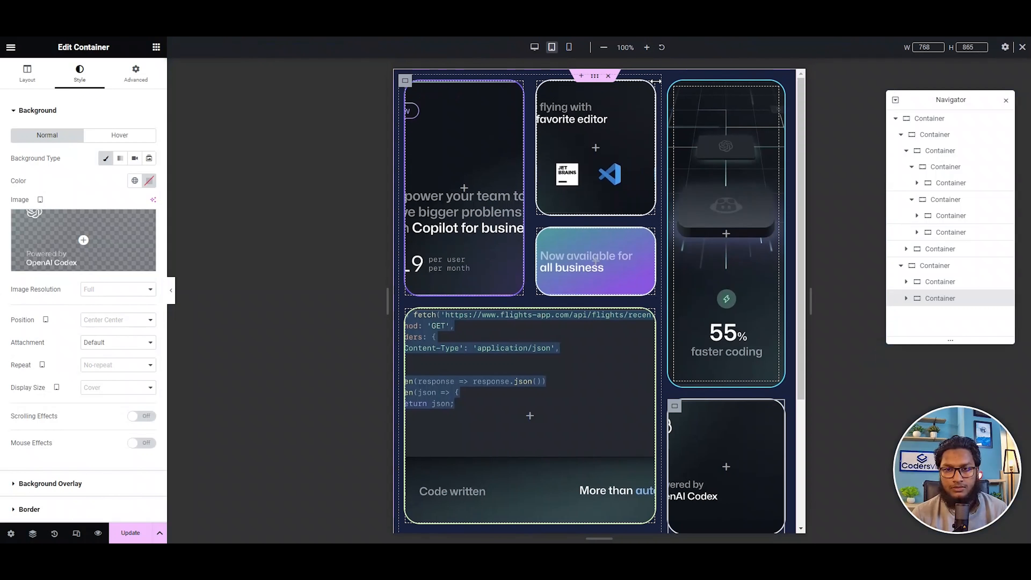
Set the tablet width of the large container holding the left and middle cards to 100% and make its items wrap.
click(407, 84)
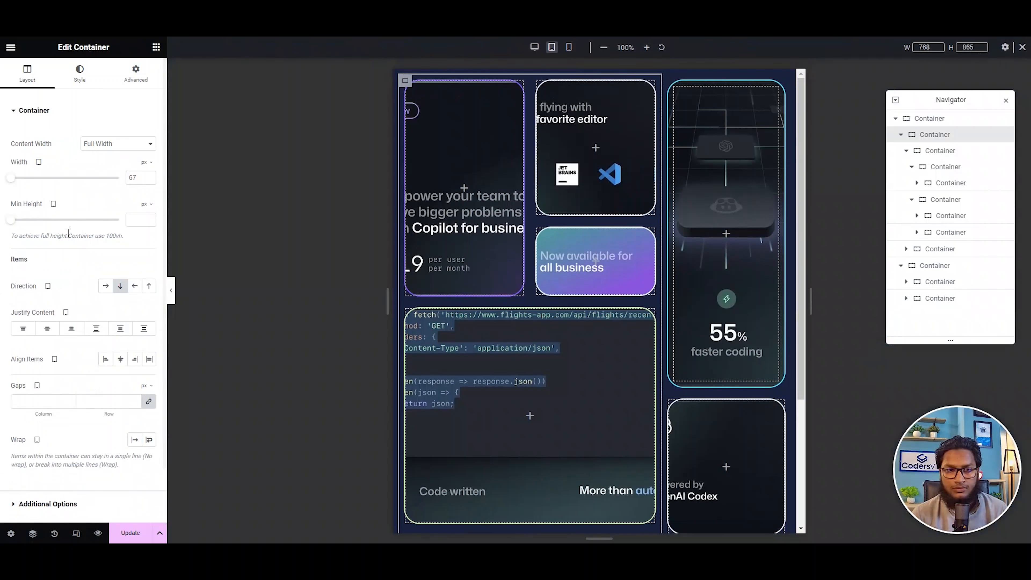
click(149, 163)
click(142, 183)
click(137, 178)
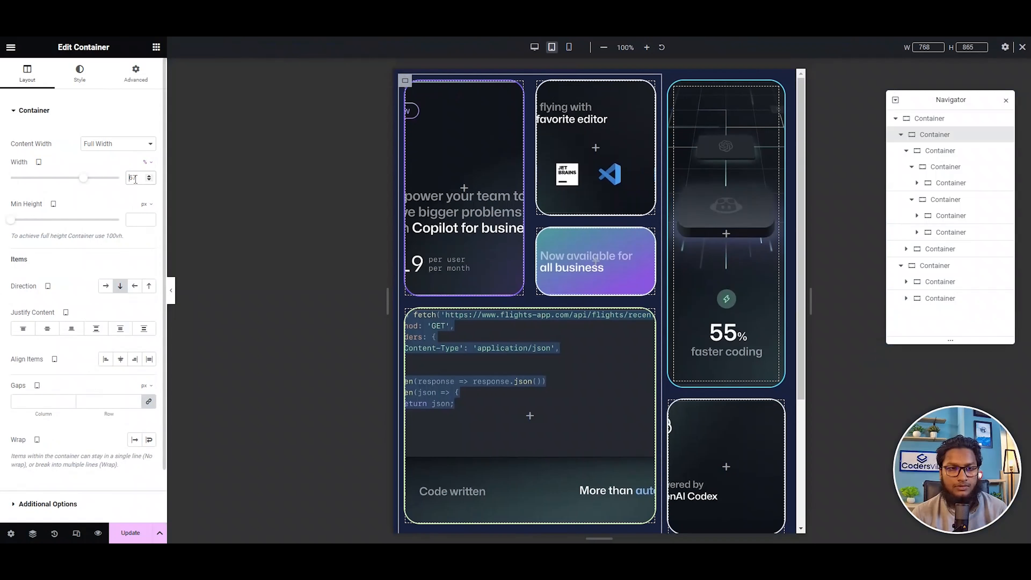
text(100)
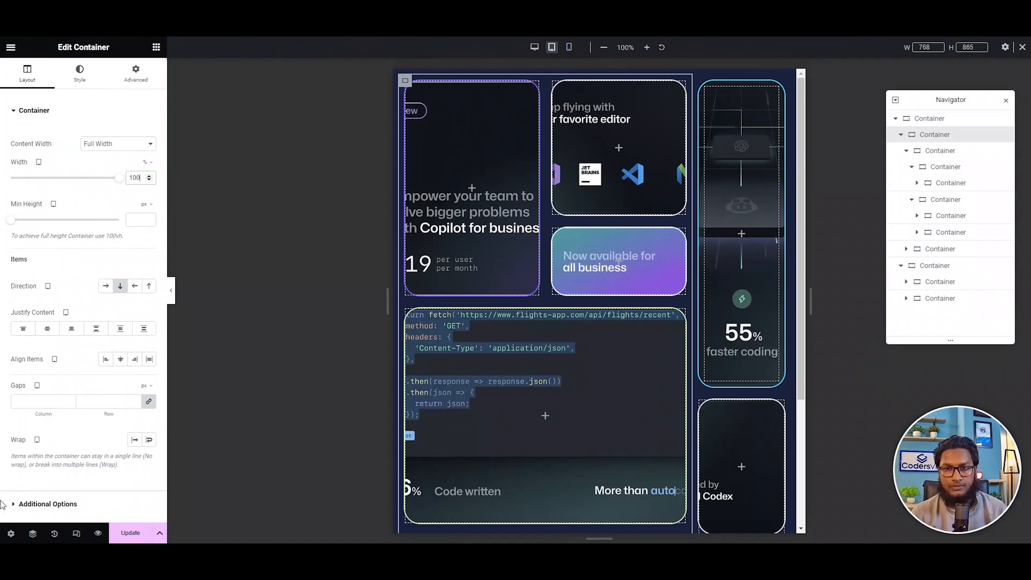
click(154, 439)
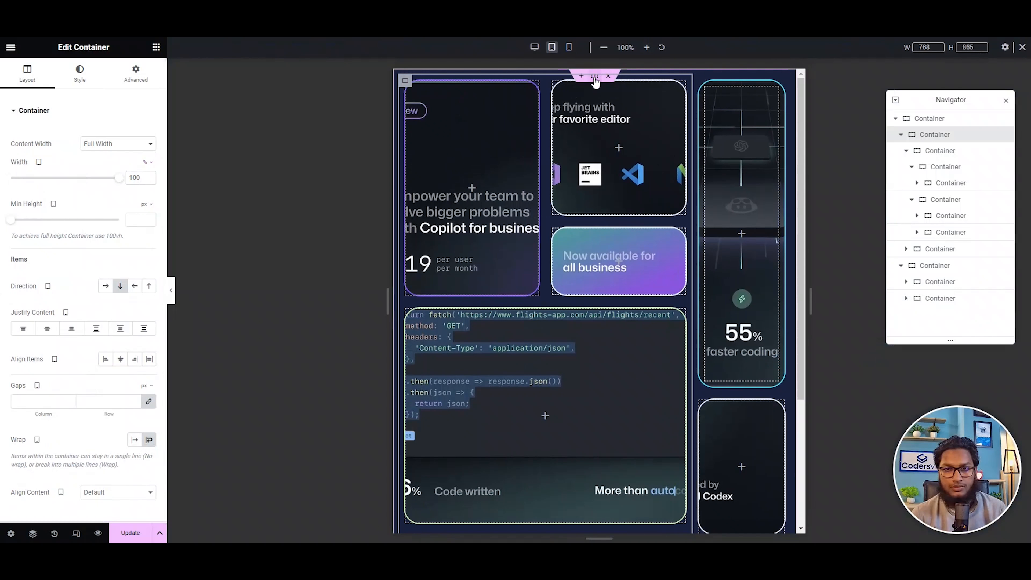
Enable wrapping on the outermost parent container for tablet so its two main columns stack.
click(25, 74)
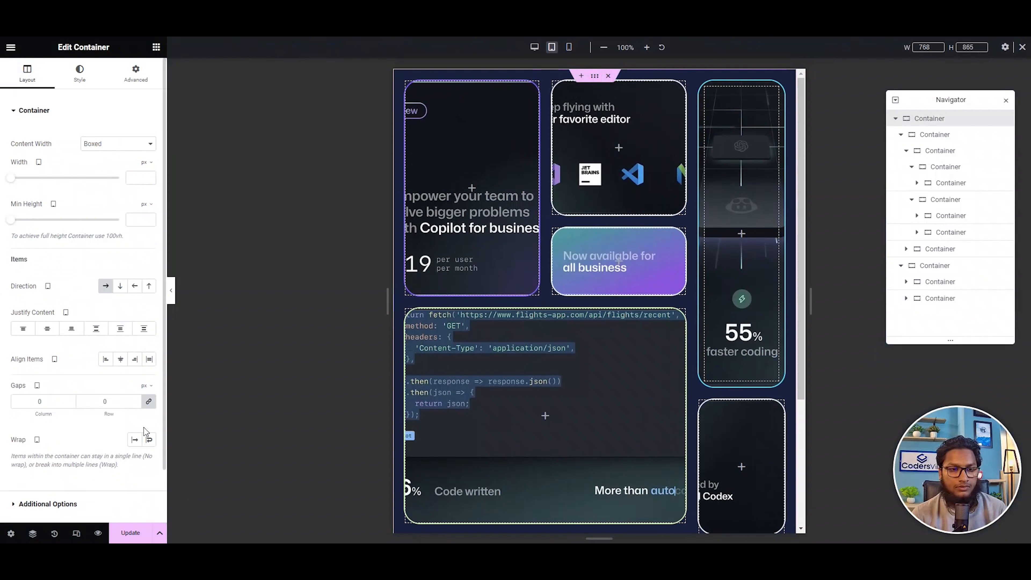
click(152, 443)
scroll(608, 297, down, 8)
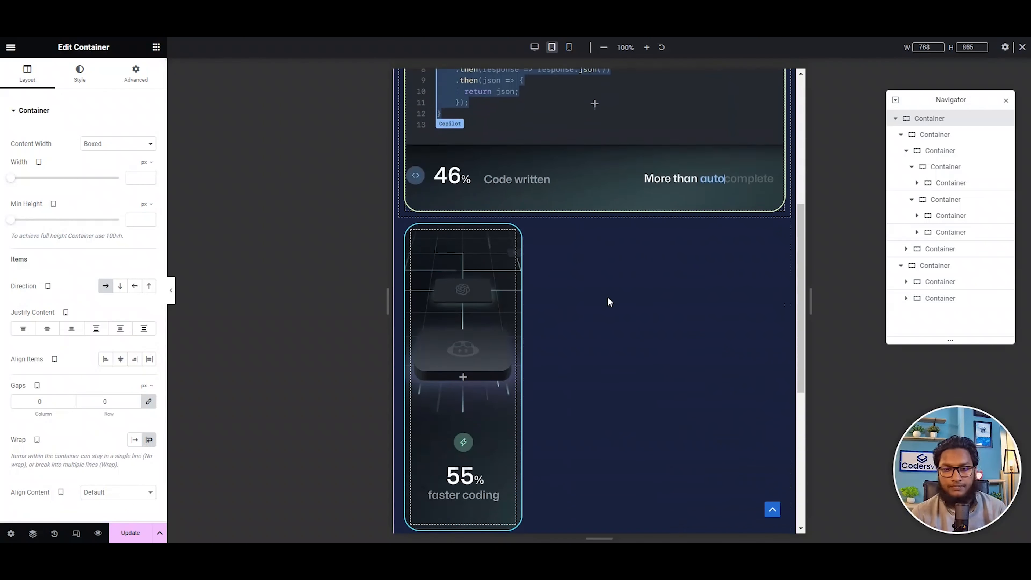
Set the tablet width of the container holding the "faster coding" and OpenAI Codex cards to 100%.
click(403, 162)
scroll(505, 279, down, 4)
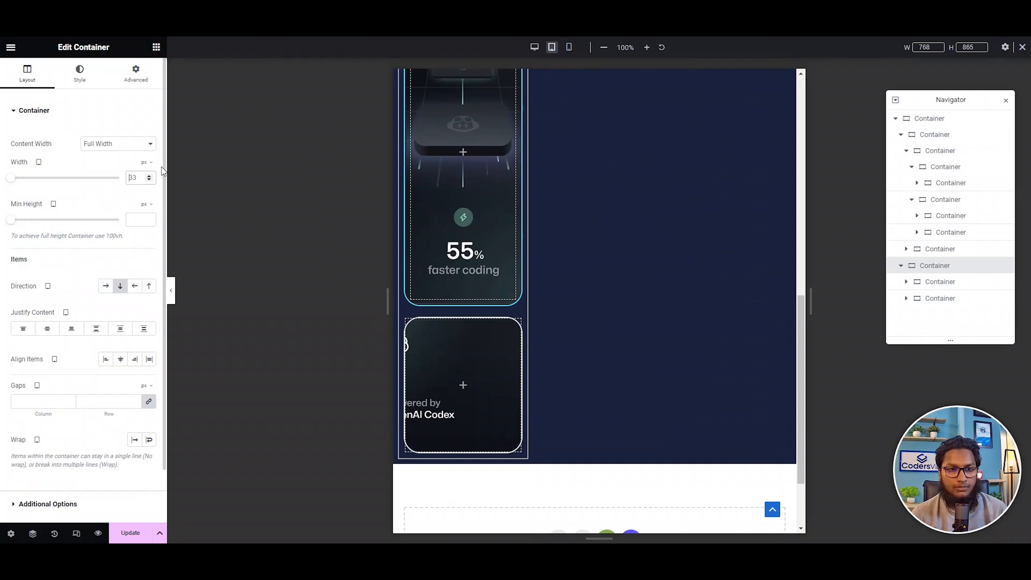
click(137, 177)
text(10)
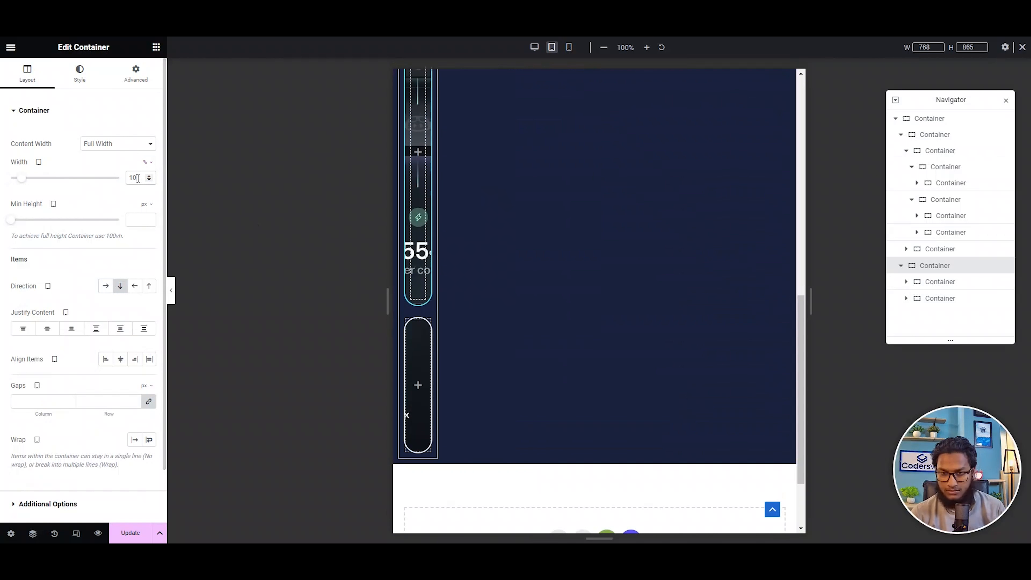
text(0)
scroll(570, 311, up, 5)
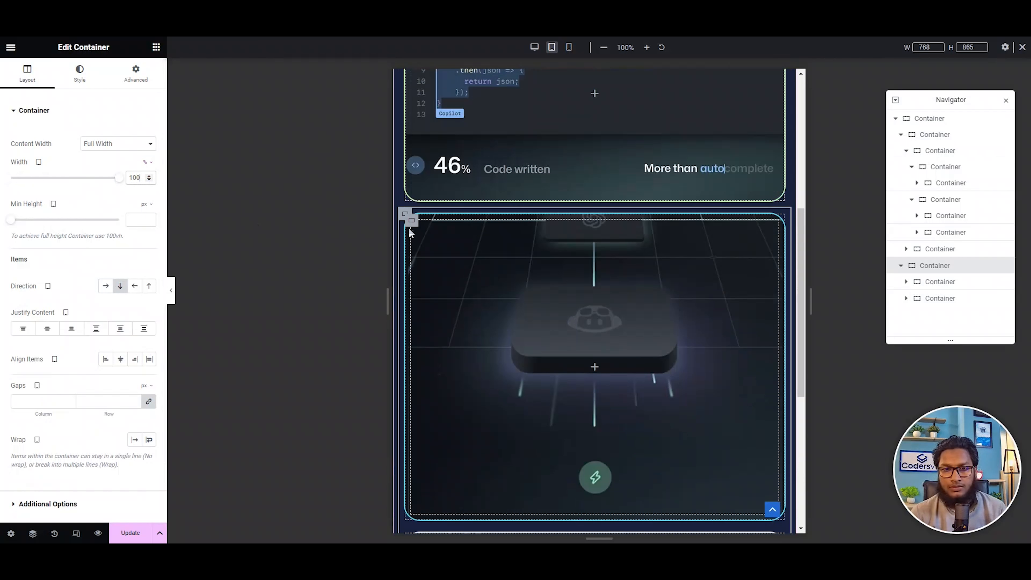
Reduce the tablet minimum height of the "faster coding" card to 279 px.
click(413, 220)
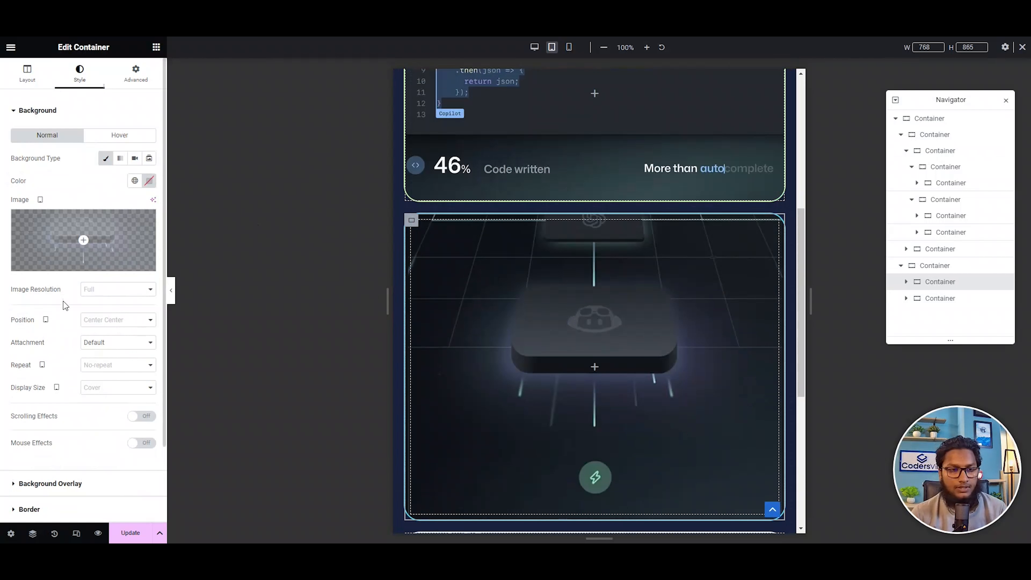
click(27, 73)
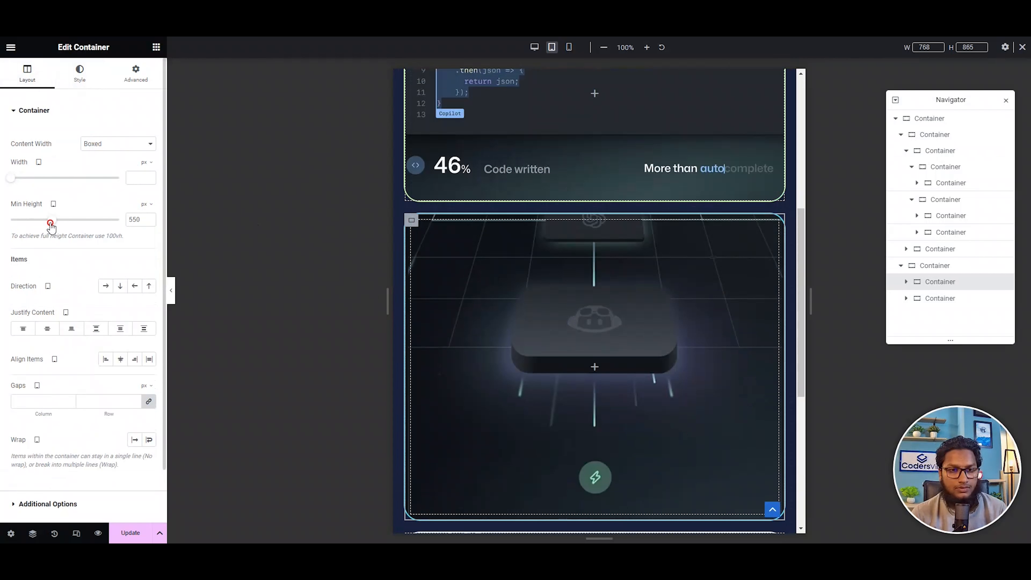
drag(50, 222, 29, 219)
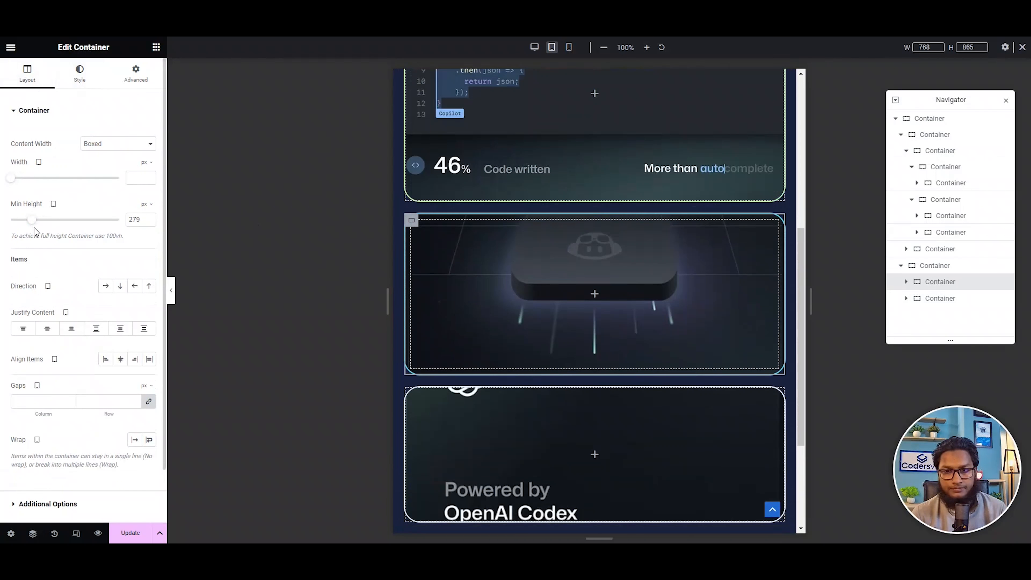
Increase the tablet minimum height of the OpenAI Codex card to 421 px.
scroll(598, 334, down, 3)
click(411, 286)
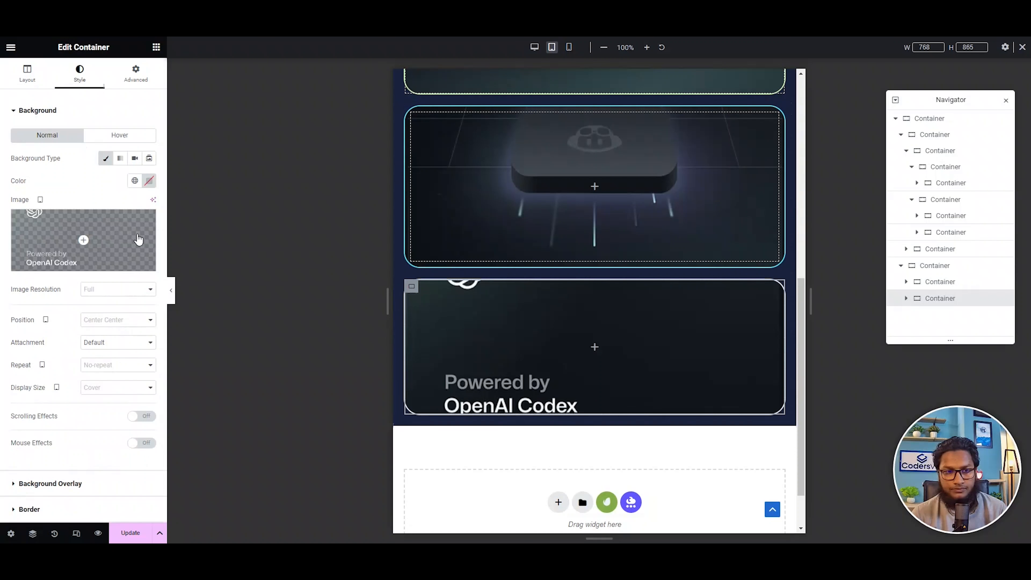
click(29, 74)
drag(32, 226, 42, 222)
Set the tablet minimum height of the "faster coding" card to 514 px, review the layout and switch to the mobile view.
scroll(660, 228, up, 2)
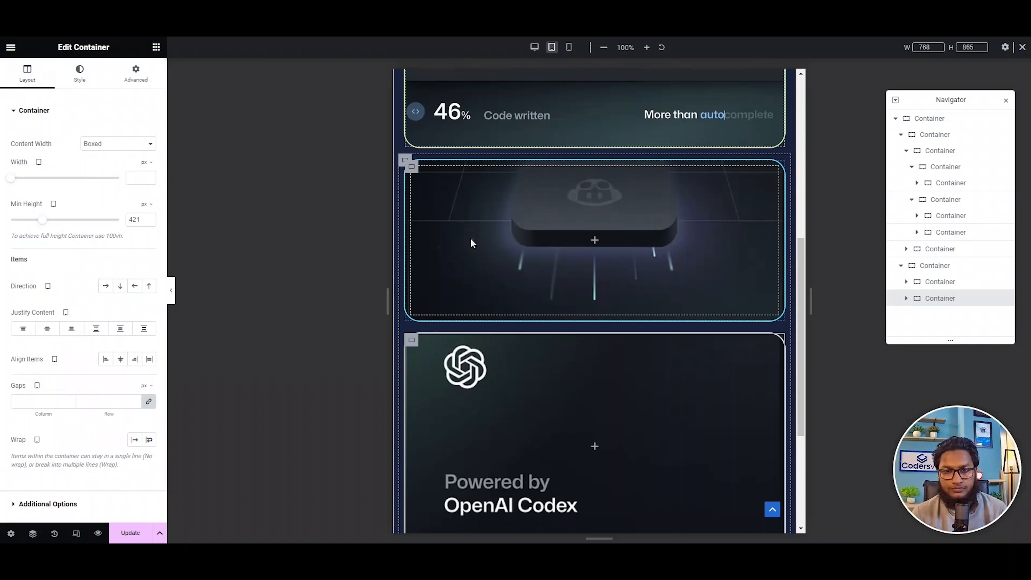
click(412, 167)
mouse_move(32, 221)
mouse_down()
mouse_move(108, 228)
mouse_move(39, 225)
mouse_move(50, 226)
mouse_up()
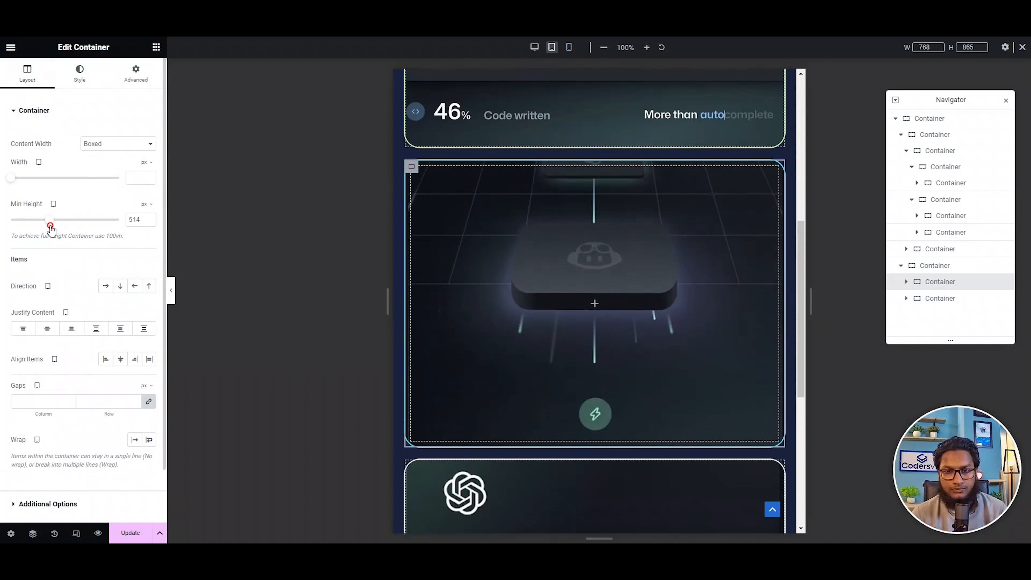
scroll(544, 253, up, 5)
scroll(451, 244, up, 3)
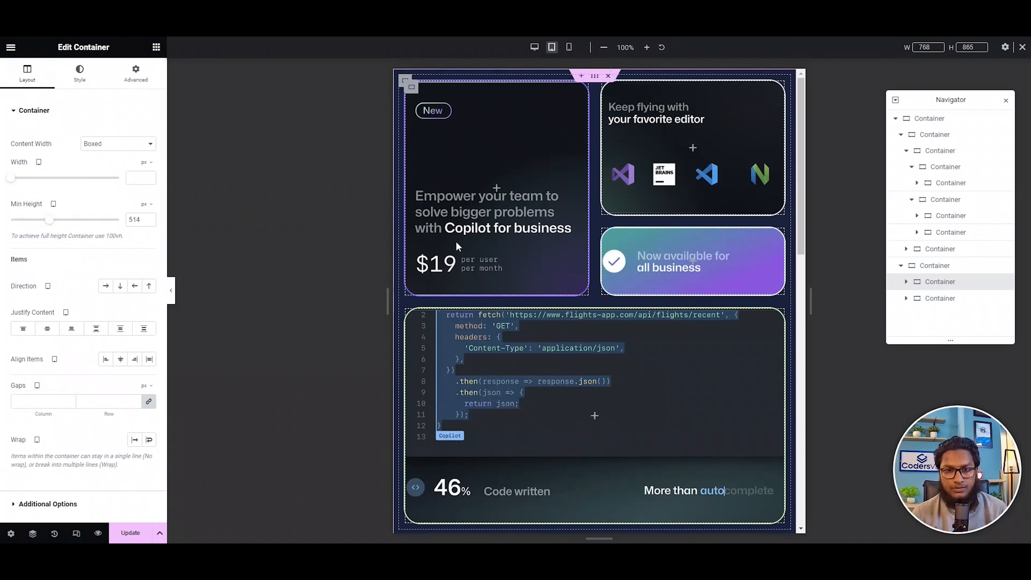
click(569, 47)
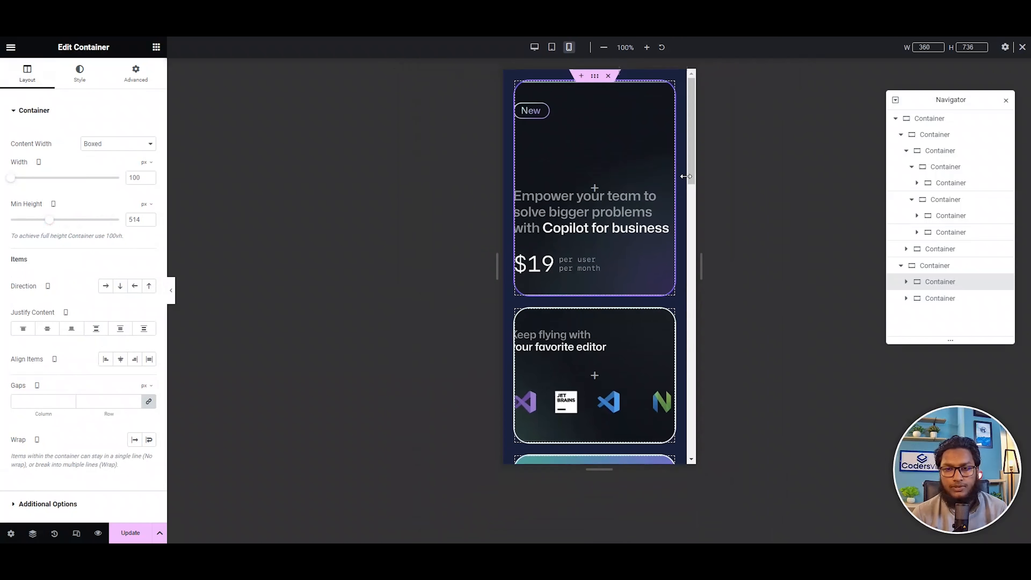
Reduce the mobile minimum height of the "Copilot for business" card so its whole background artwork fits the narrow card.
scroll(646, 220, up, 7)
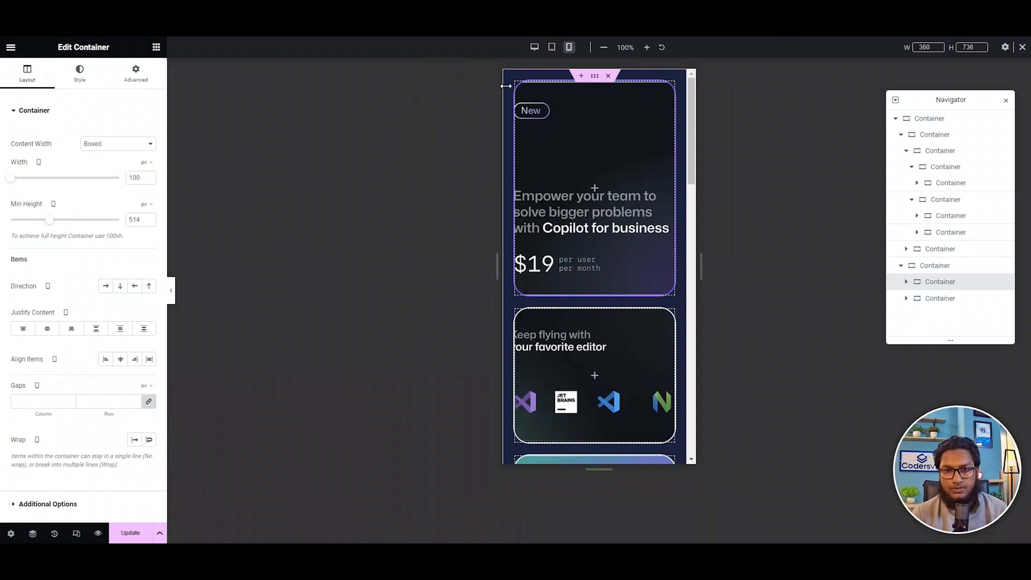
click(521, 93)
click(27, 73)
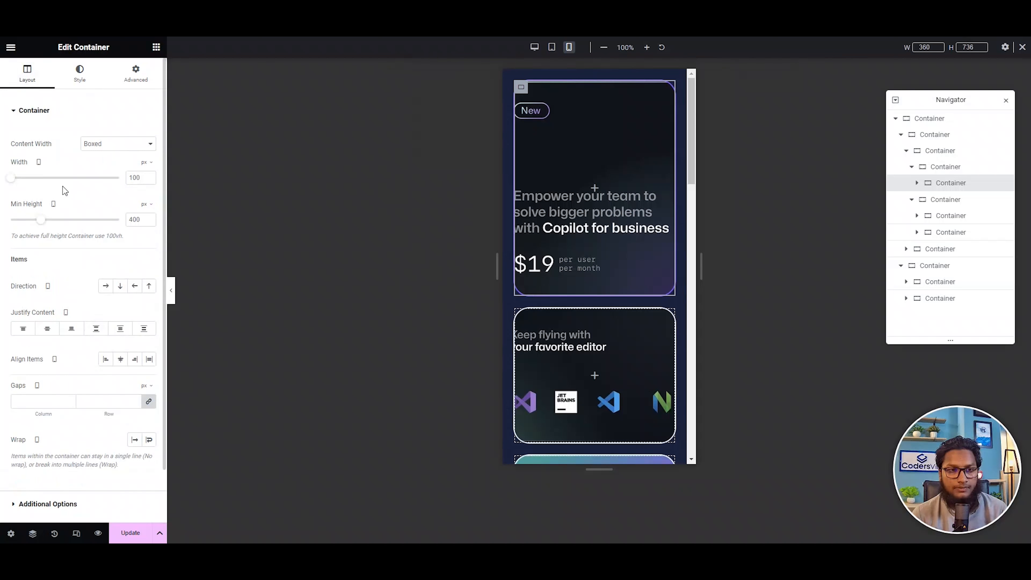
drag(41, 223, 30, 220)
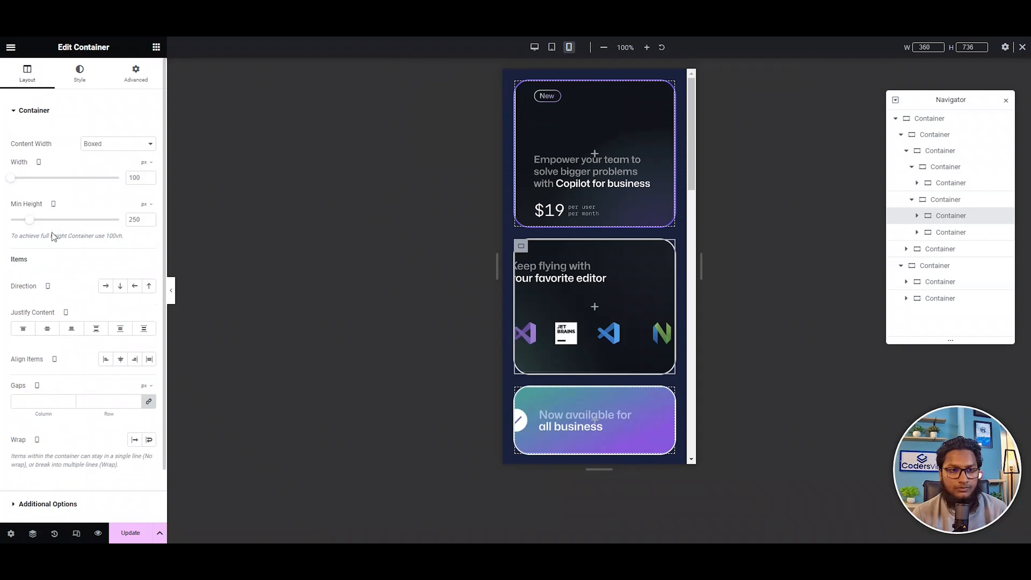
Reduce the mobile minimum height of the "your favorite editor" card and set the "all business" card's to 82 px.
drag(28, 220, 23, 220)
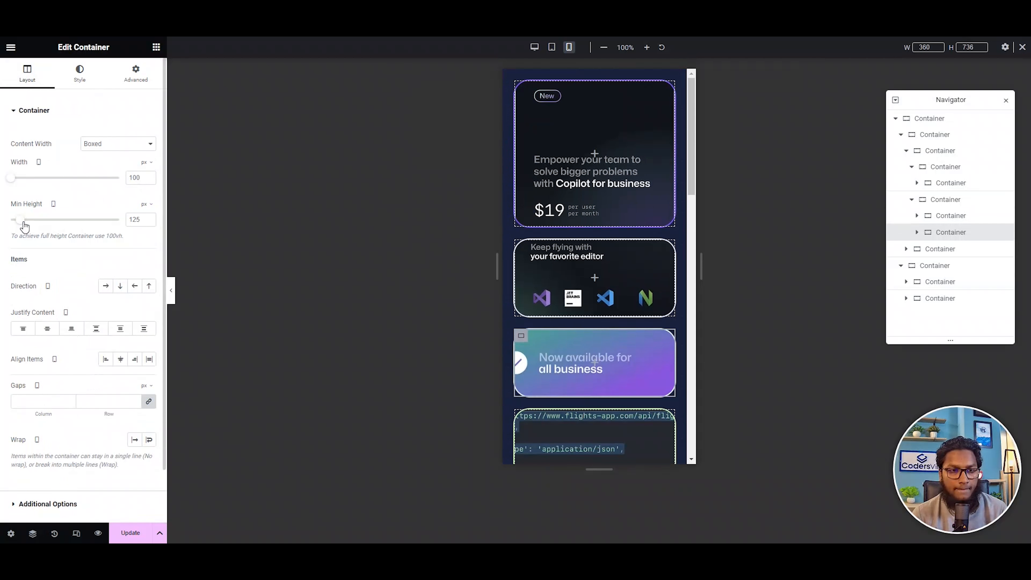
drag(24, 219, 16, 219)
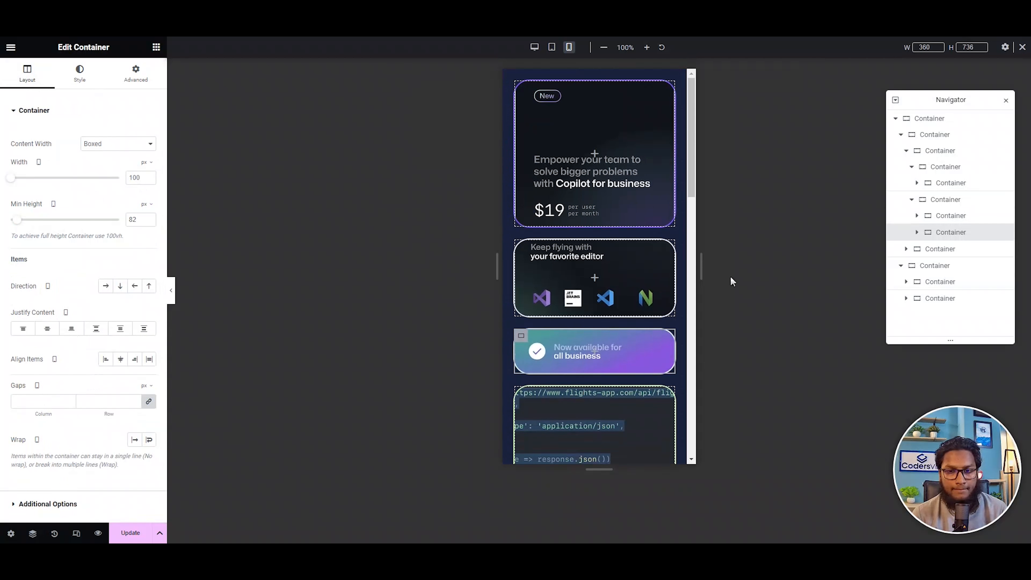
Set the mobile minimum height of the "Code written" card to 158 px and the "faster coding" card to 265 px.
scroll(527, 277, down, 5)
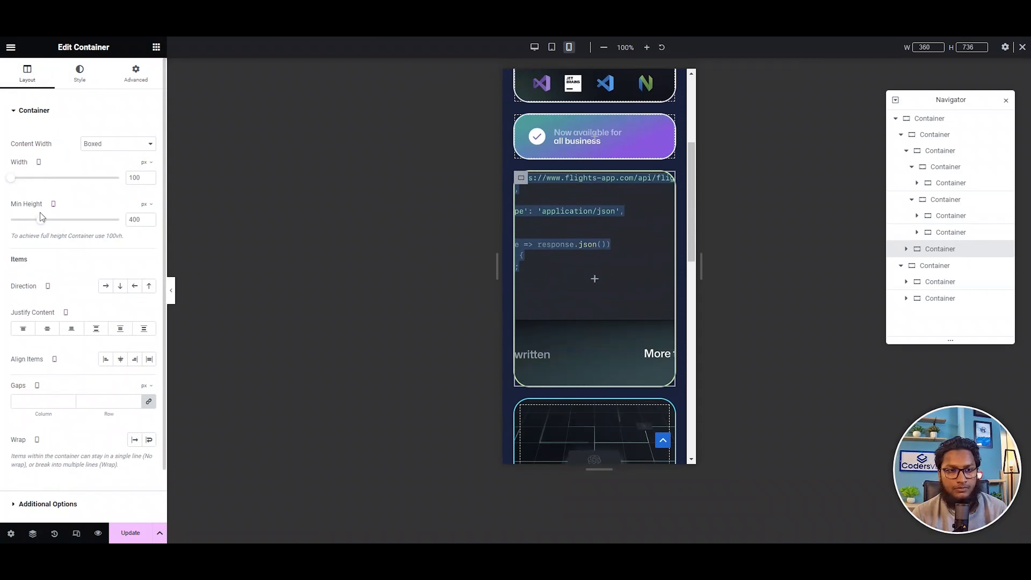
drag(40, 219, 22, 214)
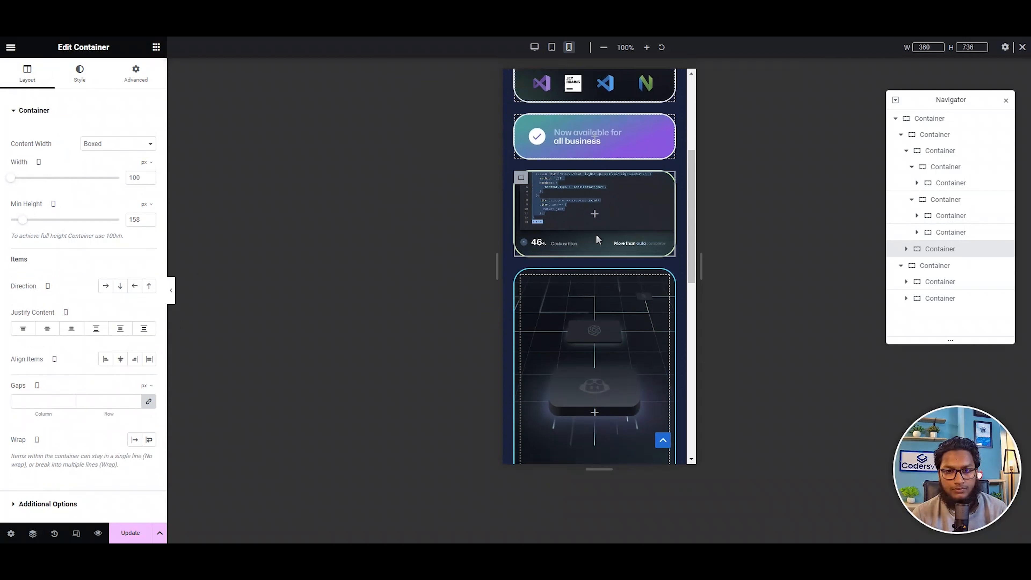
scroll(532, 231, down, 1)
click(528, 232)
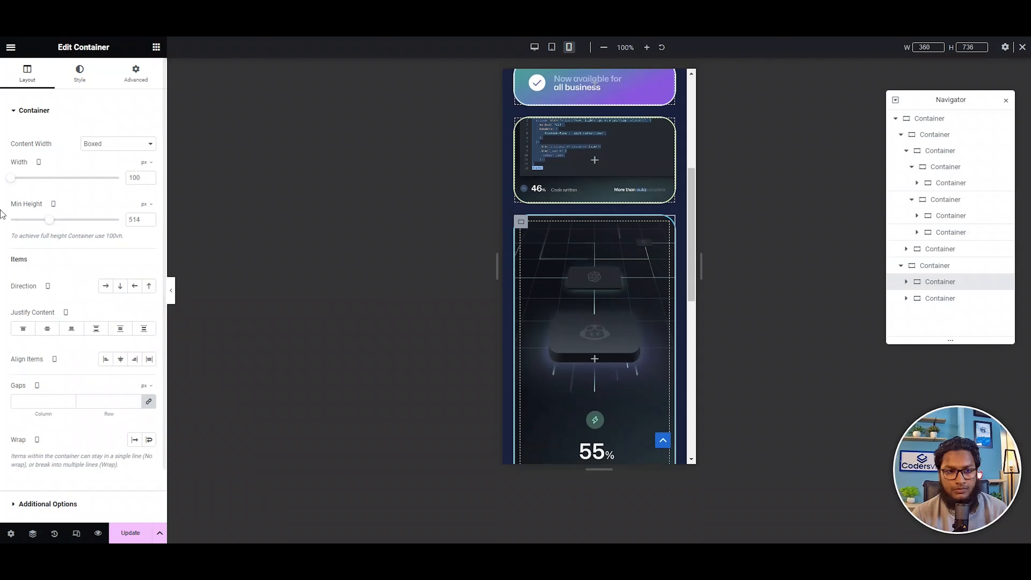
drag(50, 220, 33, 219)
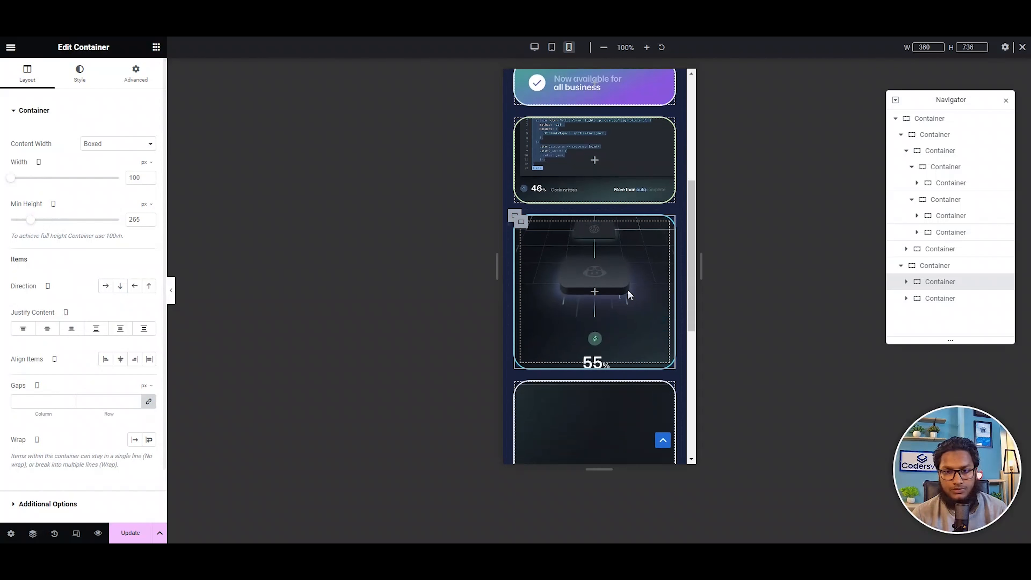
Set the mobile minimum height of the OpenAI Codex card to 193 px.
scroll(530, 266, down, 3)
click(520, 226)
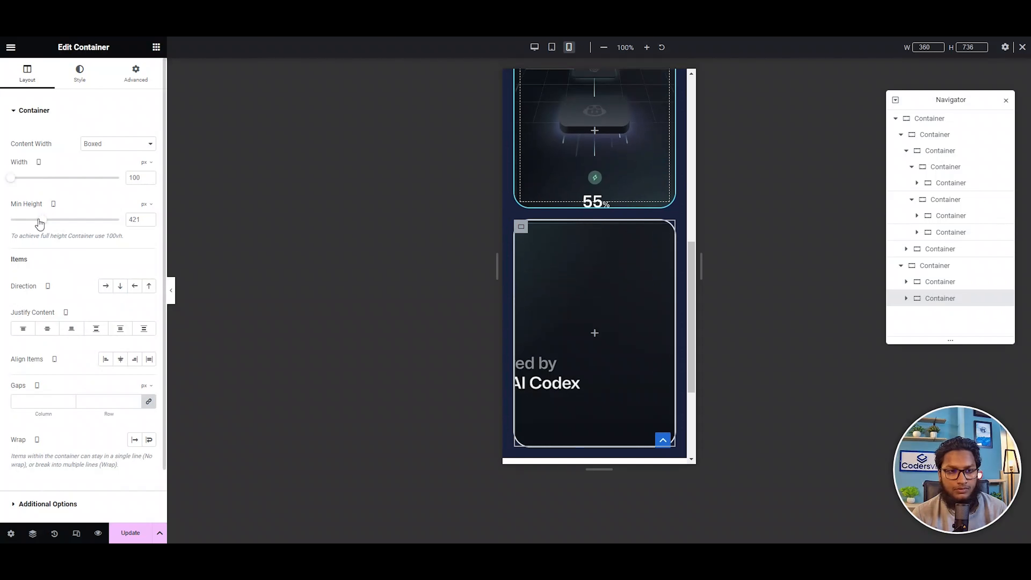
drag(40, 224, 22, 216)
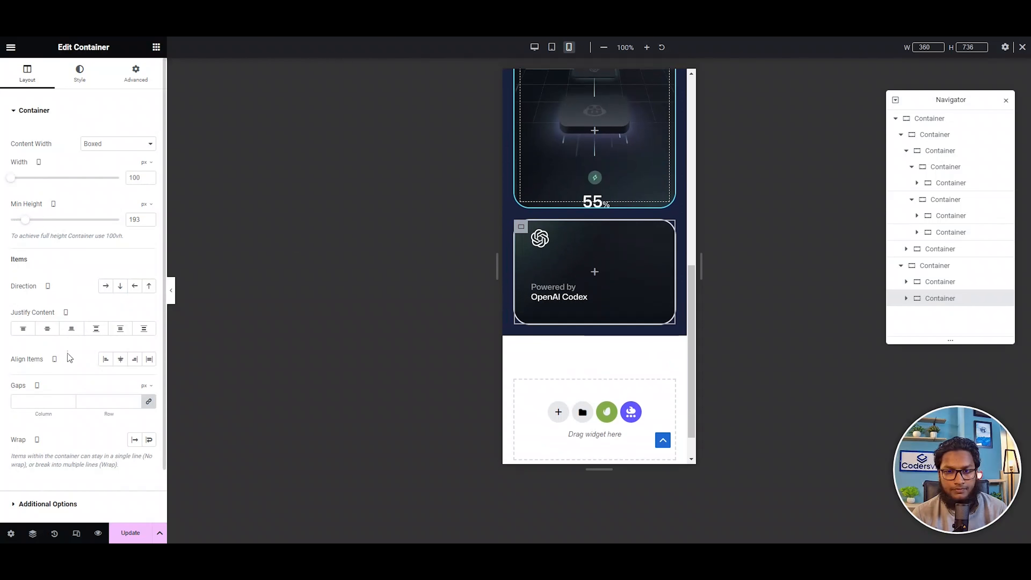
Update the page with the responsive changes and open its live preview.
click(137, 530)
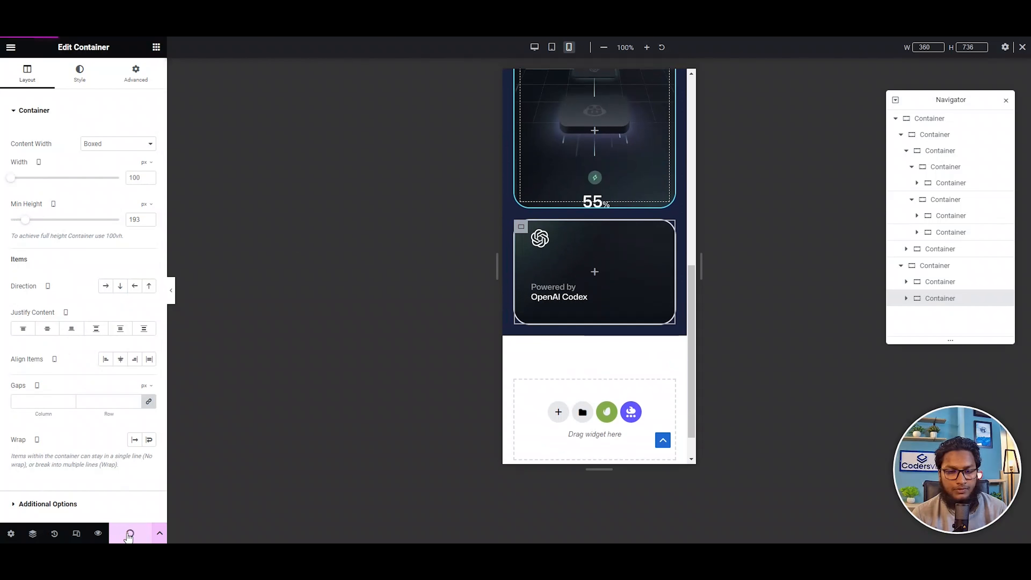
click(97, 533)
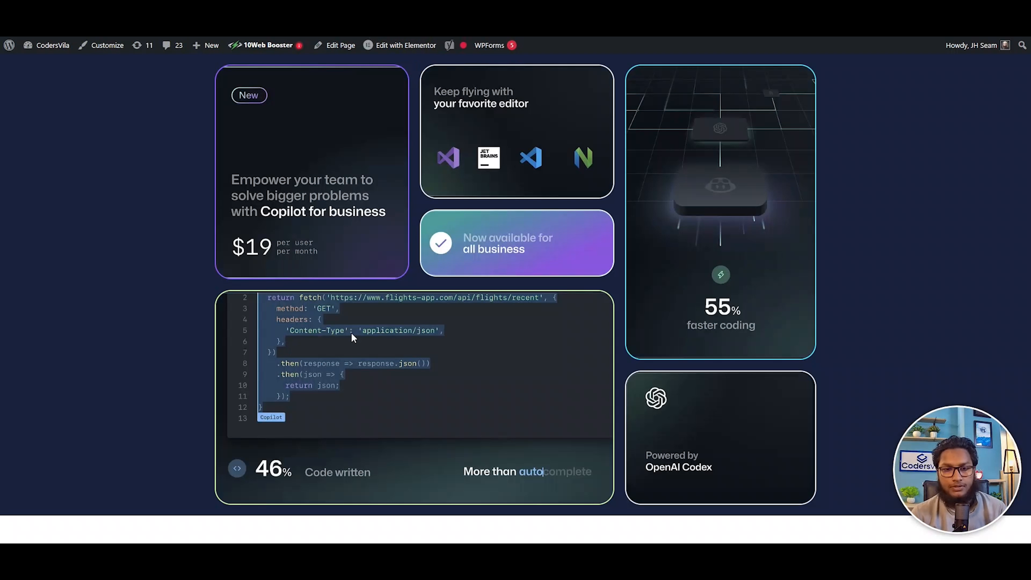